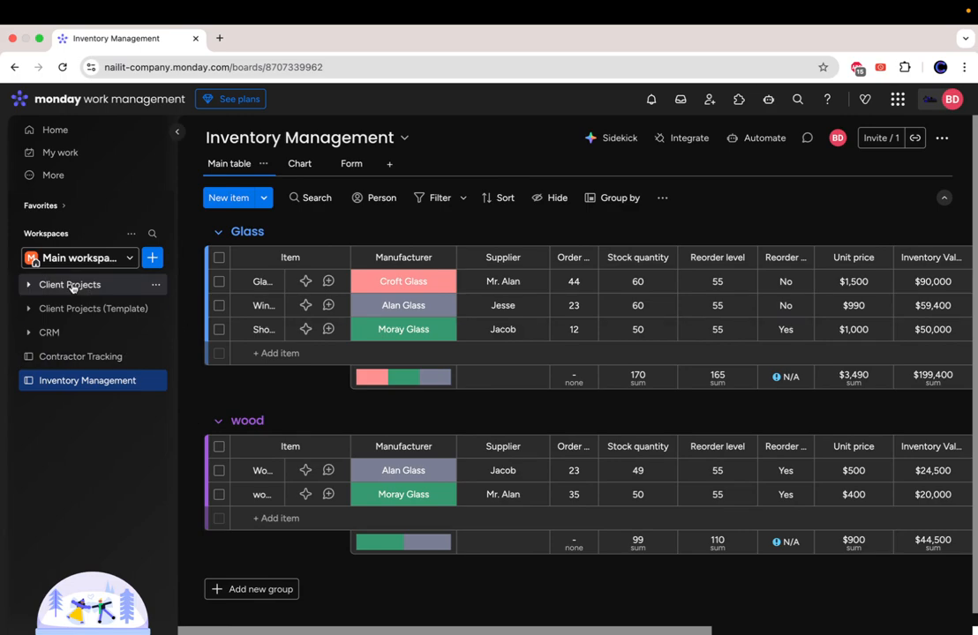
Expand the Client Projects folder and look briefly inside the client's subfolder and the Client Projects (Template) folder.
{"action": "left_click", "coordinate": [29, 286]}
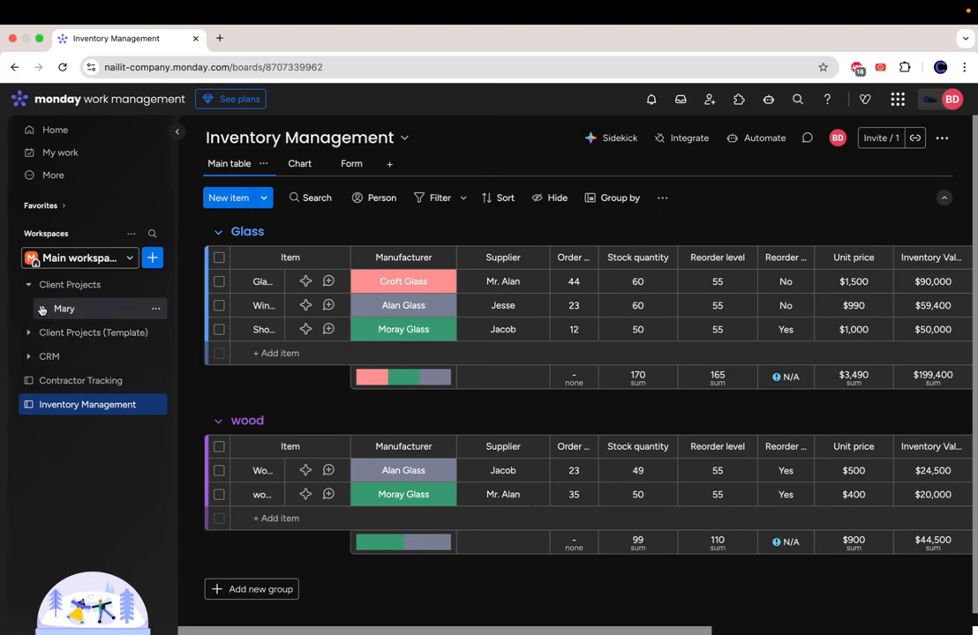
{"action": "left_click", "coordinate": [44, 310]}
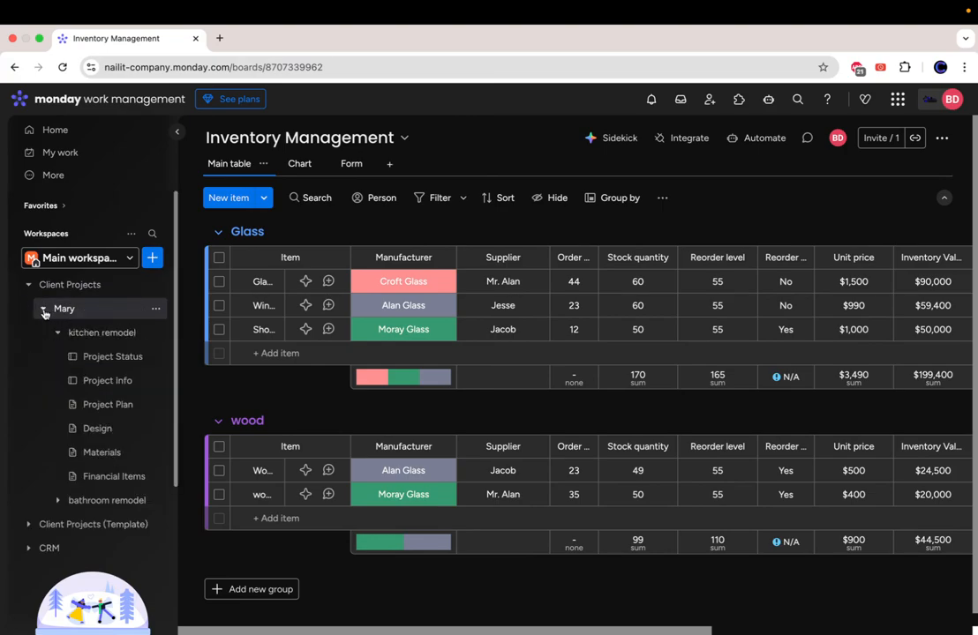
{"action": "left_click", "coordinate": [43, 310]}
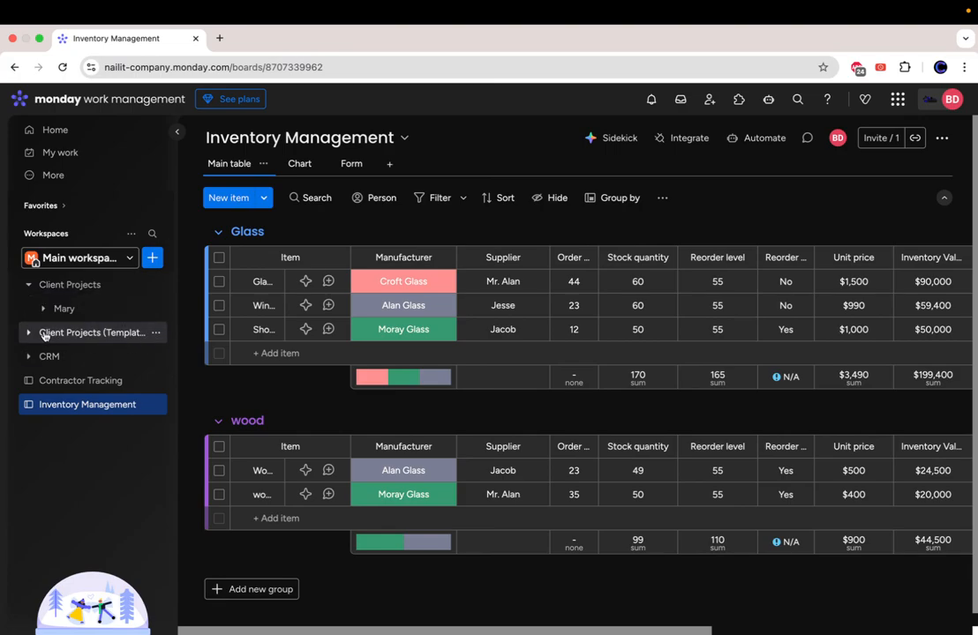
{"action": "left_click", "coordinate": [29, 334]}
{"action": "left_click", "coordinate": [29, 334]}
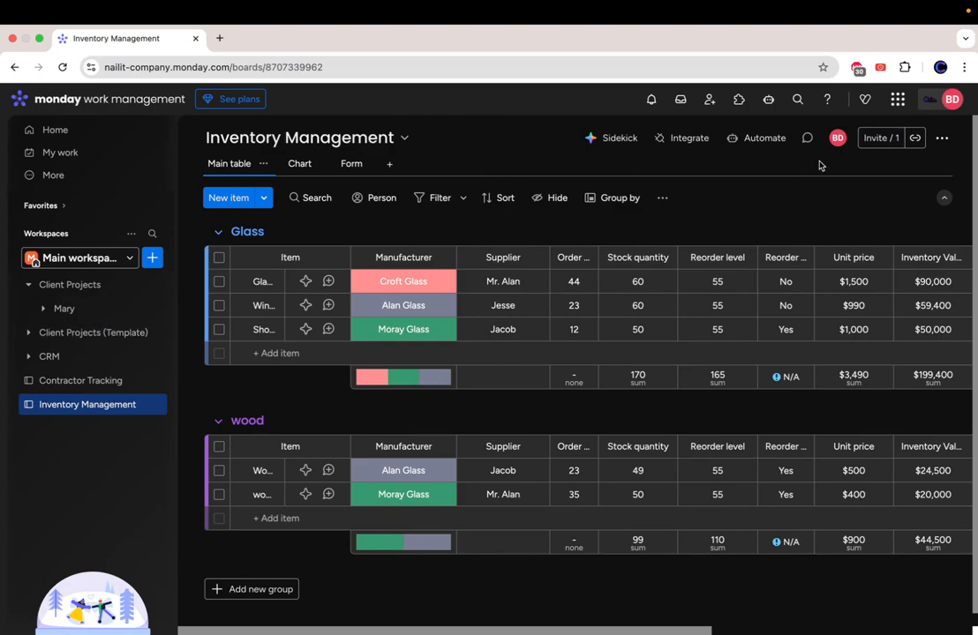
Expand the client's folder and its kitchen remodel subfolder to show the project's boards and docs.
{"action": "left_click", "coordinate": [53, 308]}
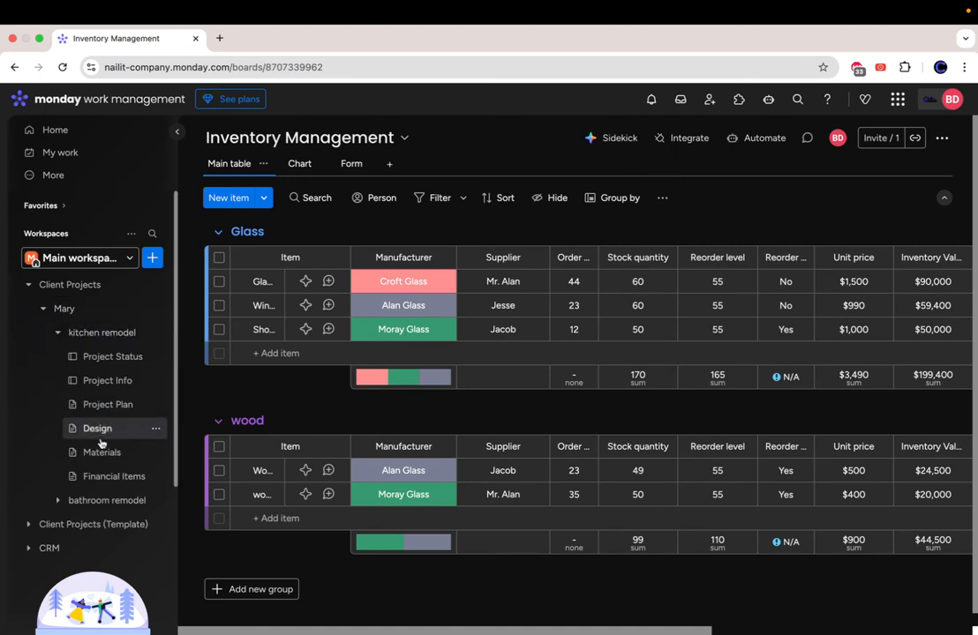
{"action": "left_click", "coordinate": [58, 332]}
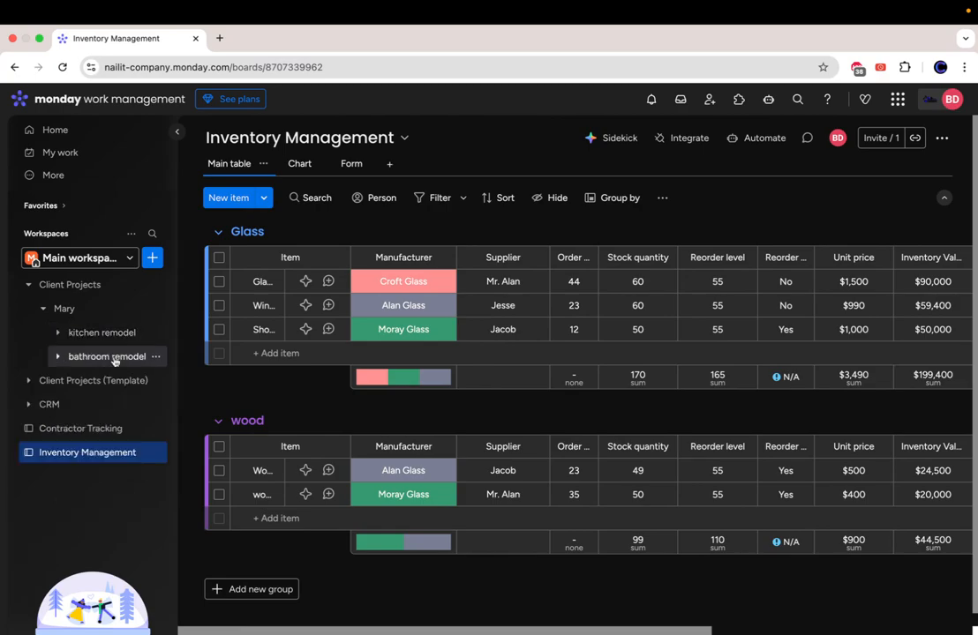
{"action": "left_click", "coordinate": [44, 308]}
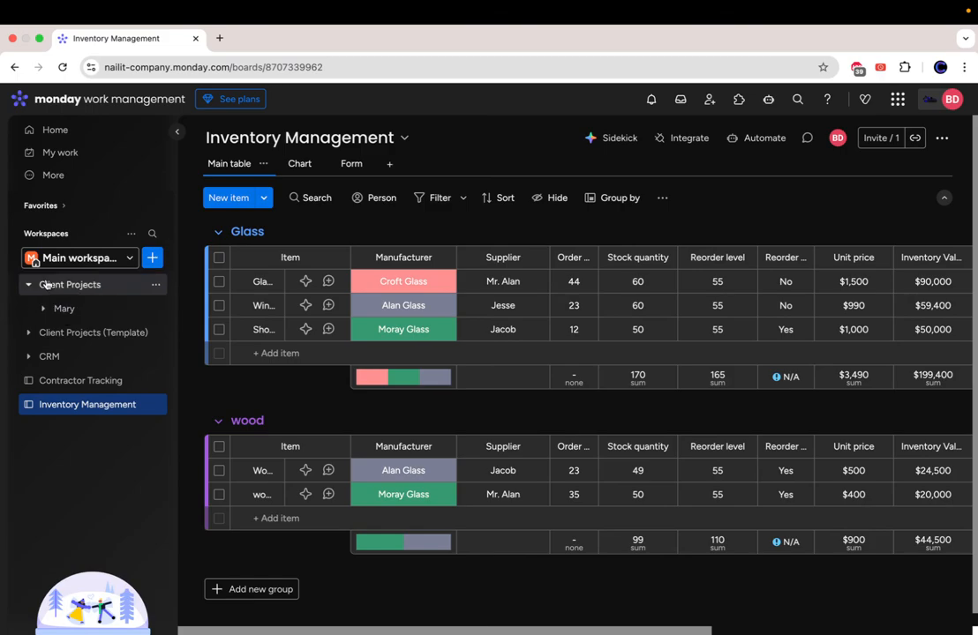
{"action": "left_click", "coordinate": [52, 308]}
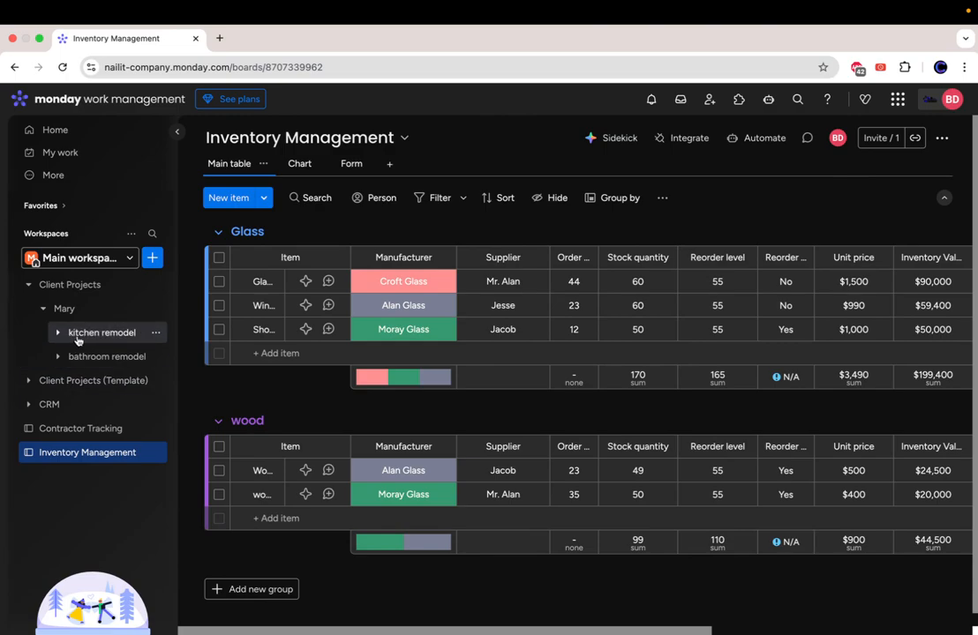
{"action": "left_click", "coordinate": [57, 333]}
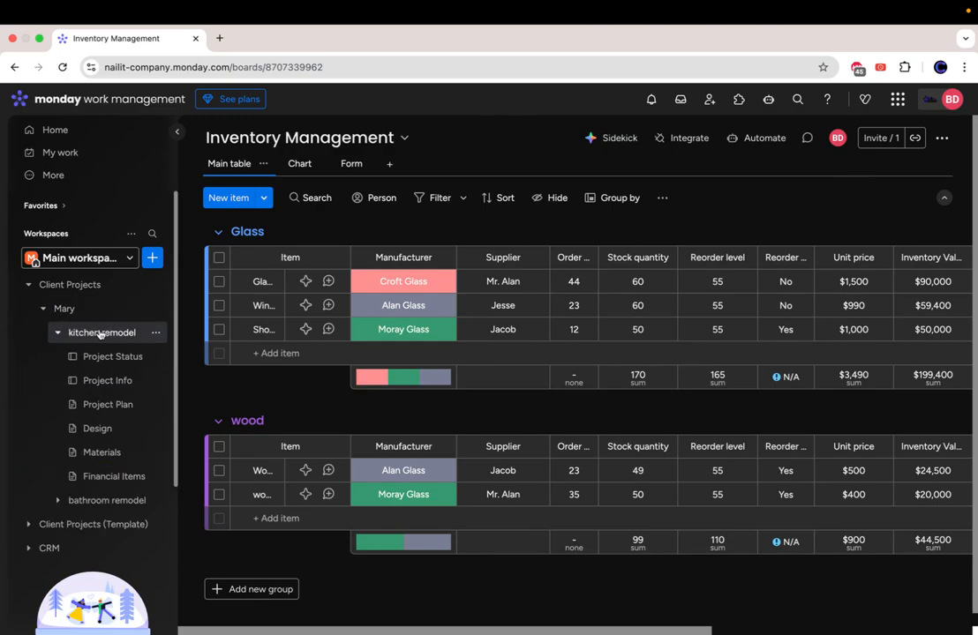
{"action": "left_click", "coordinate": [100, 333]}
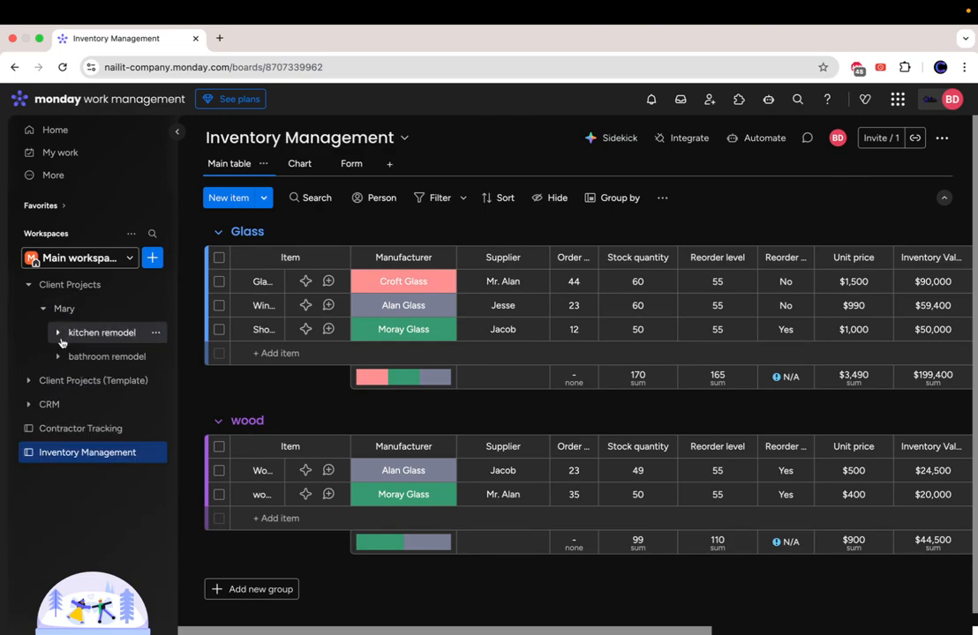
{"action": "left_click", "coordinate": [59, 337]}
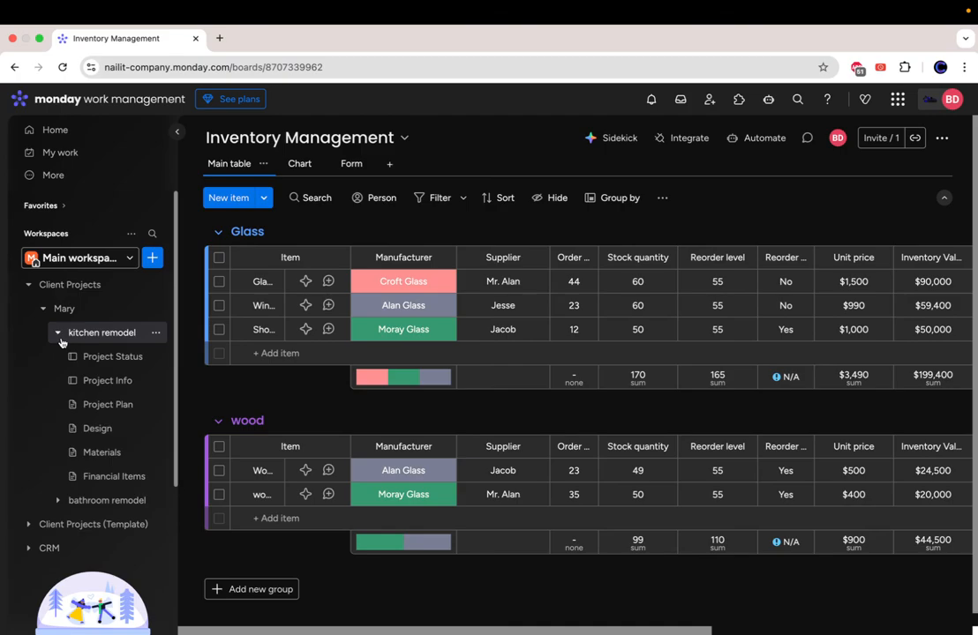
Open the kitchen remodel's Project Status board and review its phase groups from Estimating through Project Closure.
{"action": "left_click", "coordinate": [110, 356]}
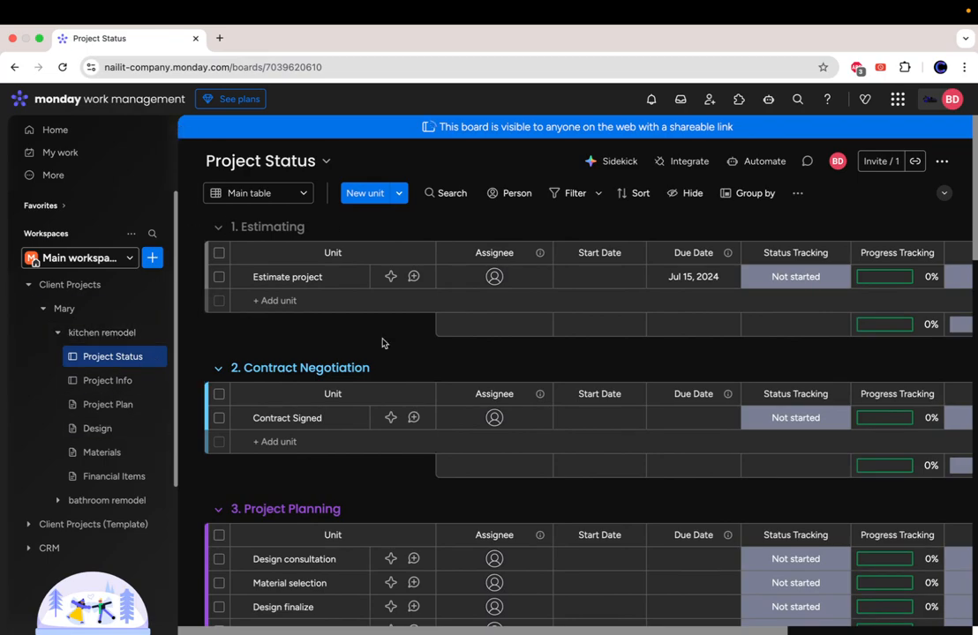
{"action": "scroll", "coordinate": [383, 342], "scroll_direction": "down", "scroll_amount": 1}
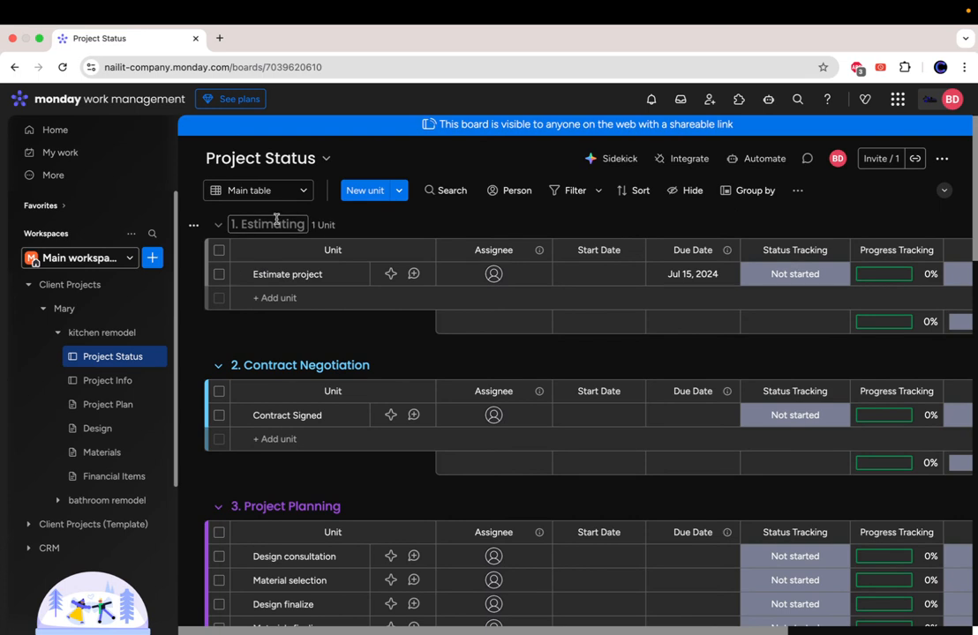
{"action": "scroll", "coordinate": [553, 343], "scroll_direction": "down", "scroll_amount": 5}
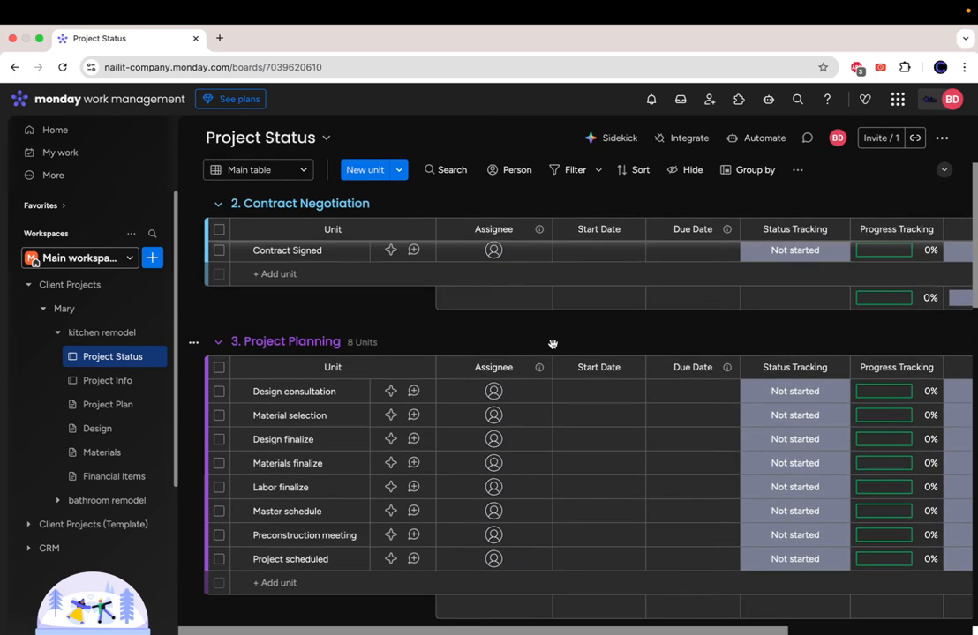
{"action": "scroll", "coordinate": [553, 344], "scroll_direction": "up", "scroll_amount": 5}
{"action": "scroll", "coordinate": [367, 395], "scroll_direction": "down", "scroll_amount": 8}
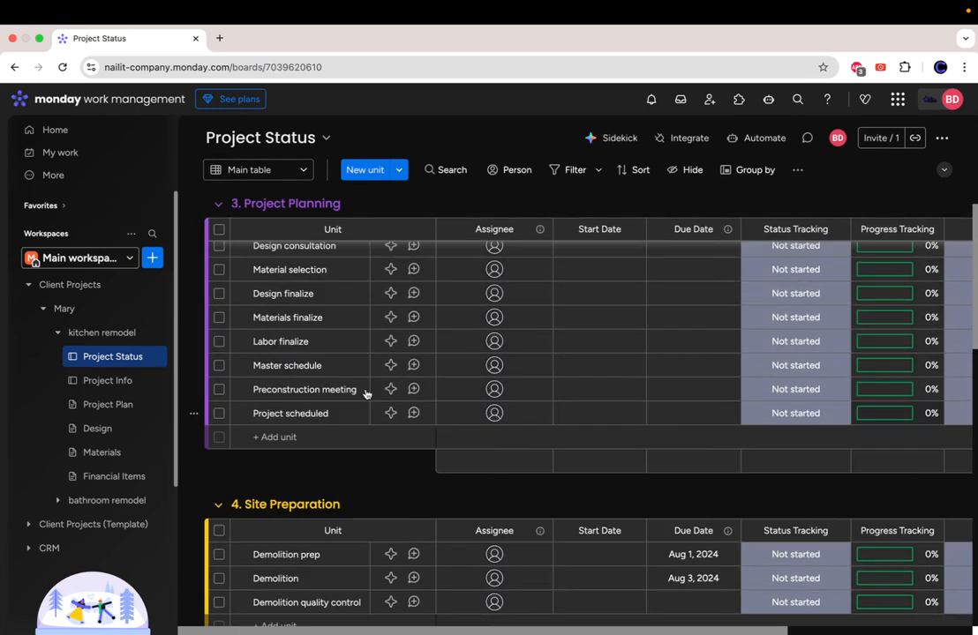
{"action": "scroll", "coordinate": [421, 485], "scroll_direction": "down", "scroll_amount": 6}
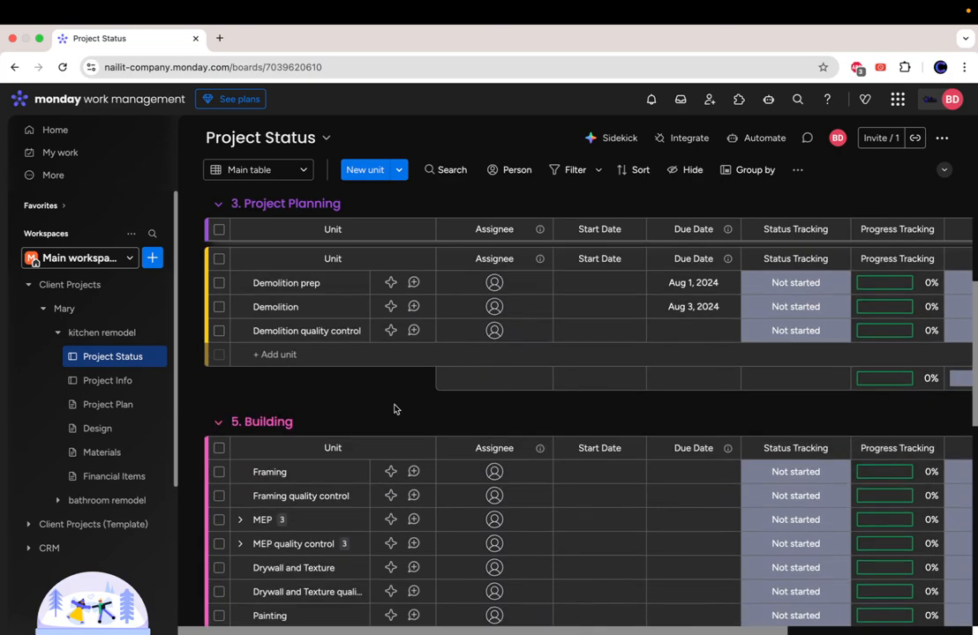
{"action": "scroll", "coordinate": [388, 437], "scroll_direction": "down", "scroll_amount": 10}
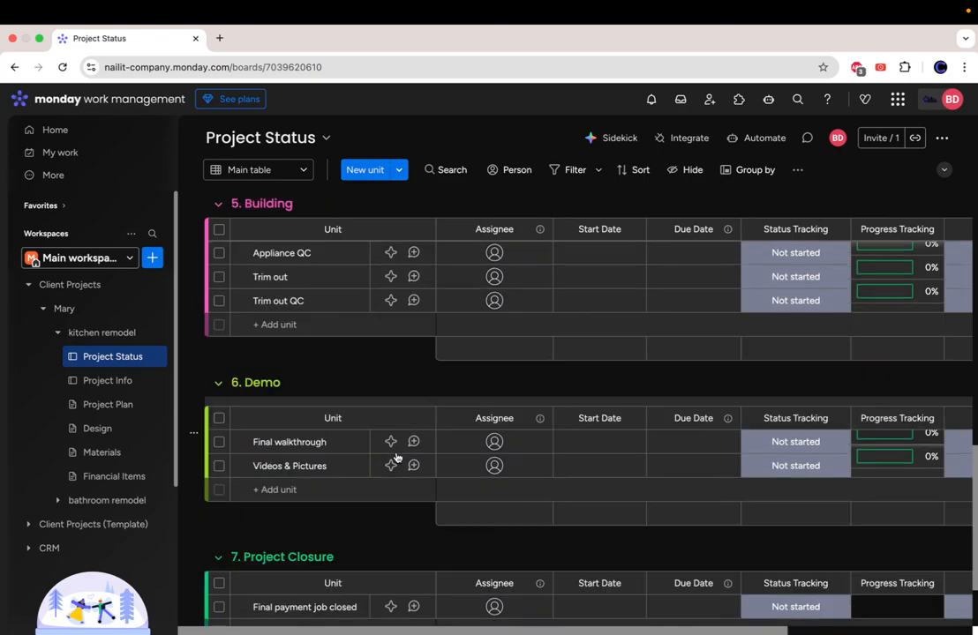
{"action": "scroll", "coordinate": [396, 457], "scroll_direction": "down", "scroll_amount": 3}
{"action": "scroll", "coordinate": [400, 275], "scroll_direction": "up", "scroll_amount": 6}
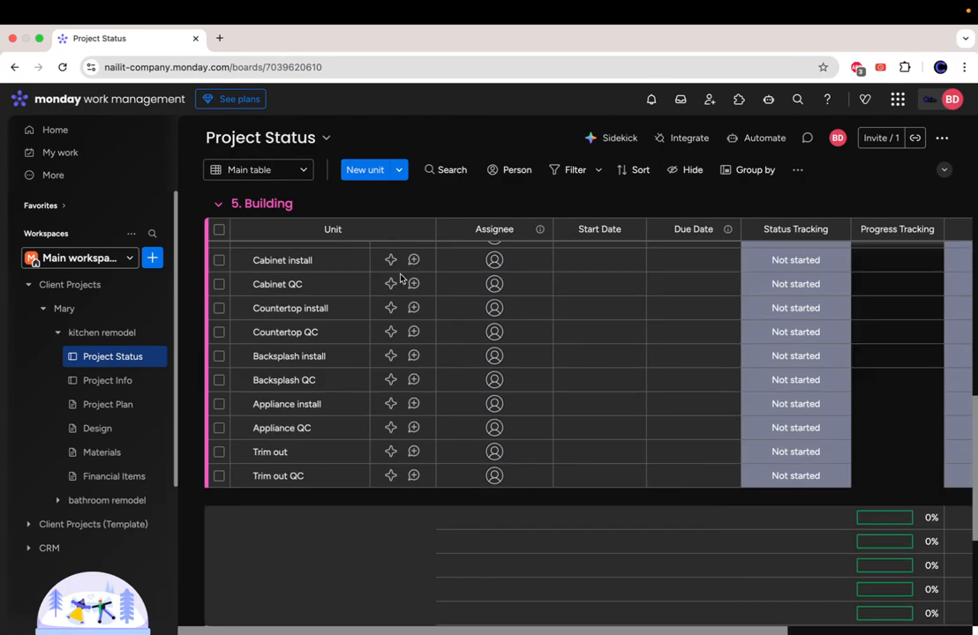
{"action": "scroll", "coordinate": [400, 277], "scroll_direction": "up", "scroll_amount": 15}
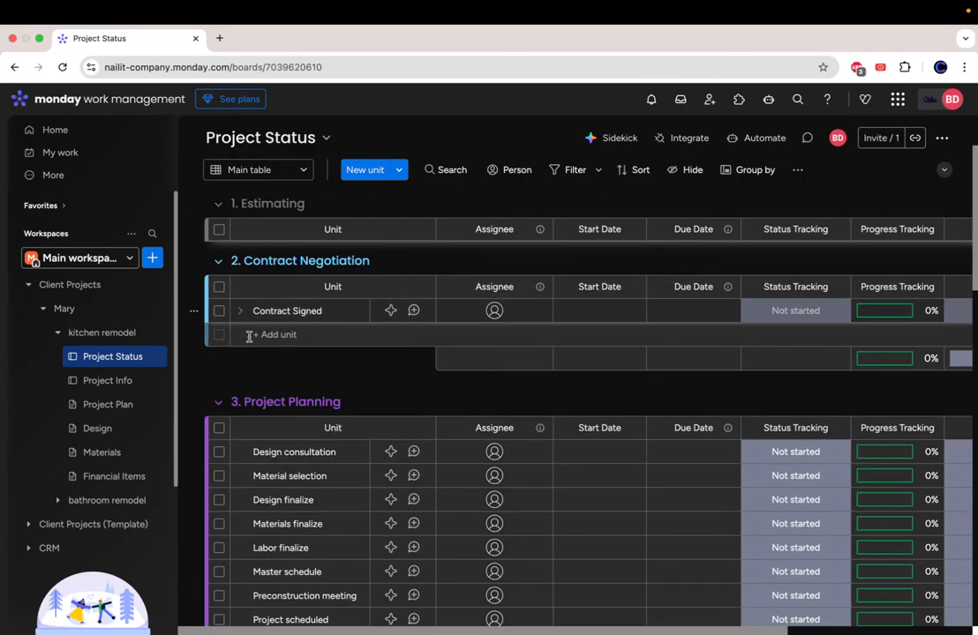
Open the kitchen remodel's Project Info board and review its columns through Due Date.
{"action": "left_click", "coordinate": [124, 381]}
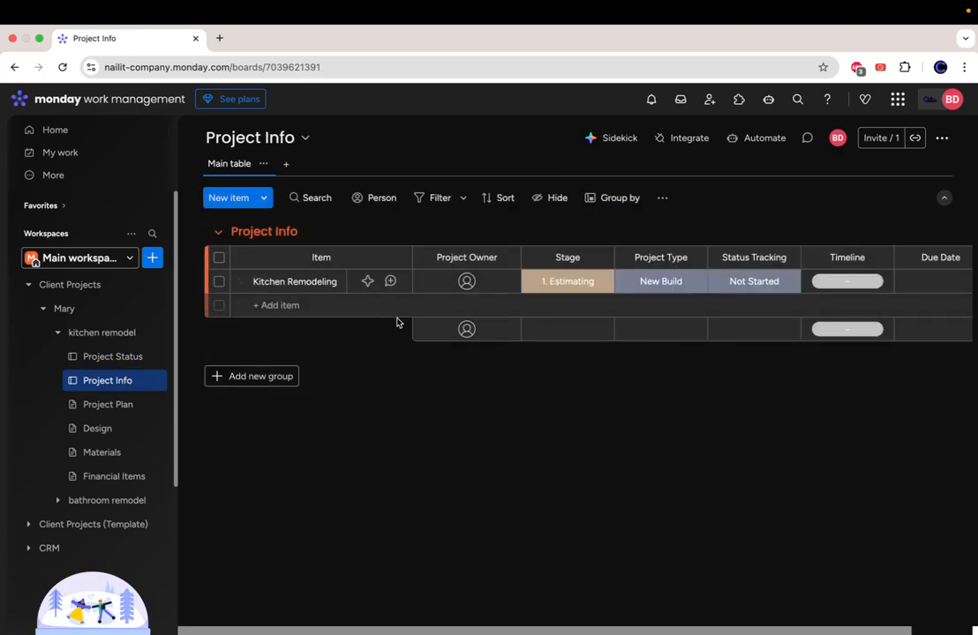
{"action": "scroll", "coordinate": [816, 287], "scroll_direction": "right", "scroll_amount": 2}
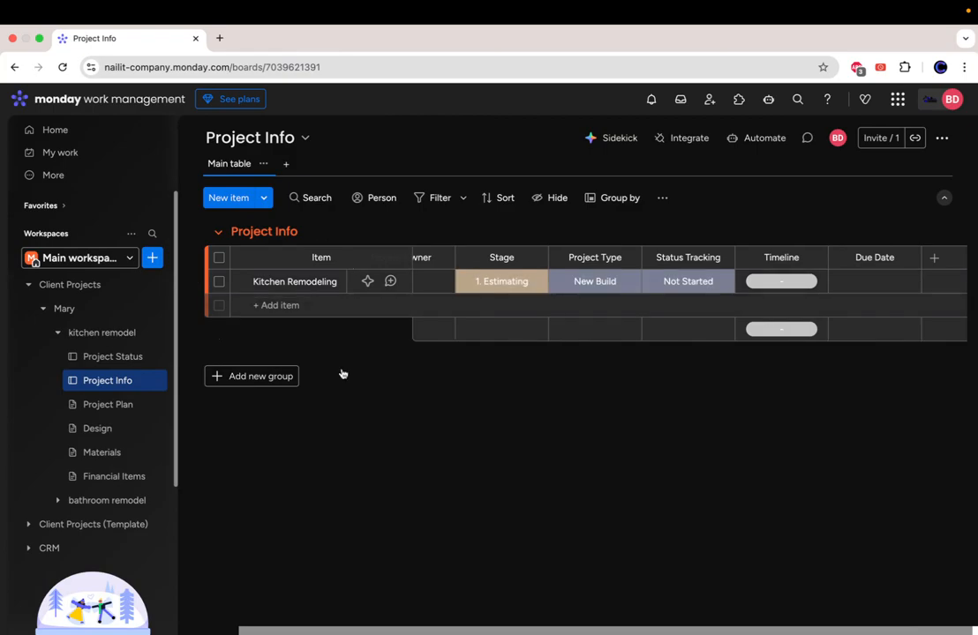
{"action": "scroll", "coordinate": [587, 282], "scroll_direction": "left", "scroll_amount": 2}
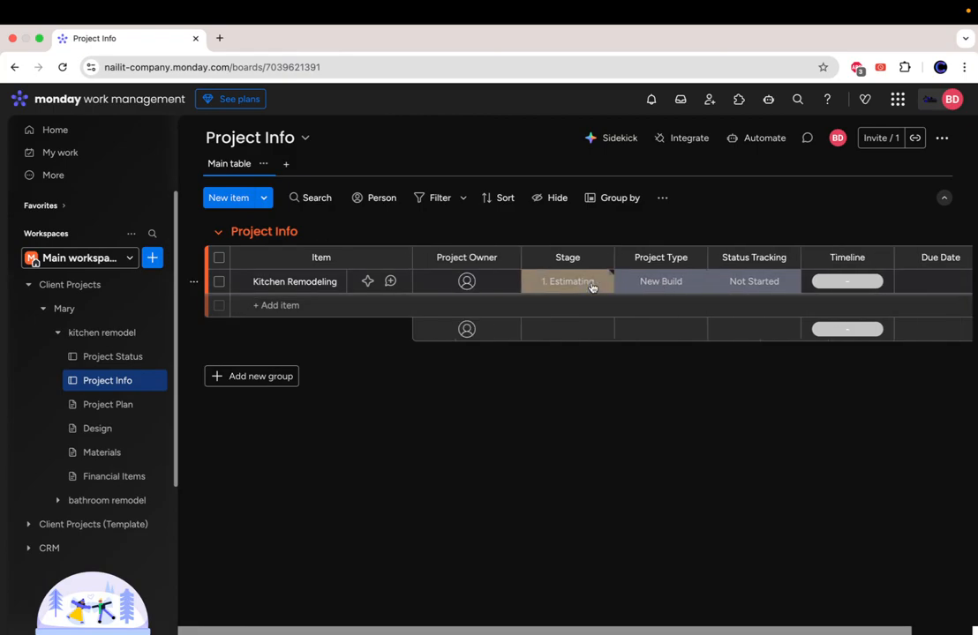
View the kitchen remodel's Project Plan, Design, Materials and Financial Items docs, revisiting the Project Status board before the last one.
{"action": "left_click", "coordinate": [115, 406]}
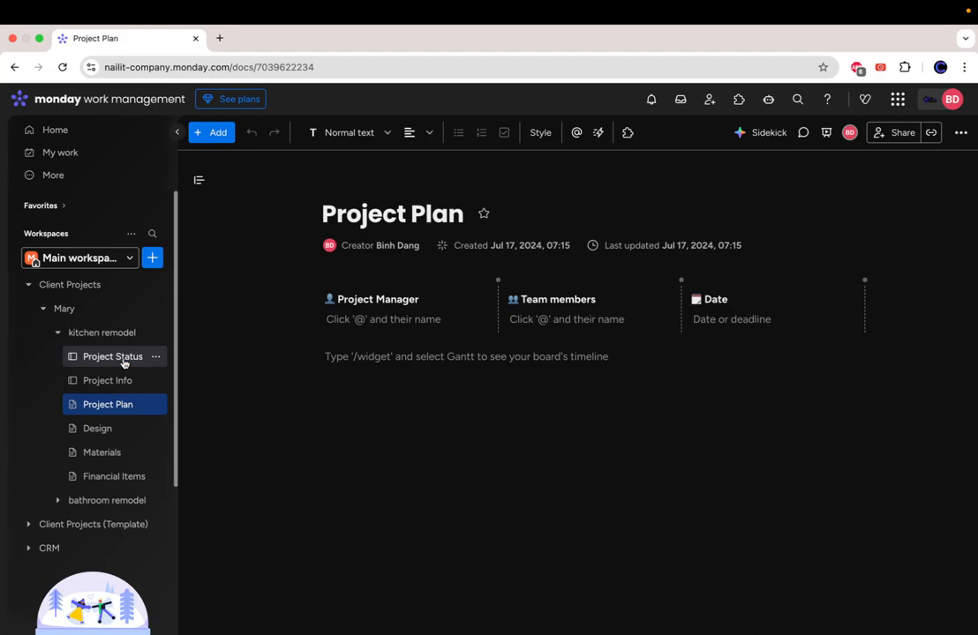
{"action": "left_click", "coordinate": [109, 428]}
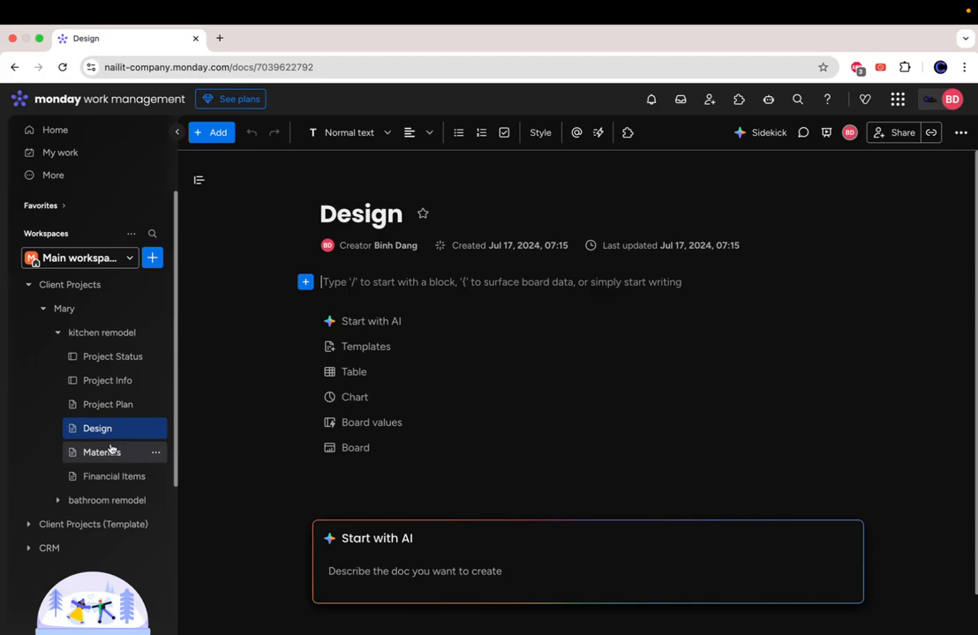
{"action": "left_click", "coordinate": [111, 449]}
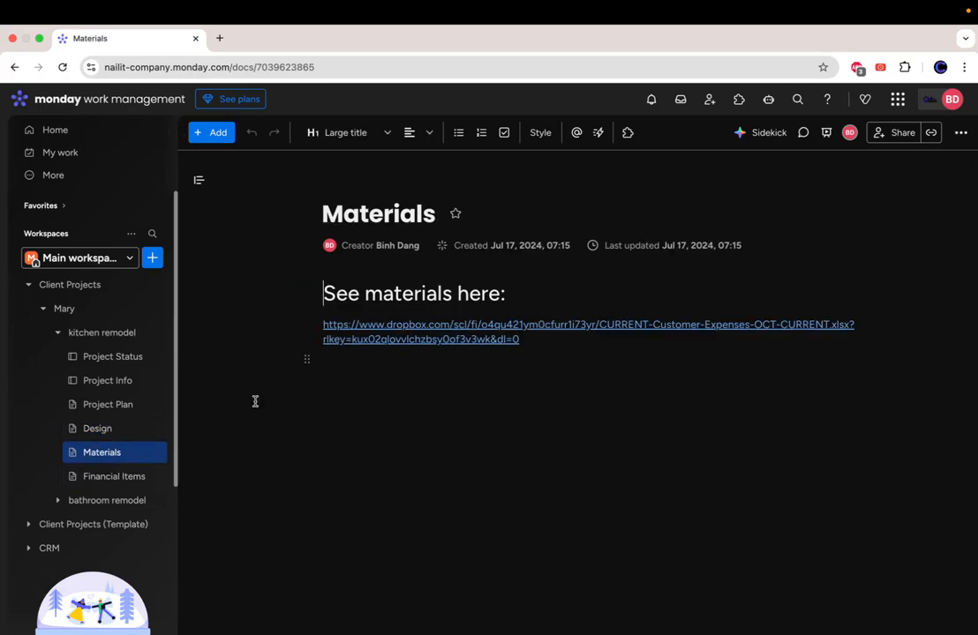
{"action": "left_click", "coordinate": [103, 361]}
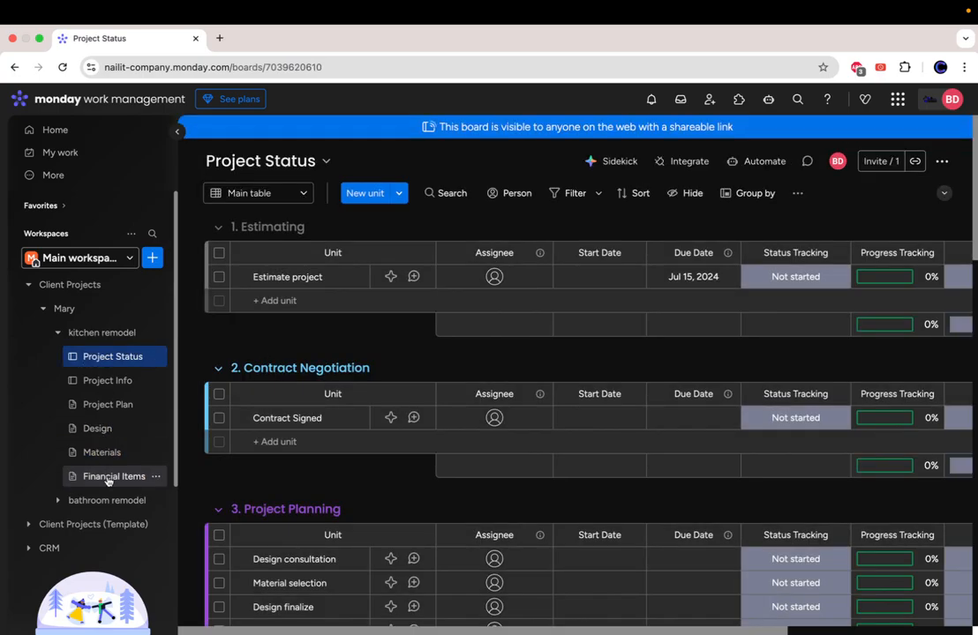
{"action": "left_click", "coordinate": [101, 479]}
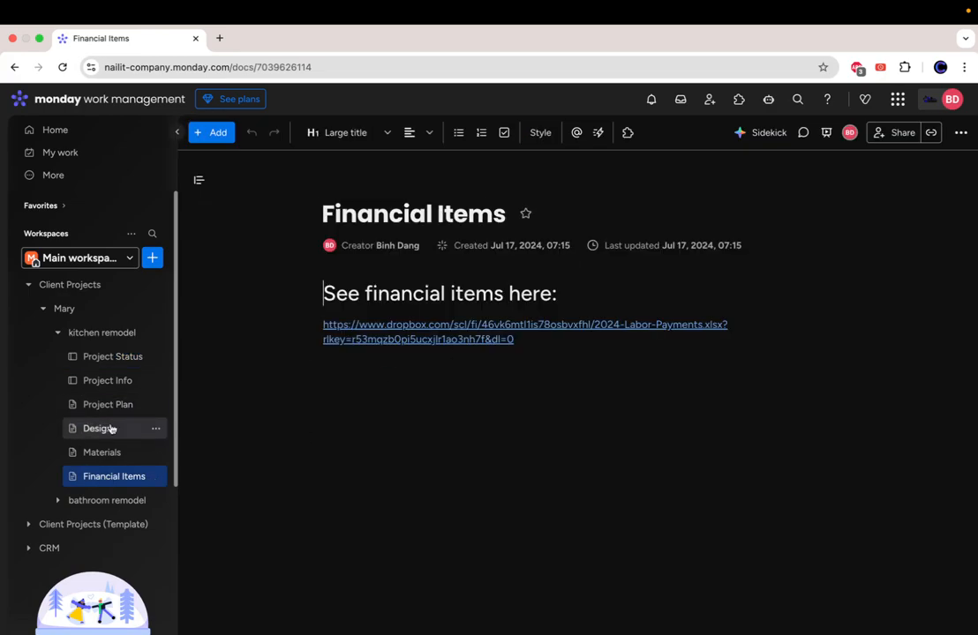
Collapse the kitchen remodel folder and browse the project templates inside the Client Projects (Template) folder.
{"action": "left_click", "coordinate": [58, 335]}
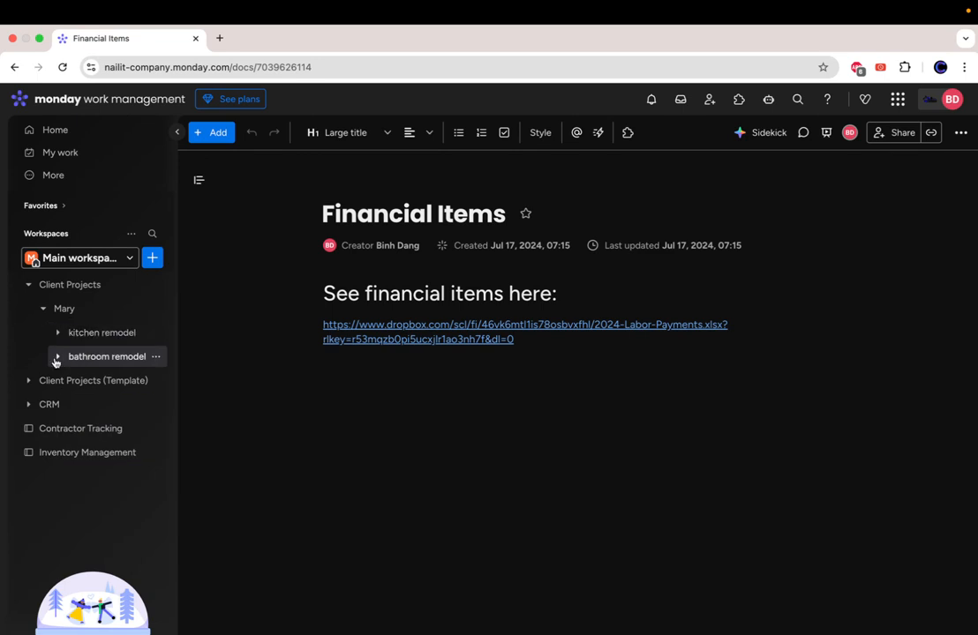
{"action": "left_click", "coordinate": [57, 357]}
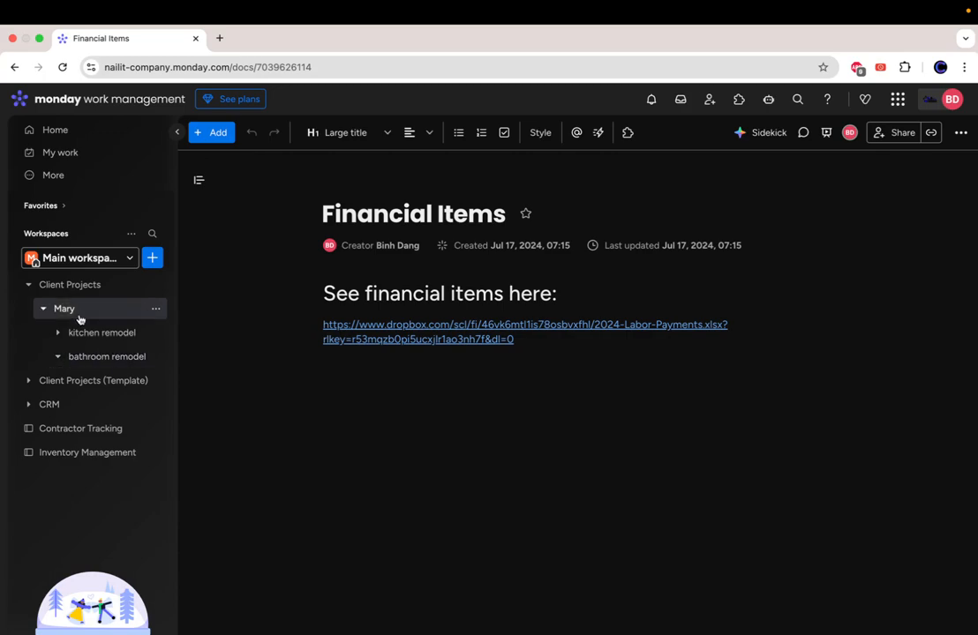
{"action": "left_click", "coordinate": [30, 386]}
{"action": "scroll", "coordinate": [97, 465], "scroll_direction": "down", "scroll_amount": 3}
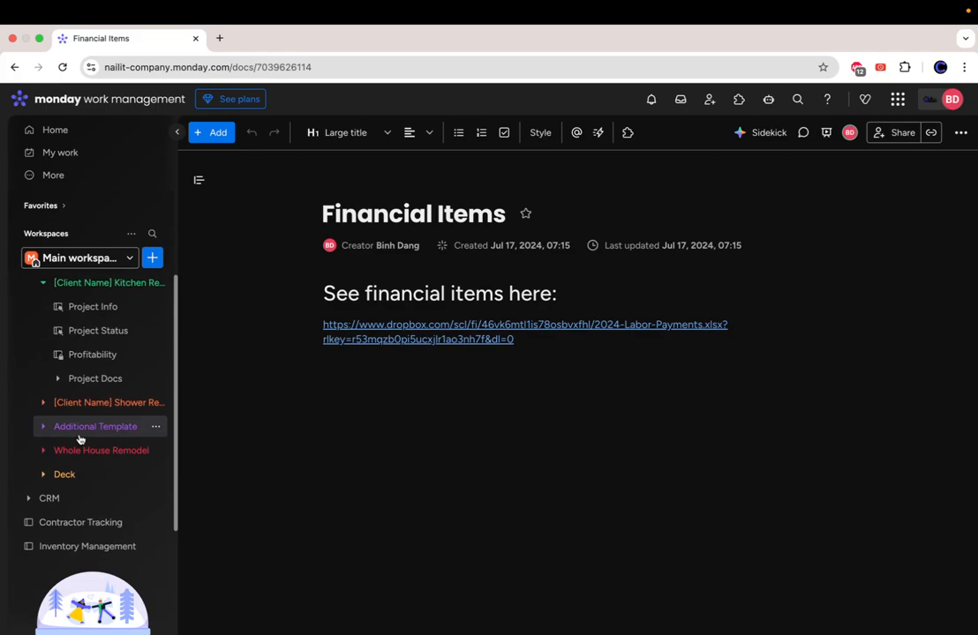
{"action": "left_click", "coordinate": [43, 282]}
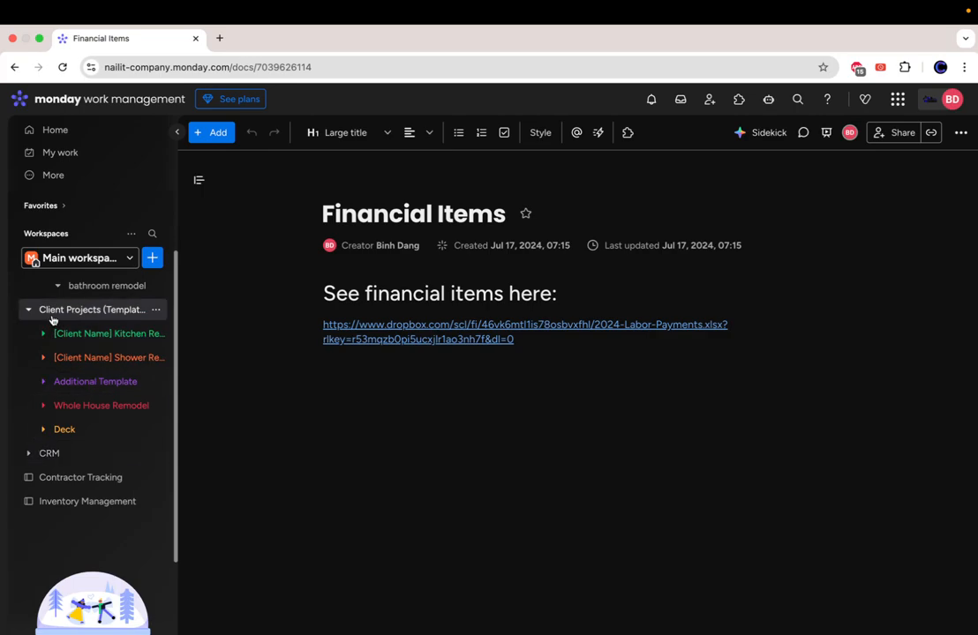
Open the Deal Tracker board in the CRM folder and review its Active Deals and Closed Won groups.
{"action": "left_click", "coordinate": [29, 453]}
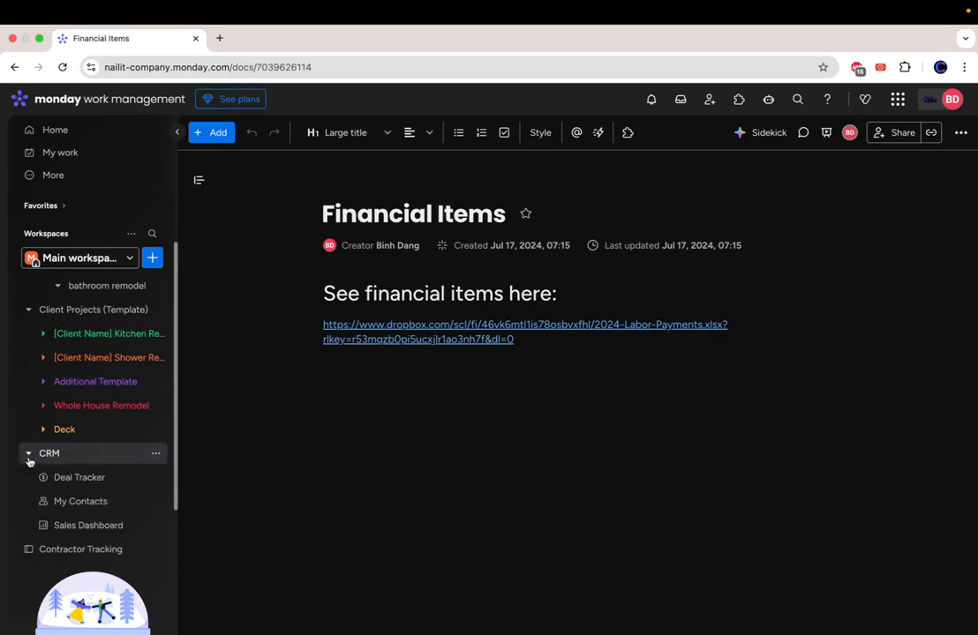
{"action": "scroll", "coordinate": [101, 406], "scroll_direction": "down", "scroll_amount": 2}
{"action": "left_click", "coordinate": [97, 406]}
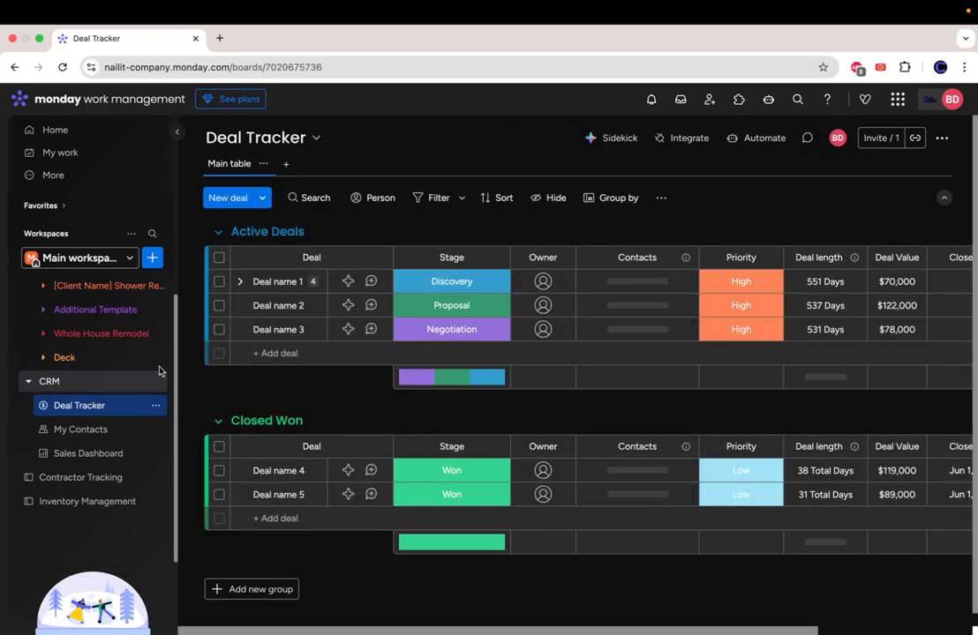
{"action": "scroll", "coordinate": [454, 399], "scroll_direction": "down", "scroll_amount": 1}
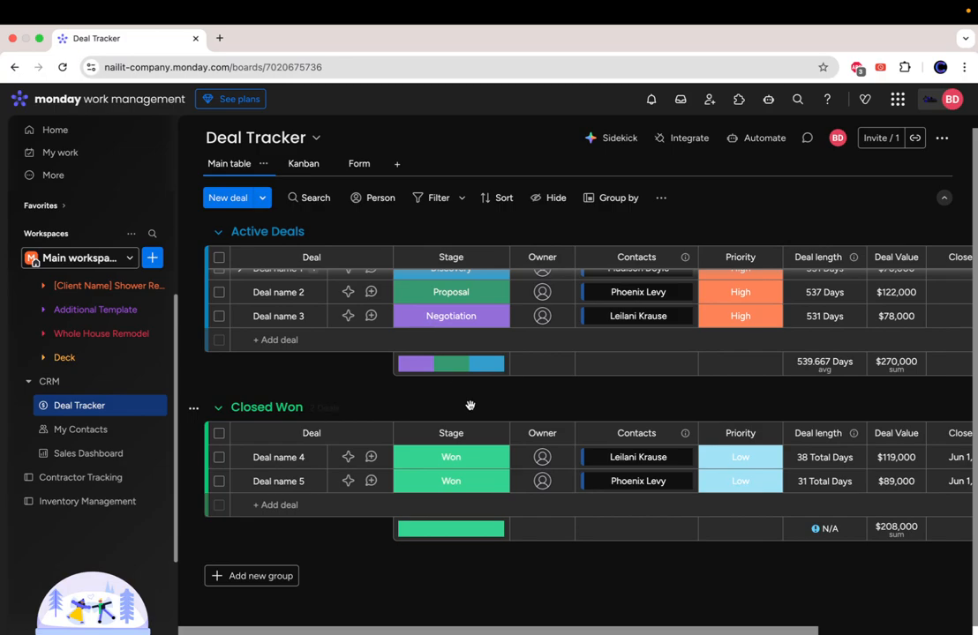
{"action": "scroll", "coordinate": [469, 405], "scroll_direction": "up", "scroll_amount": 1}
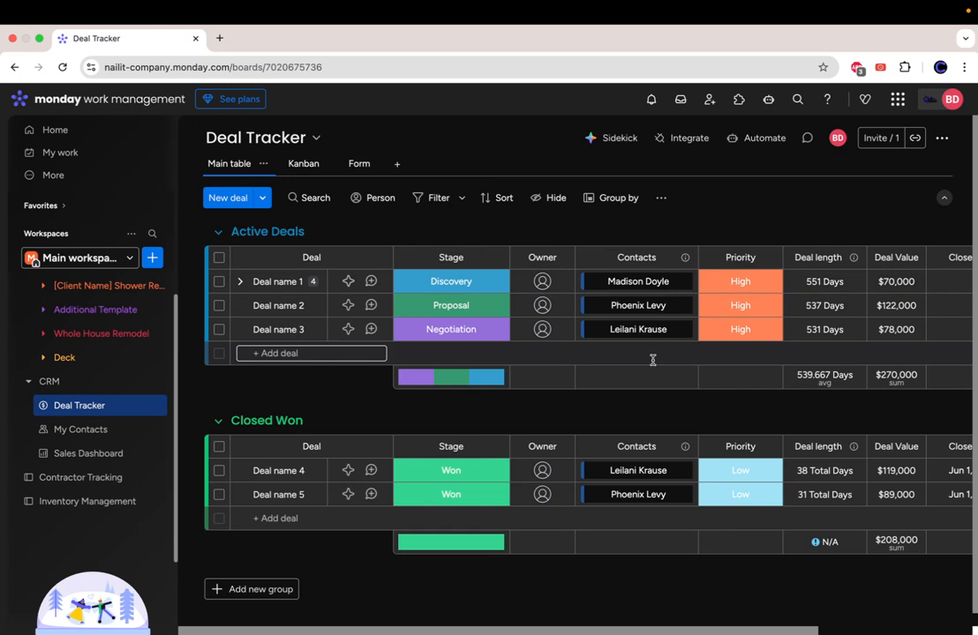
Open the Deal Tracker's Form view, dismiss the saved-changes prompt and look over the form.
{"action": "scroll", "coordinate": [653, 360], "scroll_direction": "down", "scroll_amount": 1}
{"action": "scroll", "coordinate": [353, 411], "scroll_direction": "up", "scroll_amount": 1}
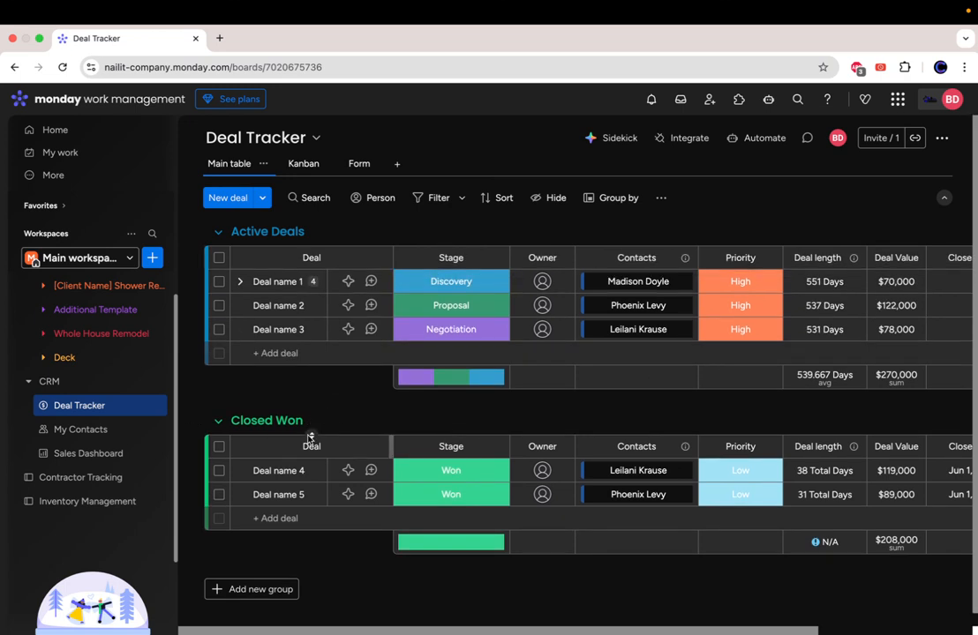
{"action": "left_click", "coordinate": [364, 165]}
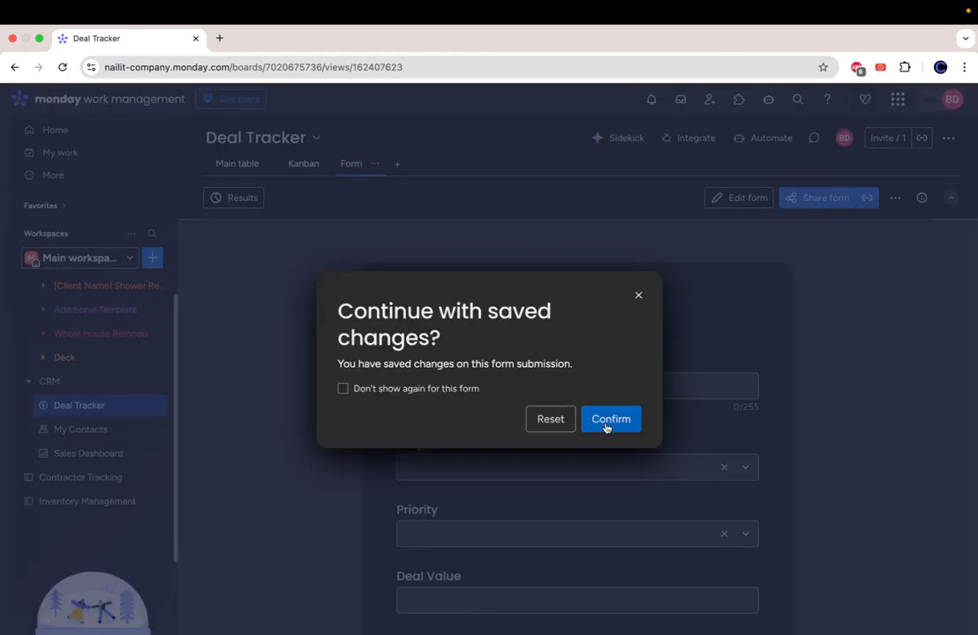
{"action": "left_click", "coordinate": [638, 296]}
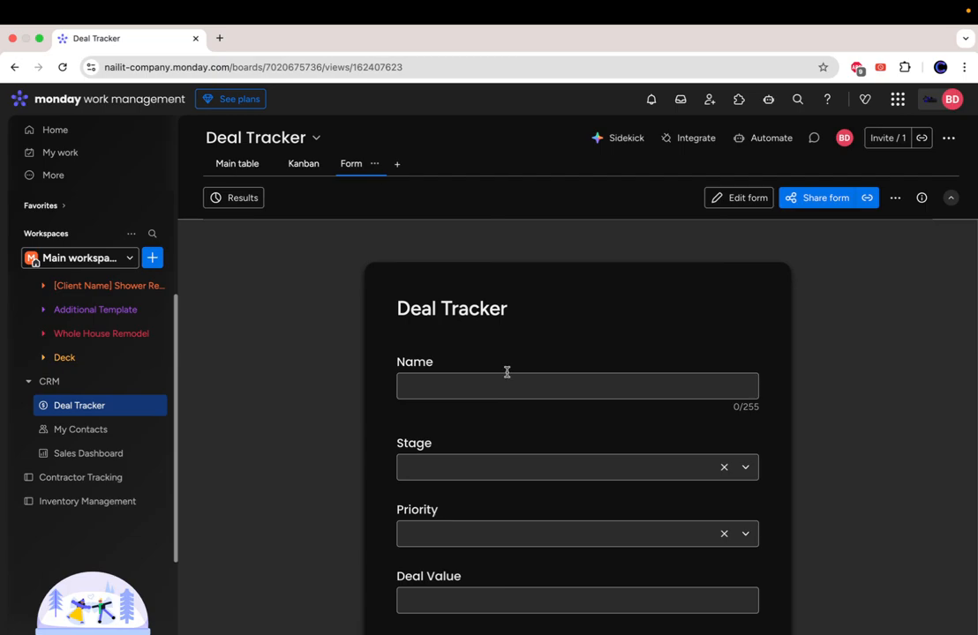
{"action": "scroll", "coordinate": [468, 450], "scroll_direction": "down", "scroll_amount": 2}
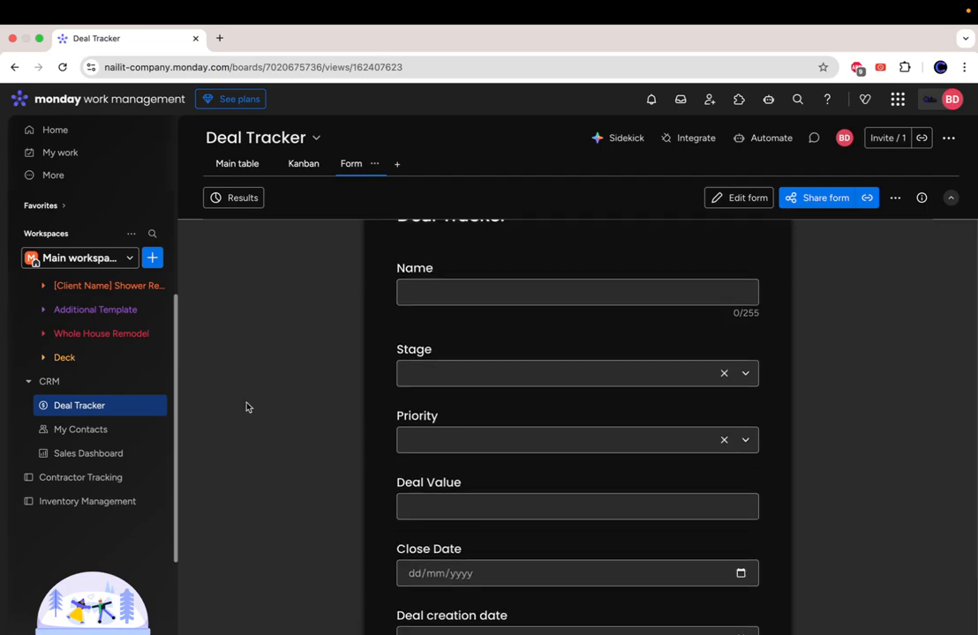
{"action": "scroll", "coordinate": [371, 400], "scroll_direction": "up", "scroll_amount": 2}
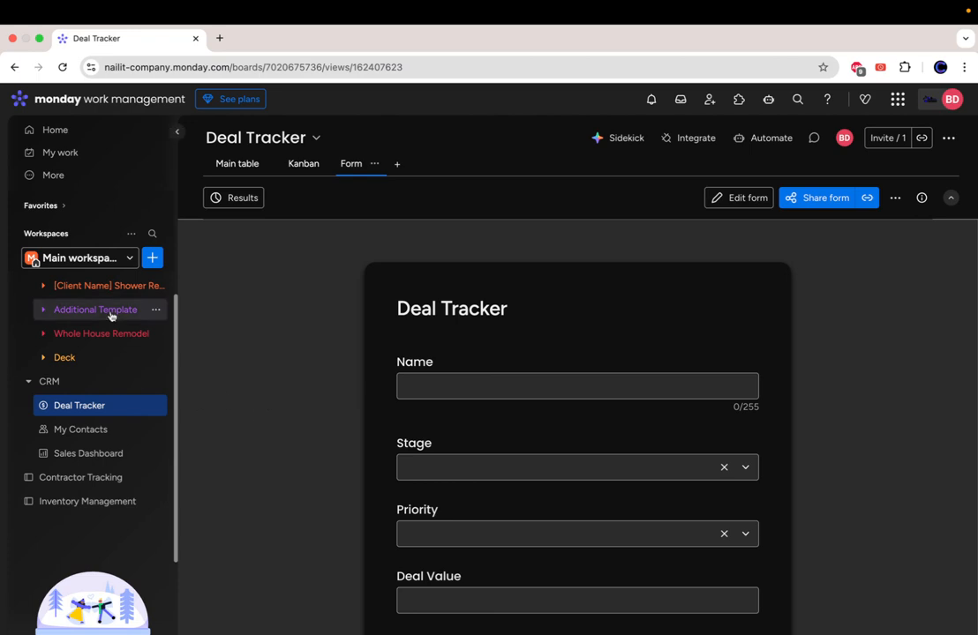
{"action": "scroll", "coordinate": [111, 333], "scroll_direction": "up", "scroll_amount": 3}
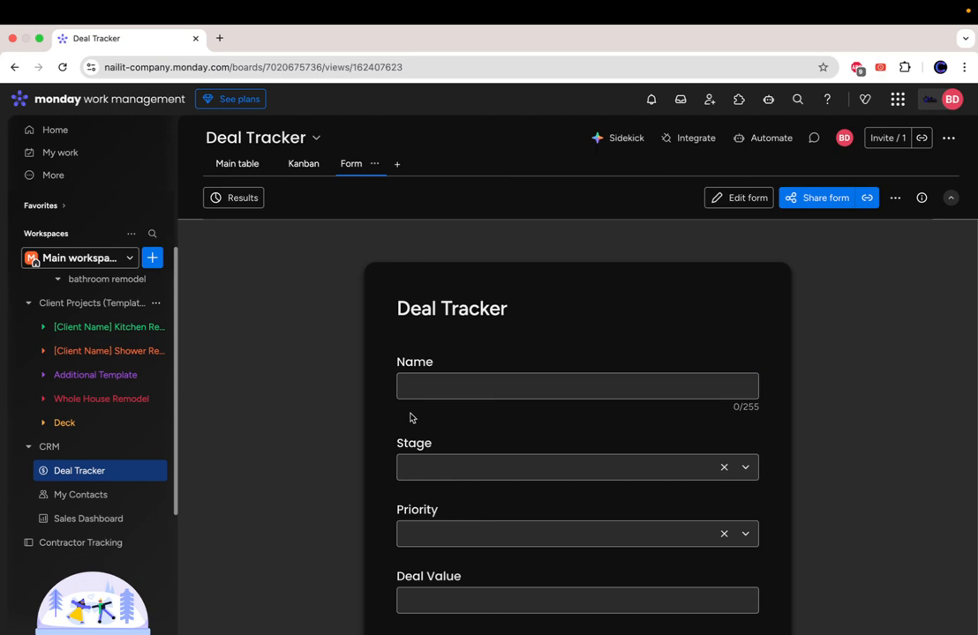
Review the Deal Tracker form's fields from Name through Deal creation date without filling them in.
{"action": "left_click", "coordinate": [427, 385]}
{"action": "scroll", "coordinate": [508, 425], "scroll_direction": "down", "scroll_amount": 2}
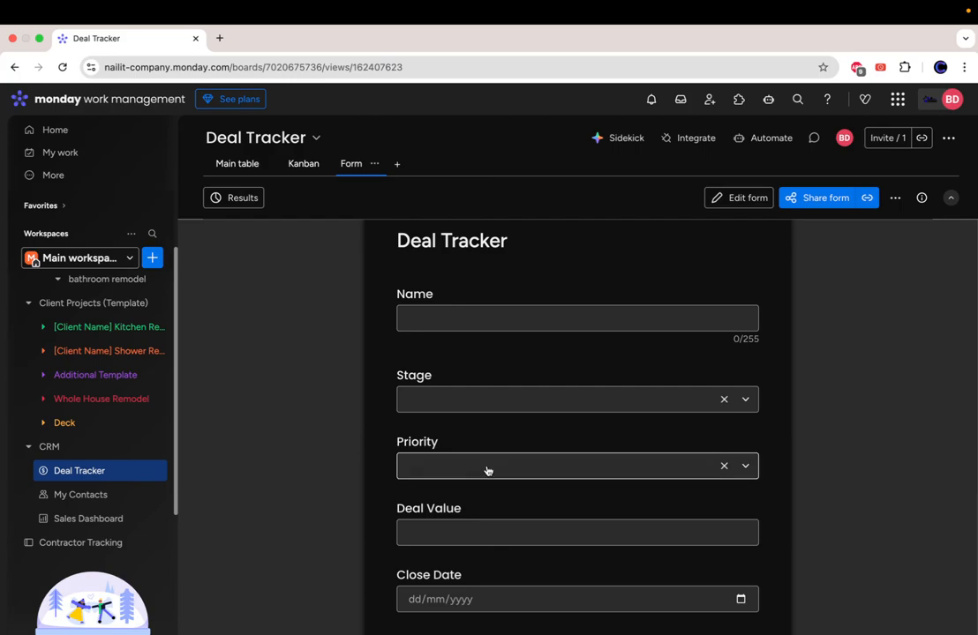
{"action": "left_click", "coordinate": [452, 532]}
{"action": "left_click", "coordinate": [368, 551]}
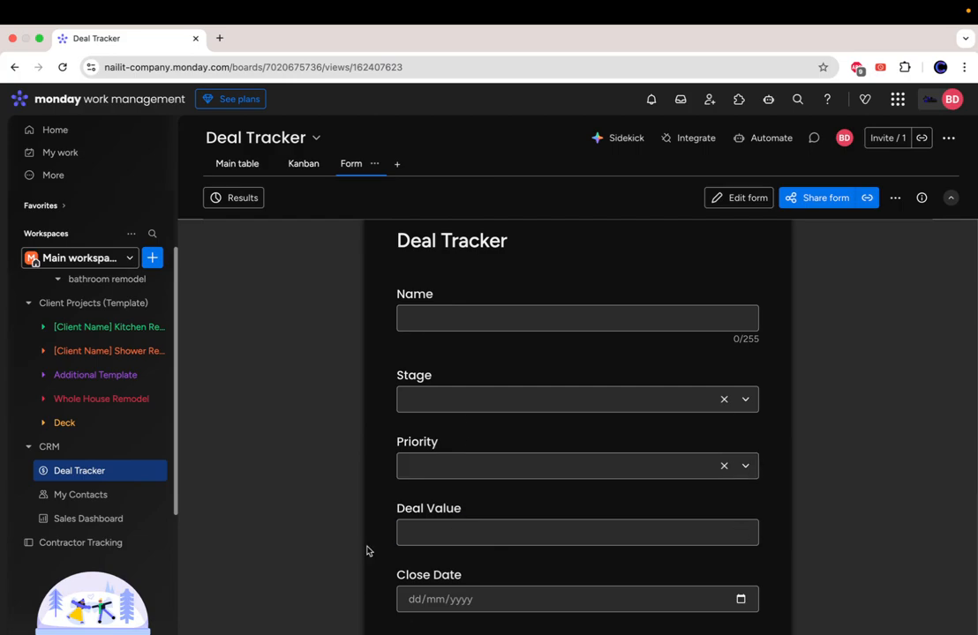
{"action": "scroll", "coordinate": [510, 427], "scroll_direction": "down", "scroll_amount": 3}
{"action": "left_click", "coordinate": [511, 422]}
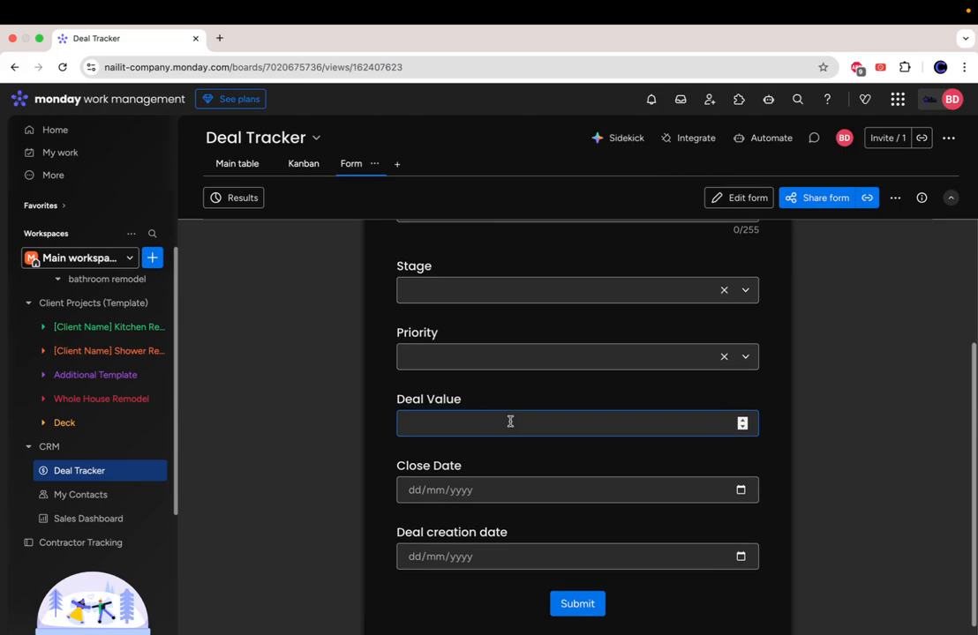
{"action": "scroll", "coordinate": [329, 462], "scroll_direction": "up", "scroll_amount": 5}
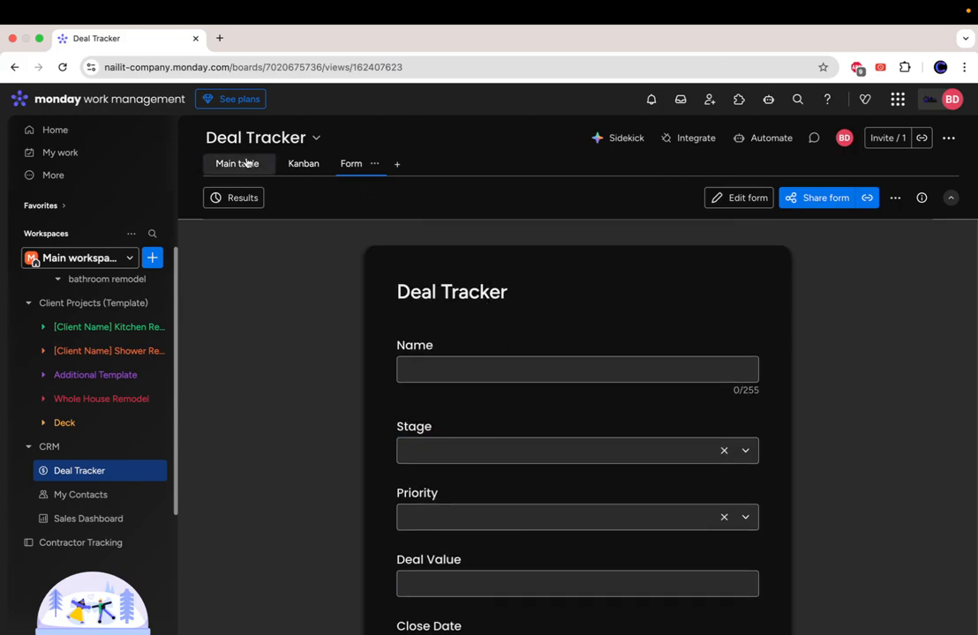
{"action": "scroll", "coordinate": [494, 478], "scroll_direction": "down", "scroll_amount": 1}
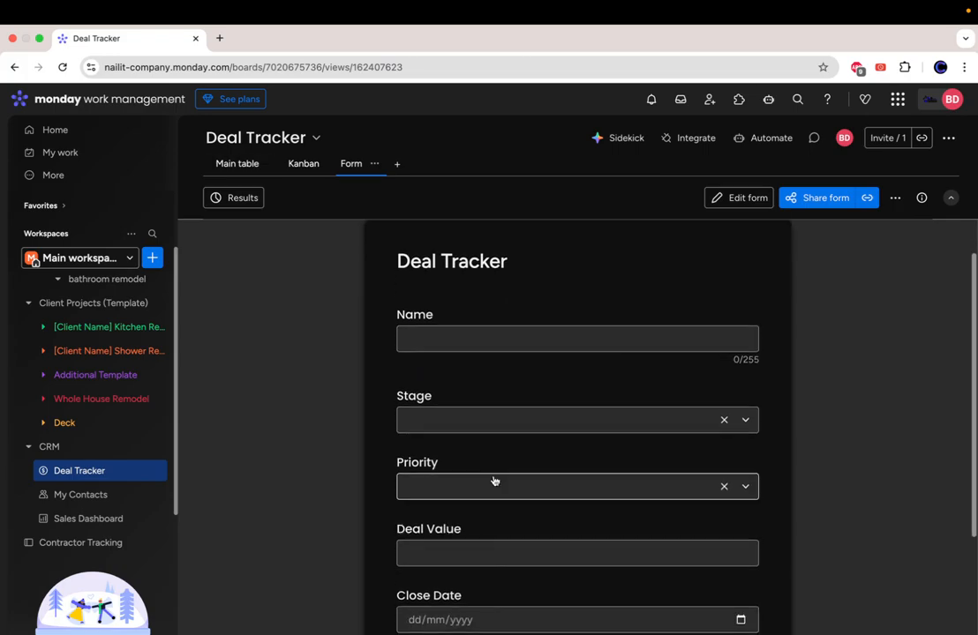
{"action": "scroll", "coordinate": [458, 481], "scroll_direction": "down", "scroll_amount": 3}
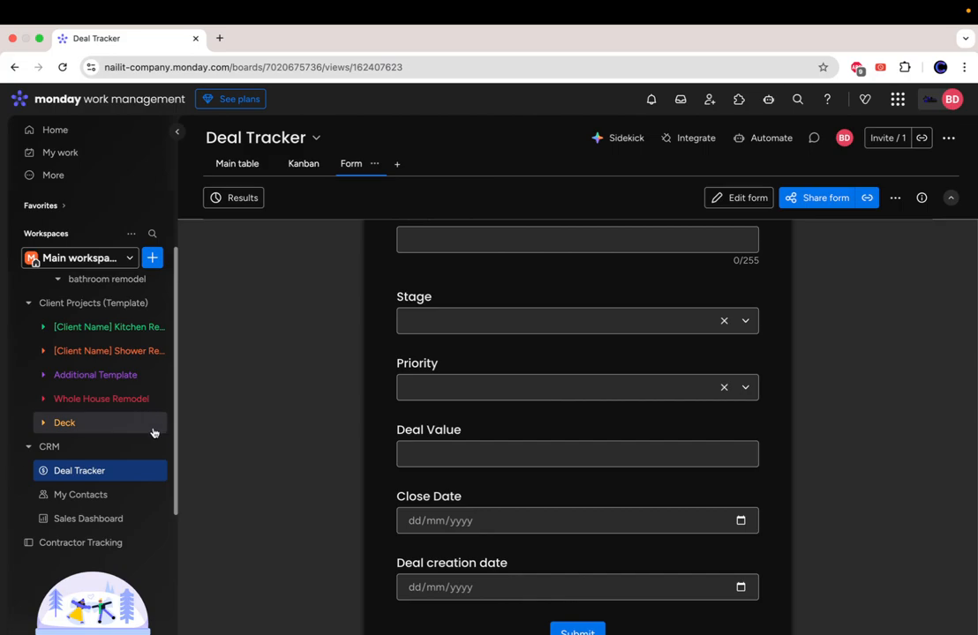
View the CRM folder's My Contacts board and review the widgets on the Sales Dashboard.
{"action": "left_click", "coordinate": [72, 499]}
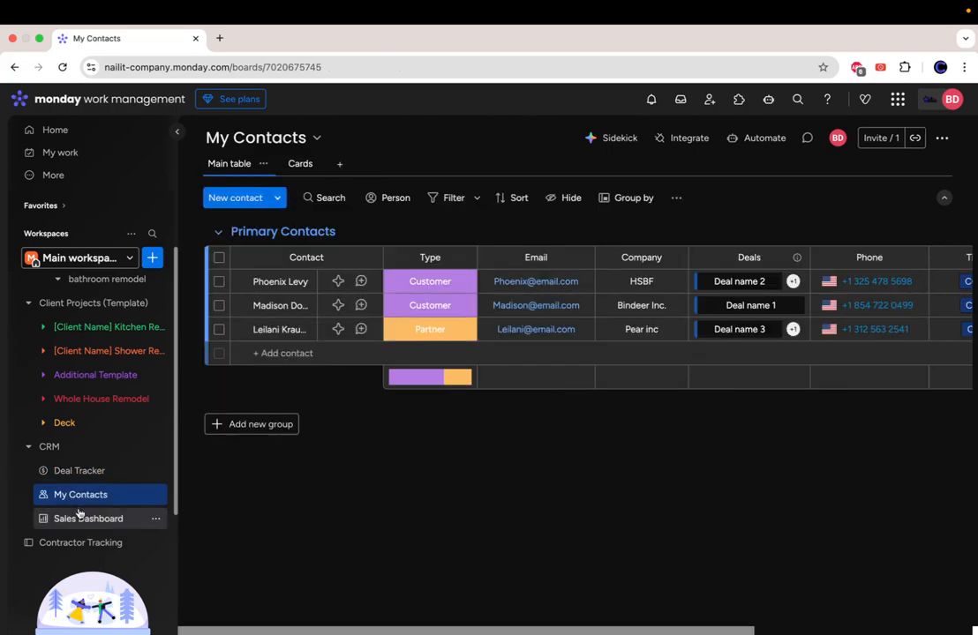
{"action": "left_click", "coordinate": [80, 517]}
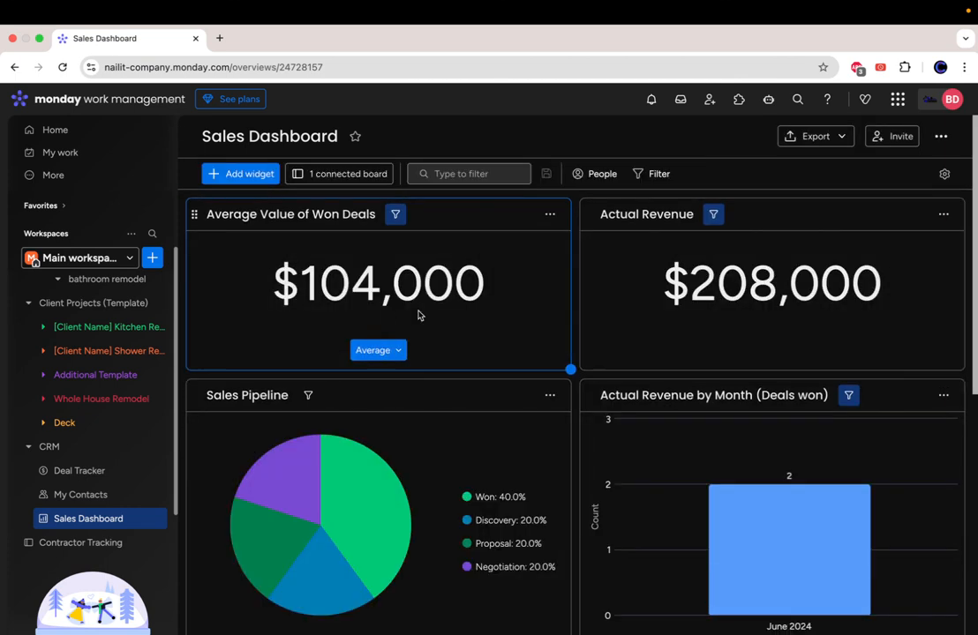
{"action": "scroll", "coordinate": [622, 454], "scroll_direction": "down", "scroll_amount": 2}
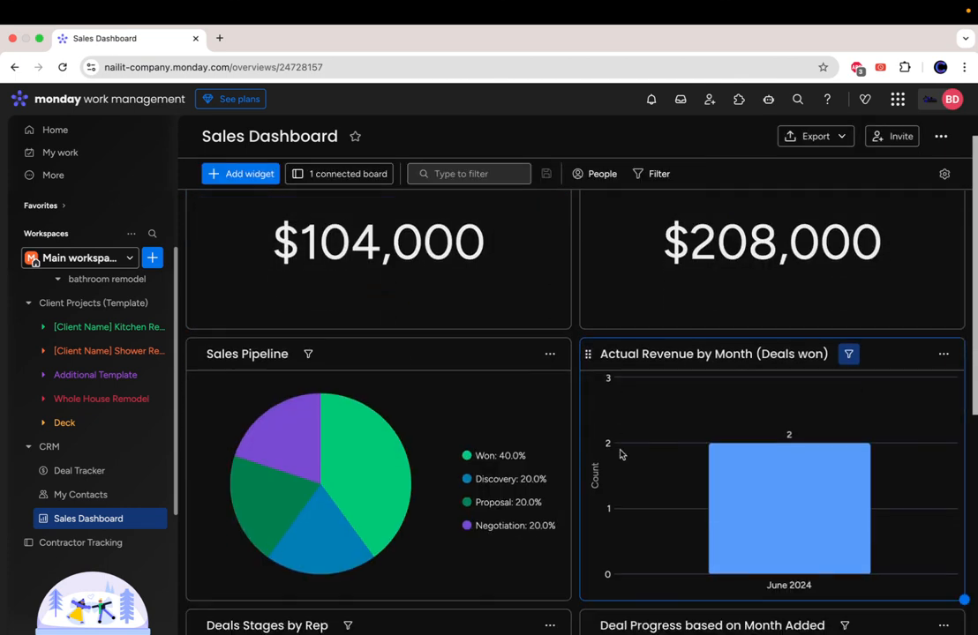
{"action": "scroll", "coordinate": [620, 454], "scroll_direction": "down", "scroll_amount": 1}
{"action": "scroll", "coordinate": [621, 454], "scroll_direction": "down", "scroll_amount": 4}
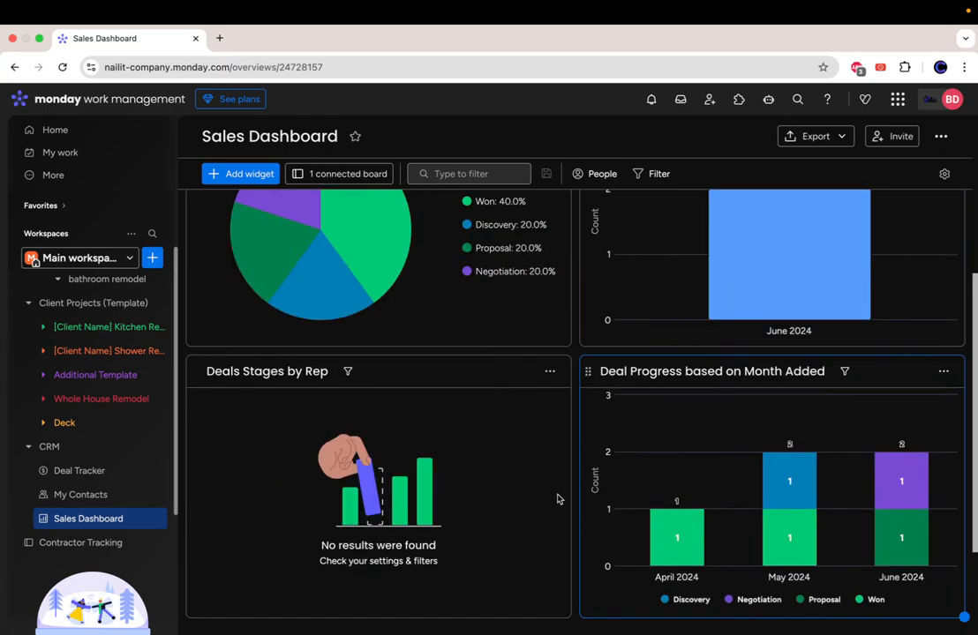
{"action": "scroll", "coordinate": [447, 493], "scroll_direction": "up", "scroll_amount": 6}
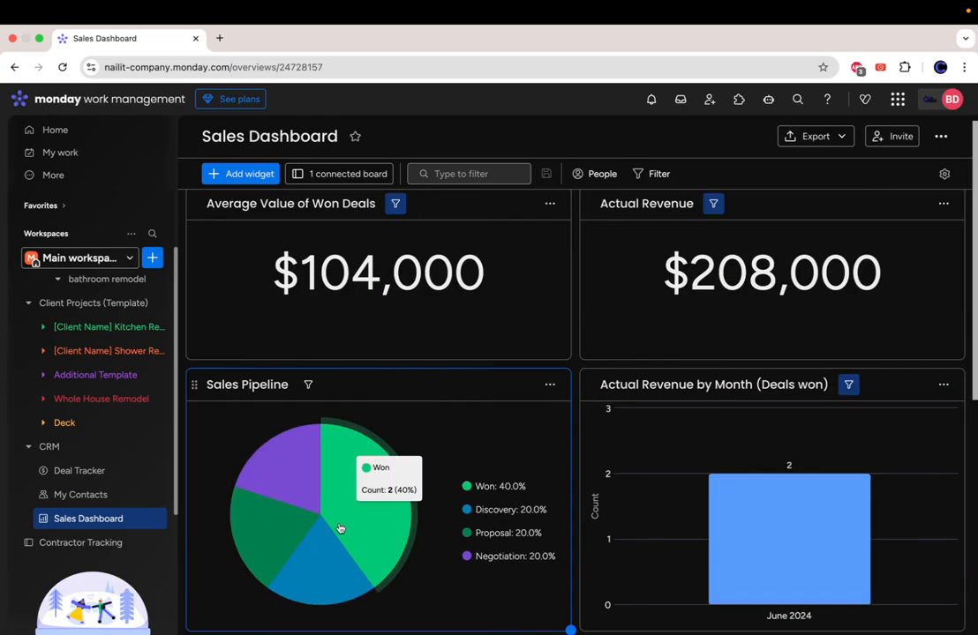
Open the Contractor Tracking board, review its groups from Project Info through Submittals and view its Timeline.
{"action": "left_click", "coordinate": [59, 544]}
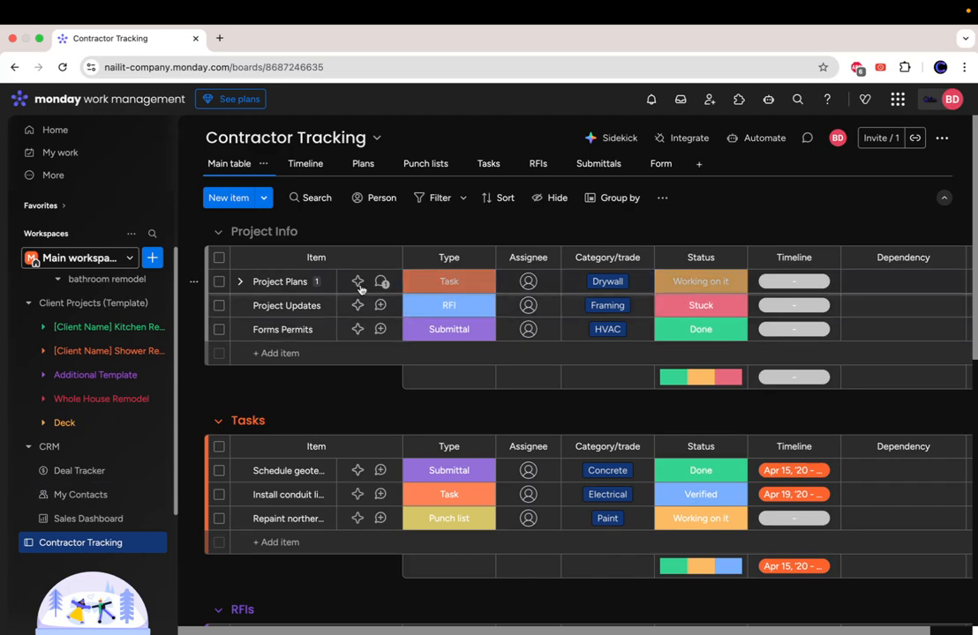
{"action": "scroll", "coordinate": [567, 352], "scroll_direction": "down", "scroll_amount": 1}
{"action": "scroll", "coordinate": [567, 351], "scroll_direction": "down", "scroll_amount": 10}
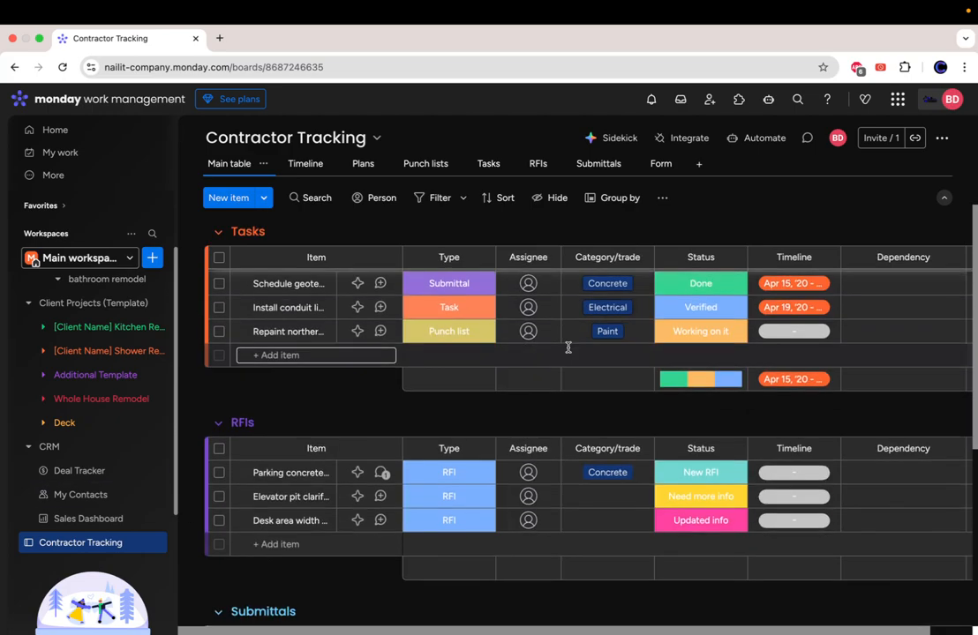
{"action": "scroll", "coordinate": [105, 494], "scroll_direction": "down", "scroll_amount": 2}
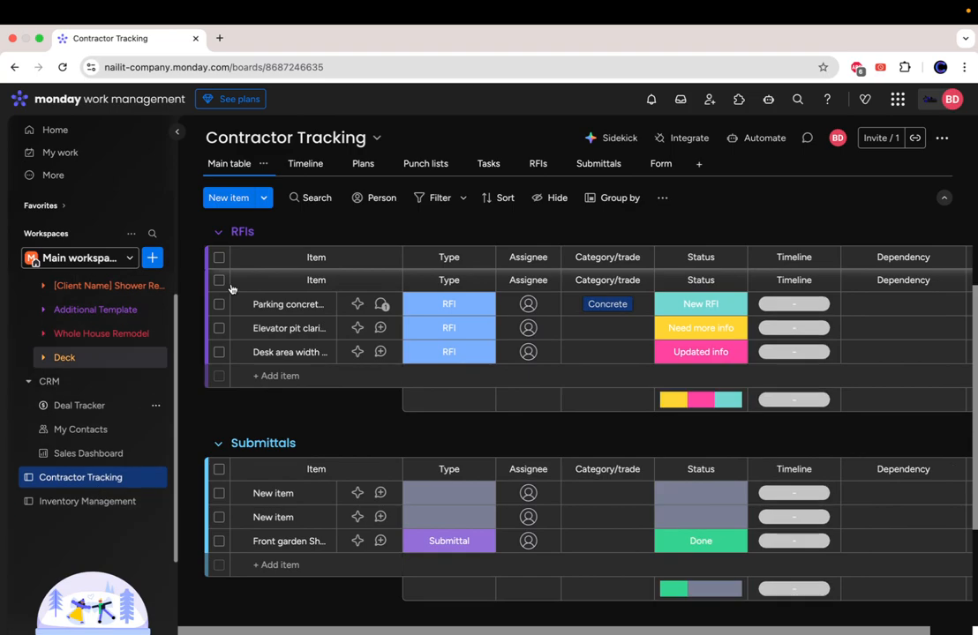
{"action": "left_click", "coordinate": [305, 164]}
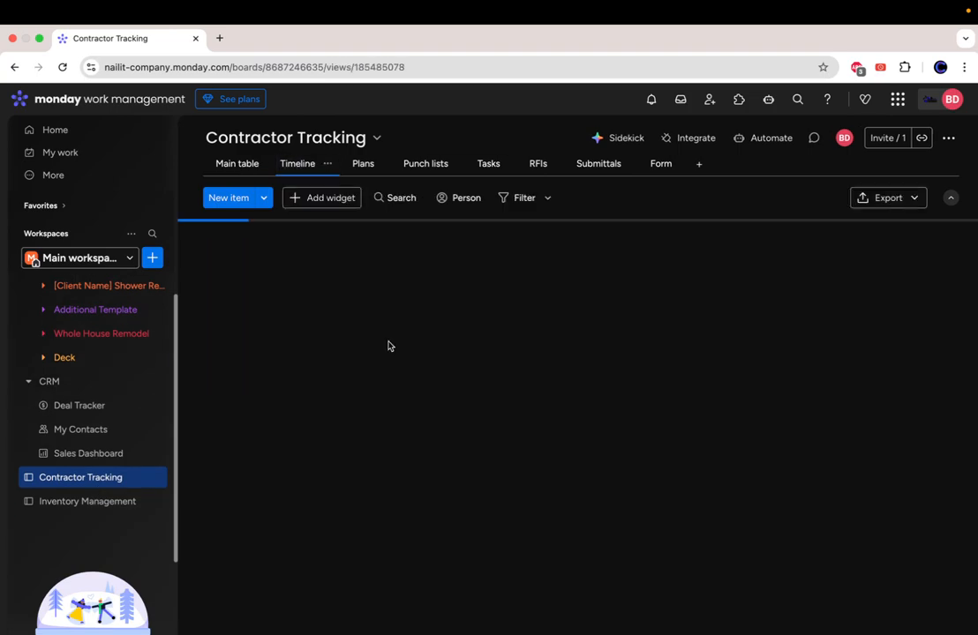
Open the Inventory Management board and review the Glass and wood groups' columns through Email.
{"action": "left_click", "coordinate": [83, 500]}
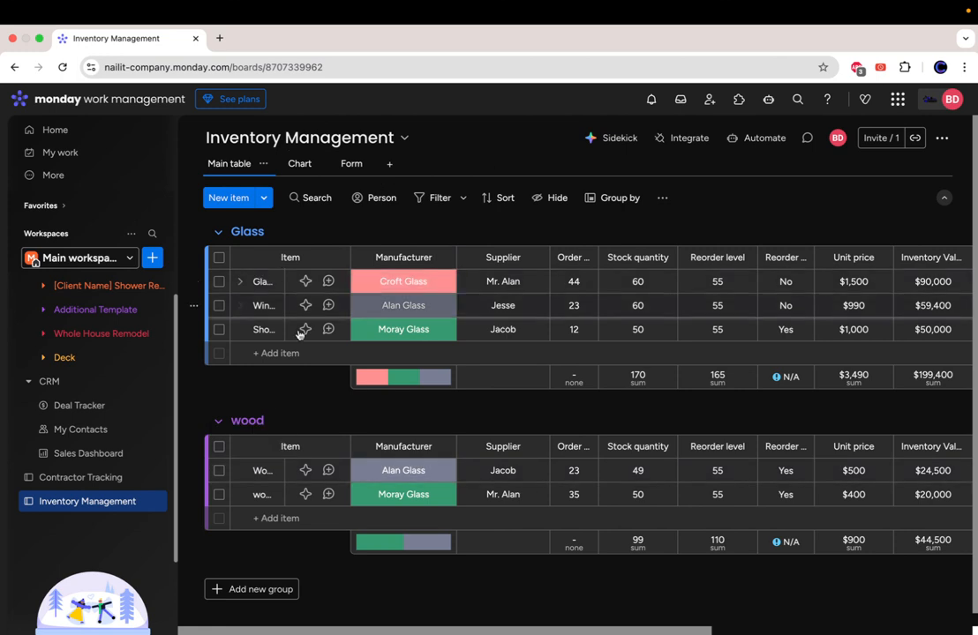
{"action": "scroll", "coordinate": [366, 418], "scroll_direction": "down", "scroll_amount": 1}
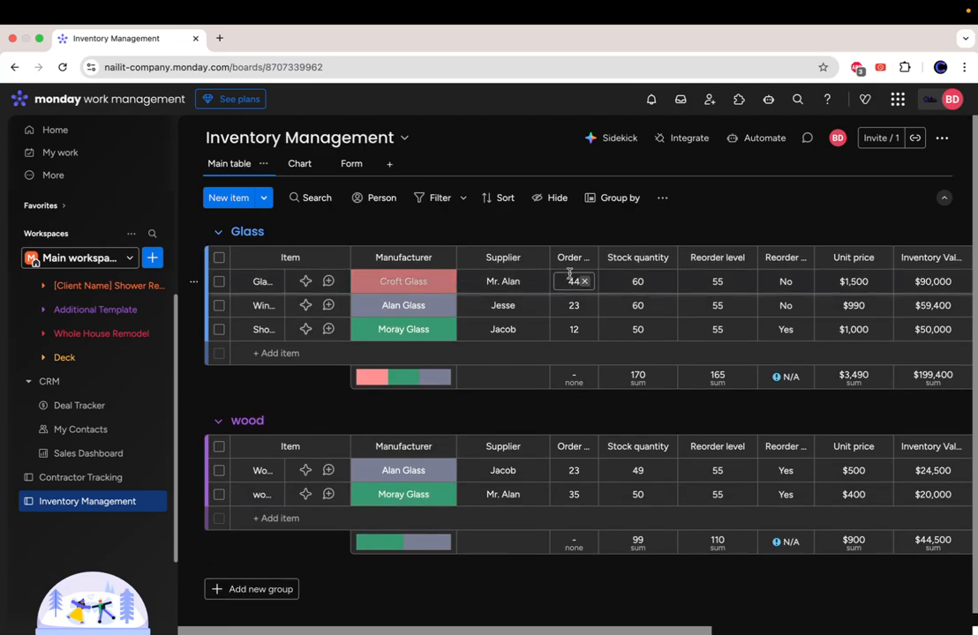
{"action": "scroll", "coordinate": [698, 340], "scroll_direction": "right", "scroll_amount": 3}
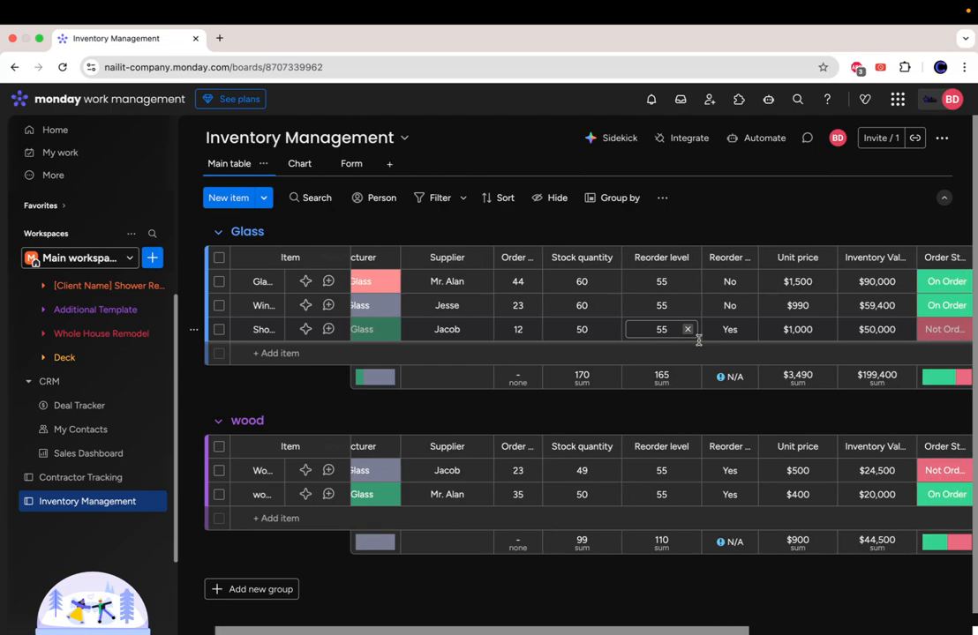
{"action": "scroll", "coordinate": [735, 315], "scroll_direction": "right", "scroll_amount": 3}
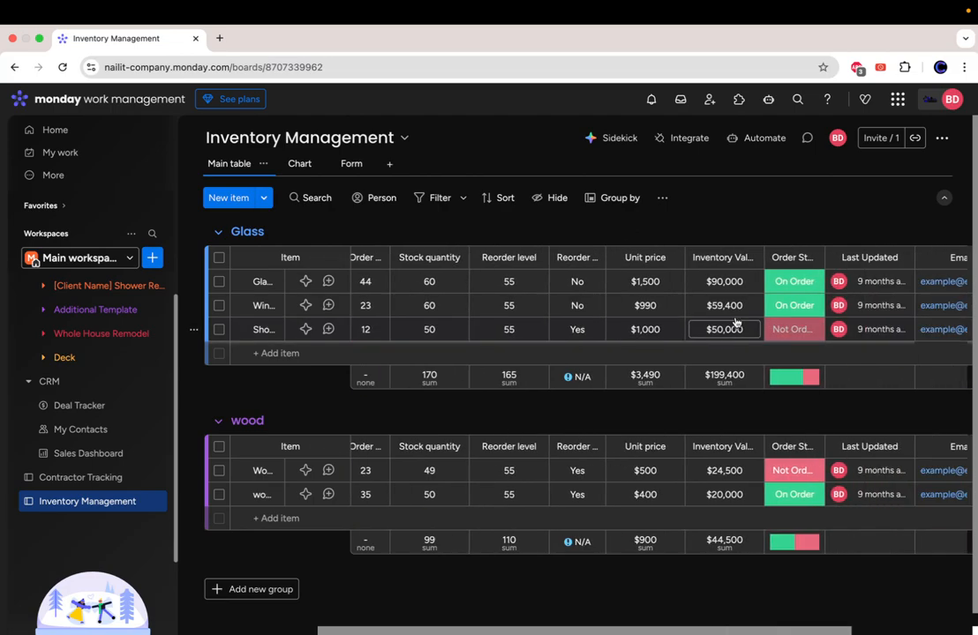
{"action": "scroll", "coordinate": [610, 333], "scroll_direction": "left", "scroll_amount": 6}
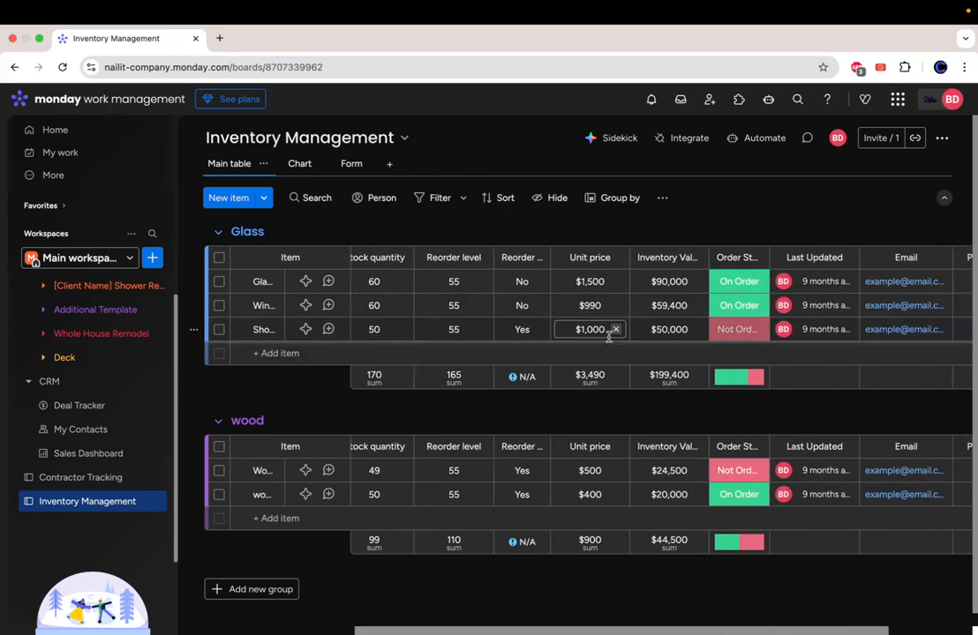
Switch to the browser window with the other company's monday.com workspace and expand its Production folder.
{"action": "key", "text": "ctrl+Up"}
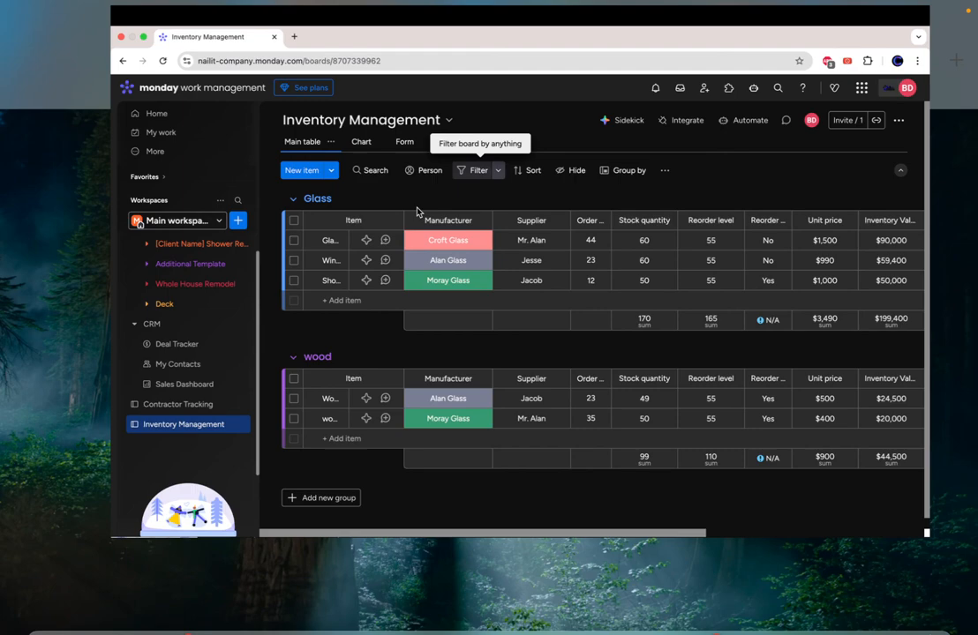
{"action": "left_click", "coordinate": [475, 35]}
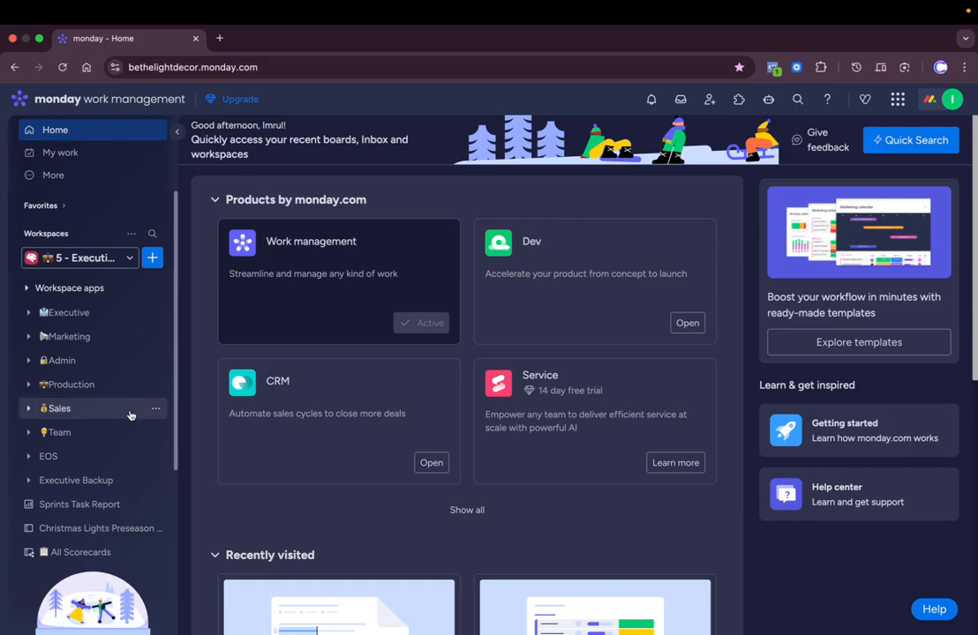
{"action": "left_click", "coordinate": [28, 385]}
{"action": "scroll", "coordinate": [106, 403], "scroll_direction": "down", "scroll_amount": 3}
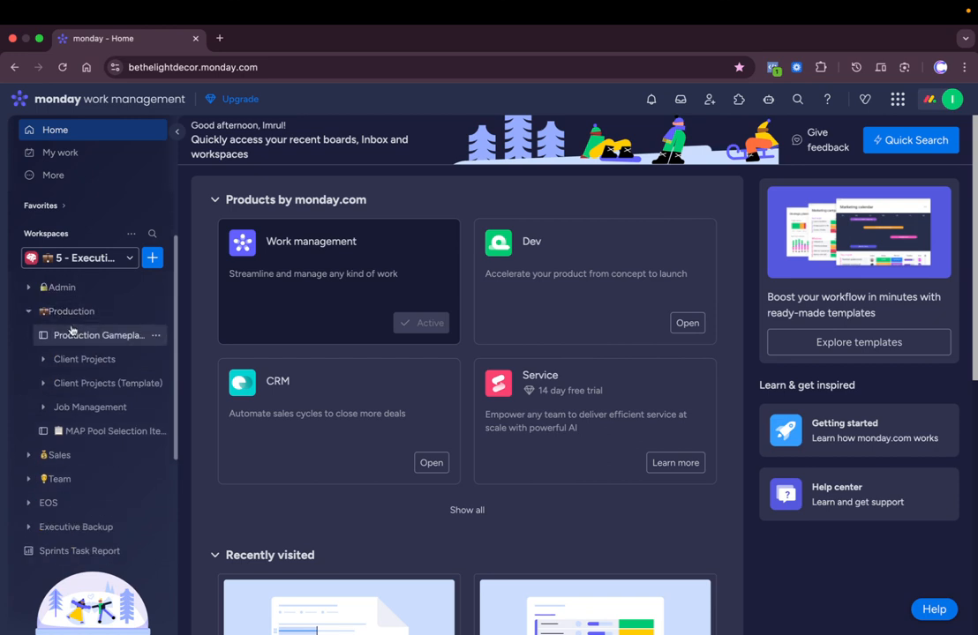
Open the Production Gameplan Board and review its task groups and the Task Type label options for Fix back yard lights.
{"action": "left_click", "coordinate": [77, 335]}
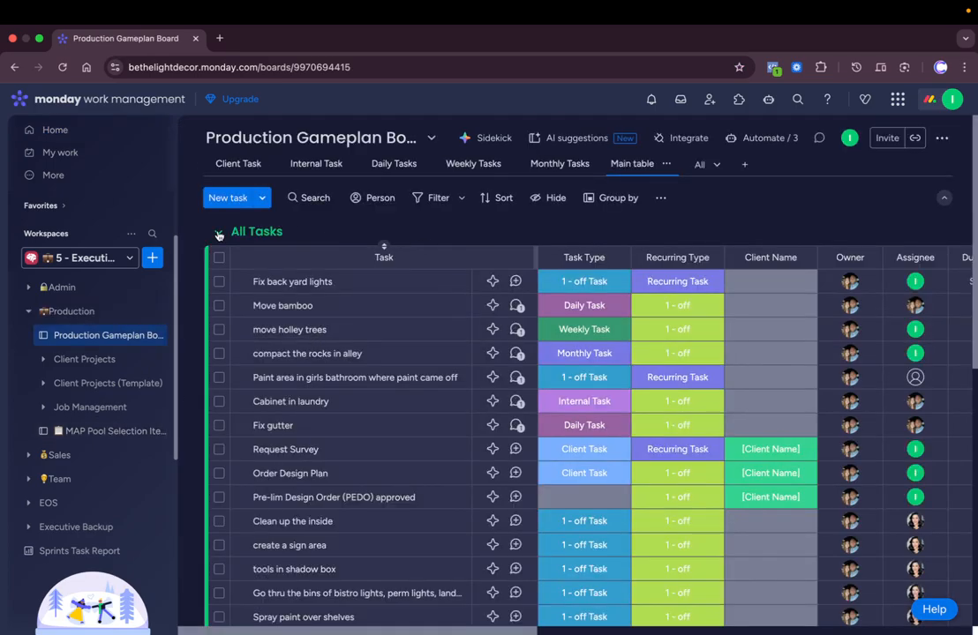
{"action": "scroll", "coordinate": [426, 424], "scroll_direction": "down", "scroll_amount": 10}
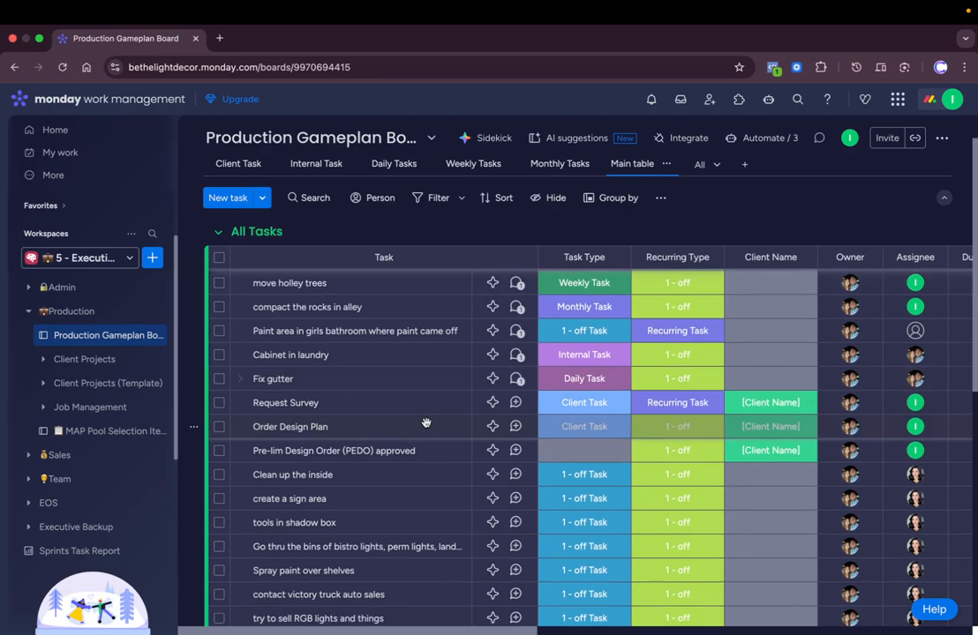
{"action": "scroll", "coordinate": [425, 426], "scroll_direction": "up", "scroll_amount": 10}
{"action": "scroll", "coordinate": [425, 423], "scroll_direction": "down", "scroll_amount": 10}
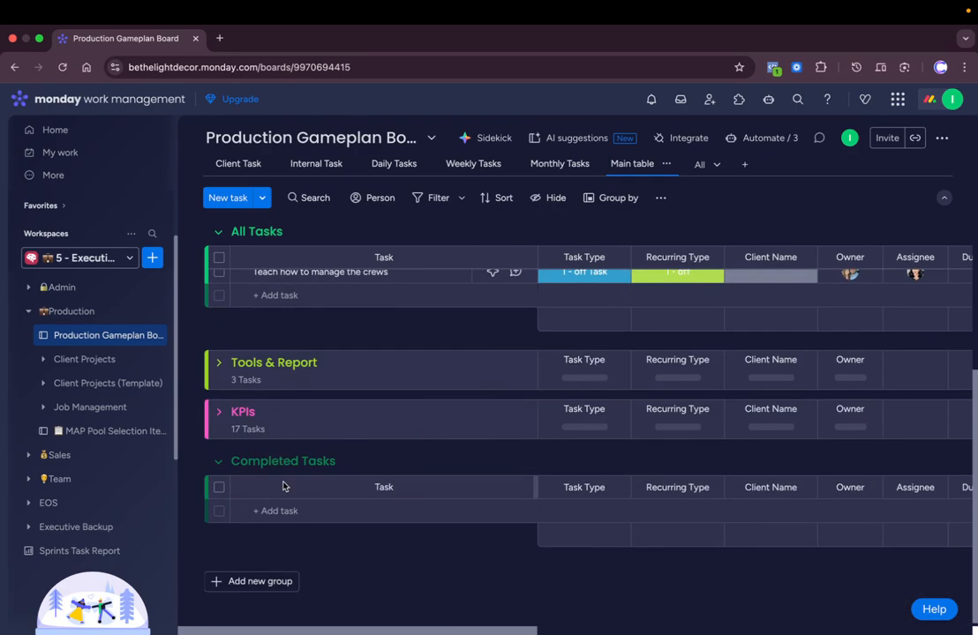
{"action": "scroll", "coordinate": [313, 382], "scroll_direction": "up", "scroll_amount": 10}
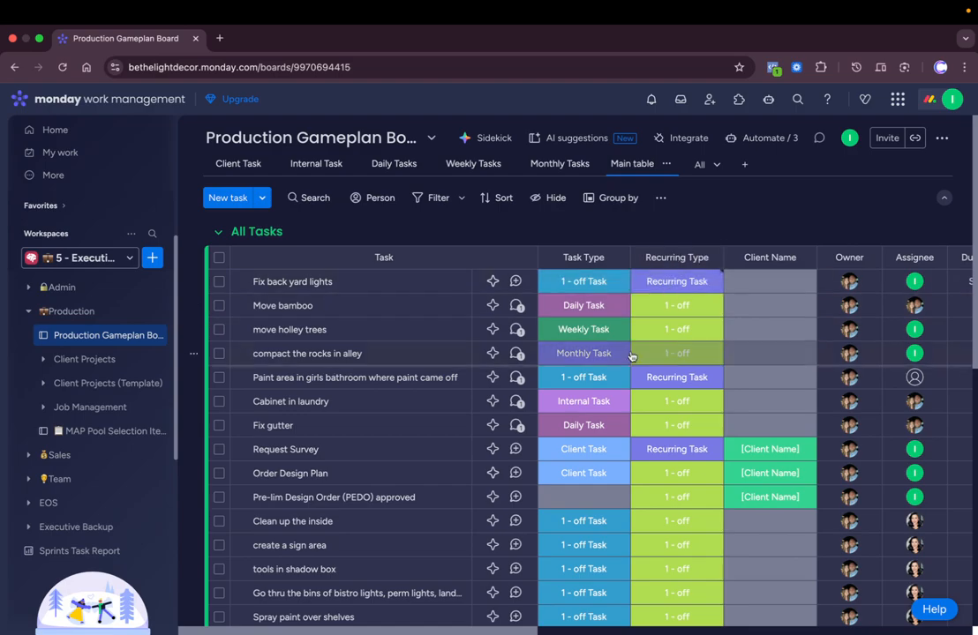
{"action": "left_click", "coordinate": [591, 285]}
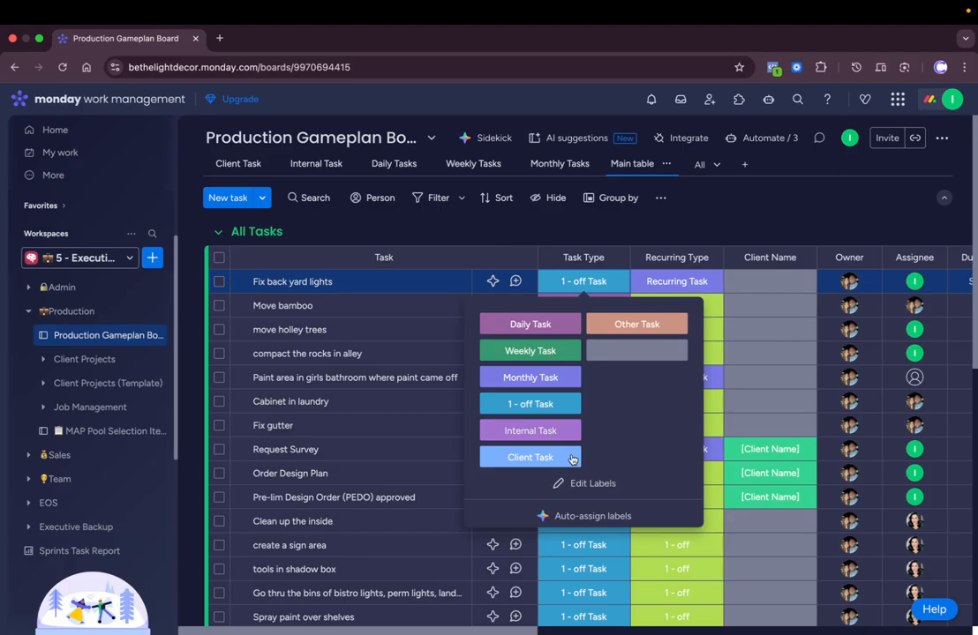
{"action": "left_click", "coordinate": [665, 231]}
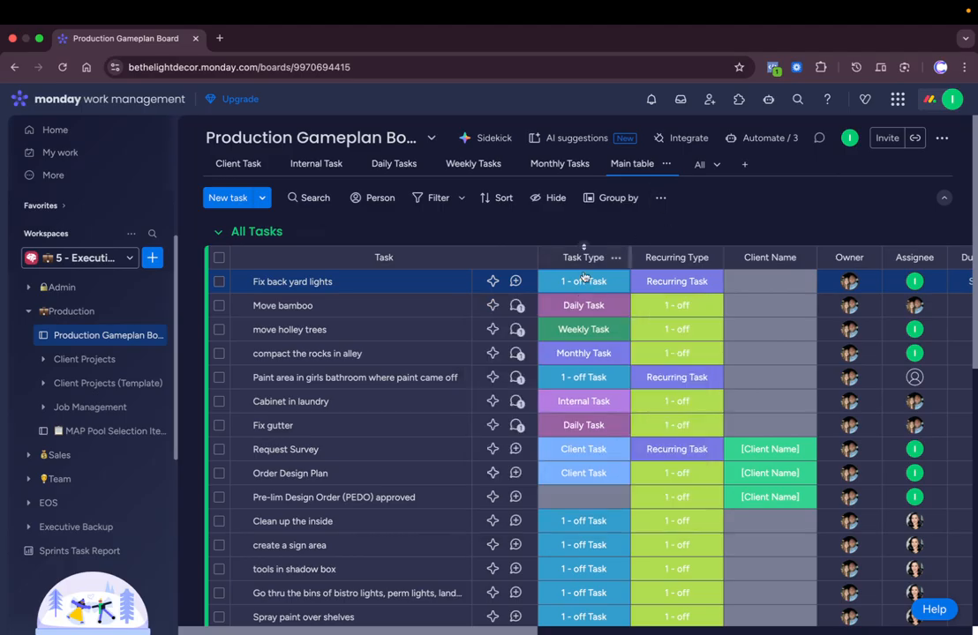
Review the Recurring Type label options for Fix back yard lights, and browse the board's views from Internal Task through 1 - off Tasks and Client Task.
{"action": "left_click", "coordinate": [675, 282]}
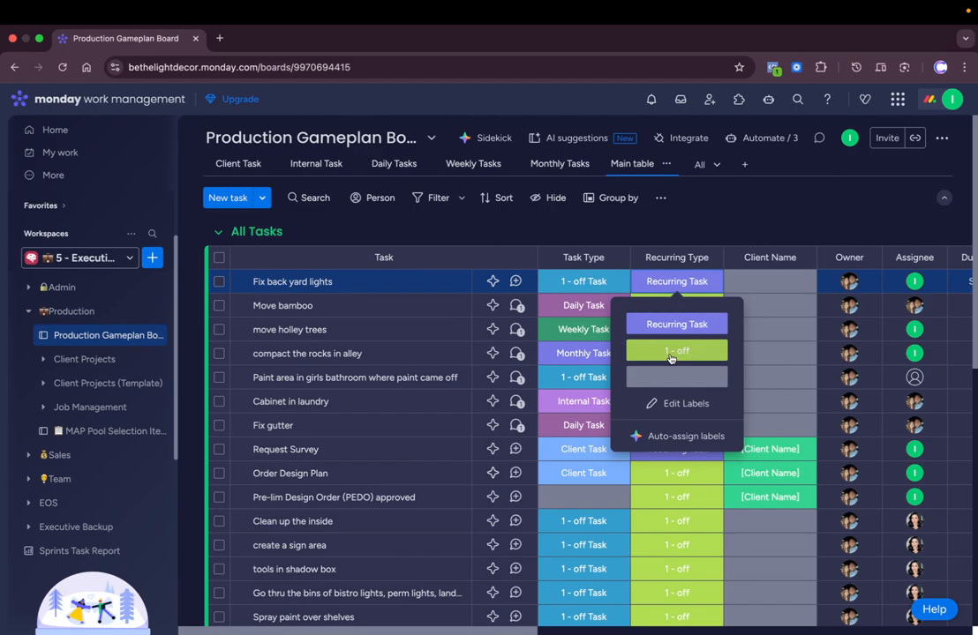
{"action": "left_click", "coordinate": [740, 221]}
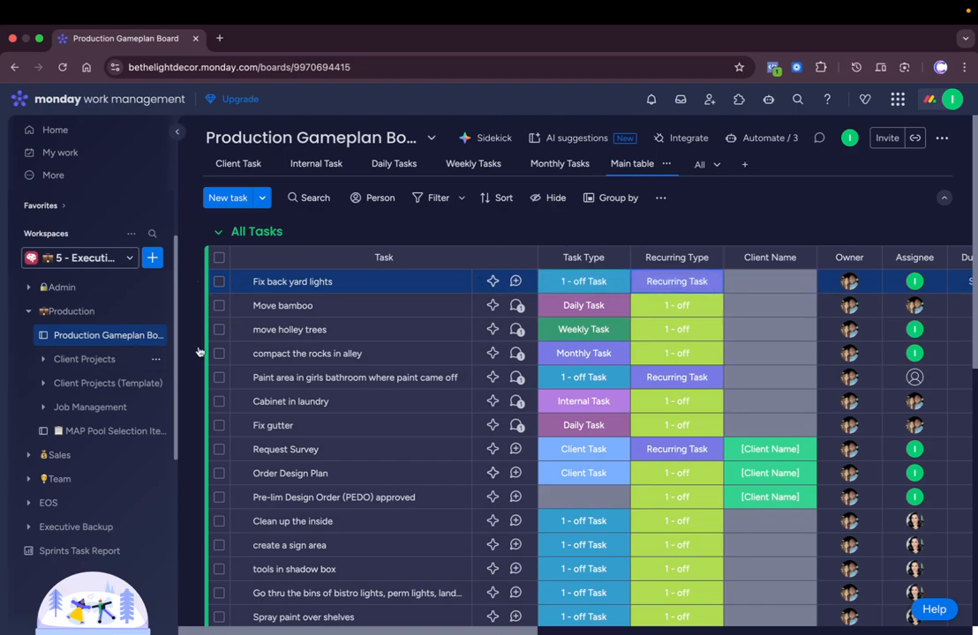
{"action": "left_click", "coordinate": [315, 168]}
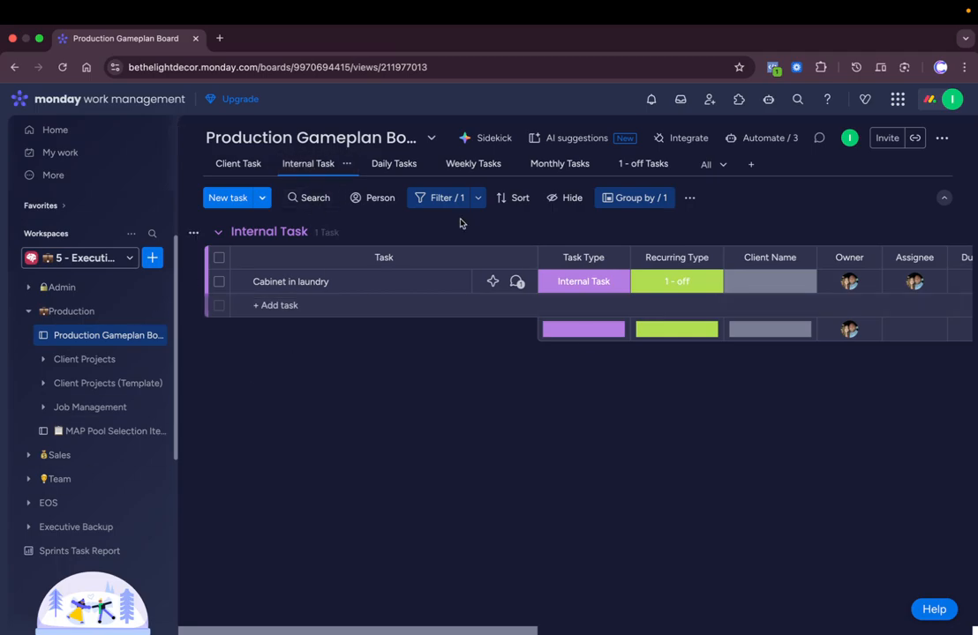
{"action": "left_click", "coordinate": [409, 166]}
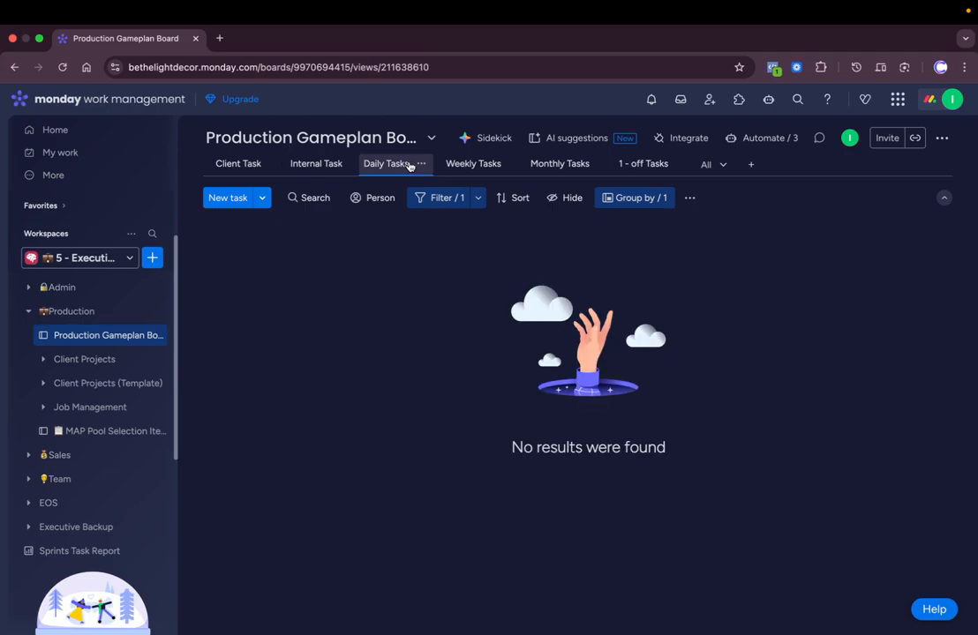
{"action": "left_click", "coordinate": [491, 164]}
{"action": "left_click", "coordinate": [574, 164]}
{"action": "left_click", "coordinate": [635, 164]}
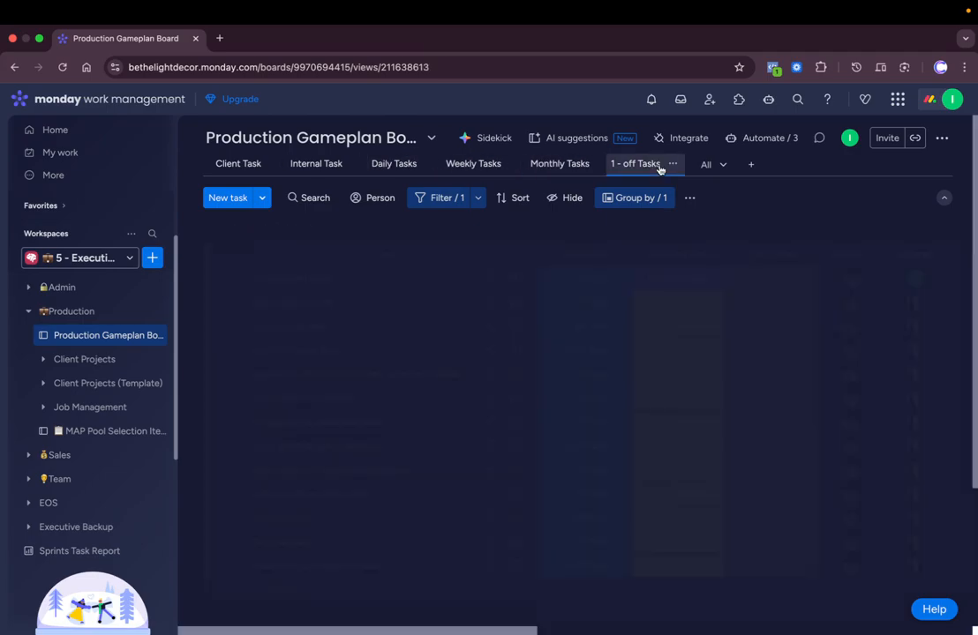
{"action": "left_click", "coordinate": [235, 163]}
Expand the Client Projects folder and open the Pool Construction Schedule board in the client's subfolder.
{"action": "left_click", "coordinate": [91, 361]}
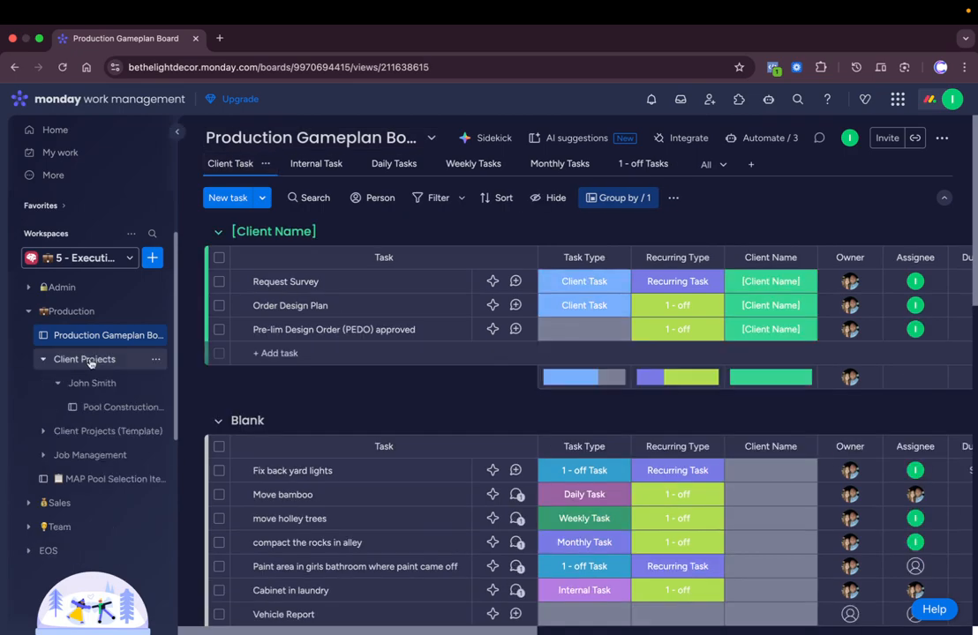
{"action": "left_click", "coordinate": [55, 384]}
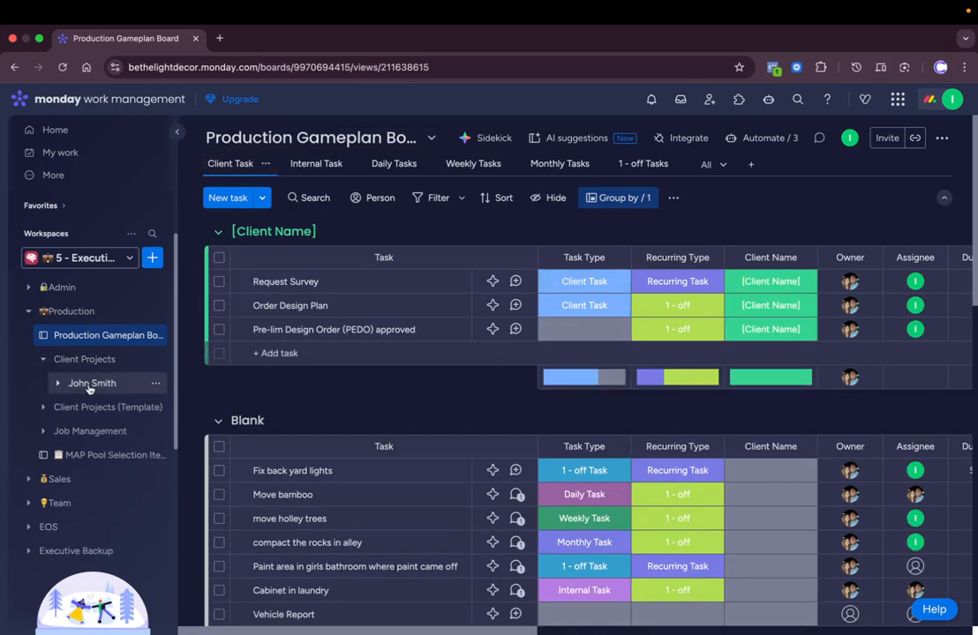
{"action": "left_click", "coordinate": [58, 385]}
{"action": "left_click", "coordinate": [93, 406]}
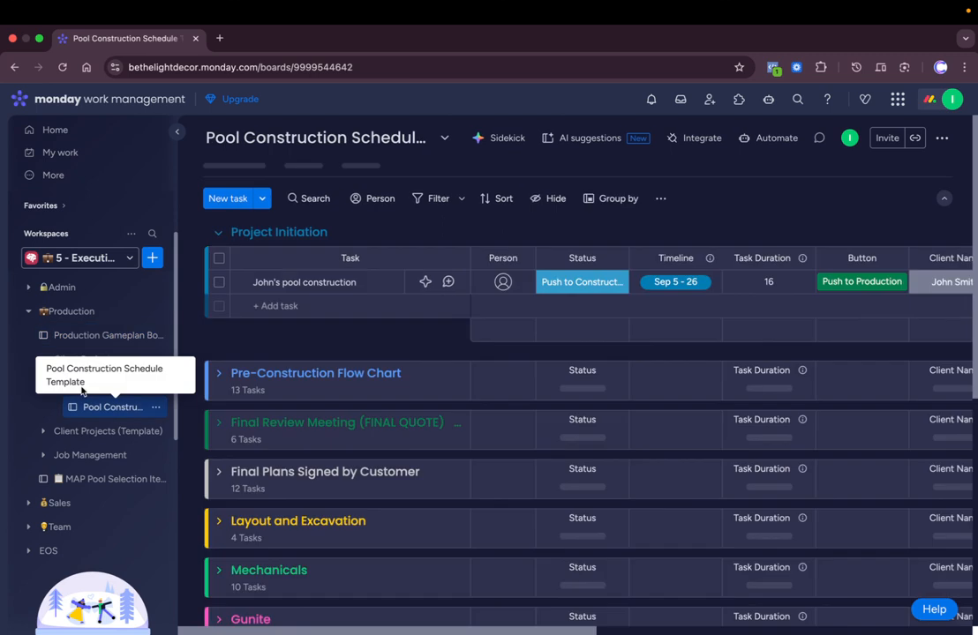
{"action": "left_click", "coordinate": [59, 385]}
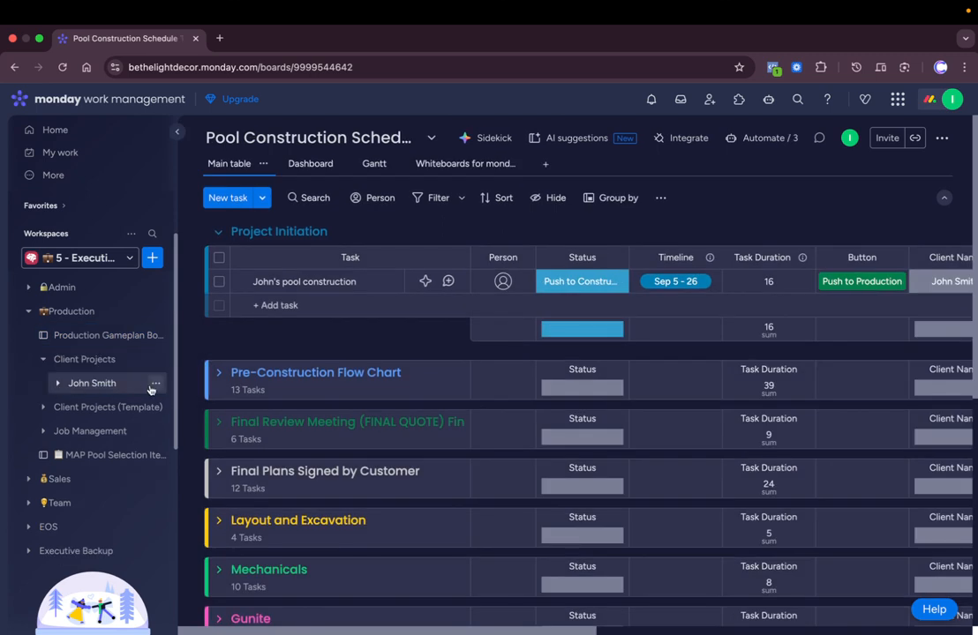
Leave only the Pre-Construction Flow Chart group expanded and review the Status label options of its Pre-lim Design Order (PEDO) task.
{"action": "left_click", "coordinate": [292, 373]}
{"action": "type", "text": "r"}
{"action": "left_click", "coordinate": [219, 233]}
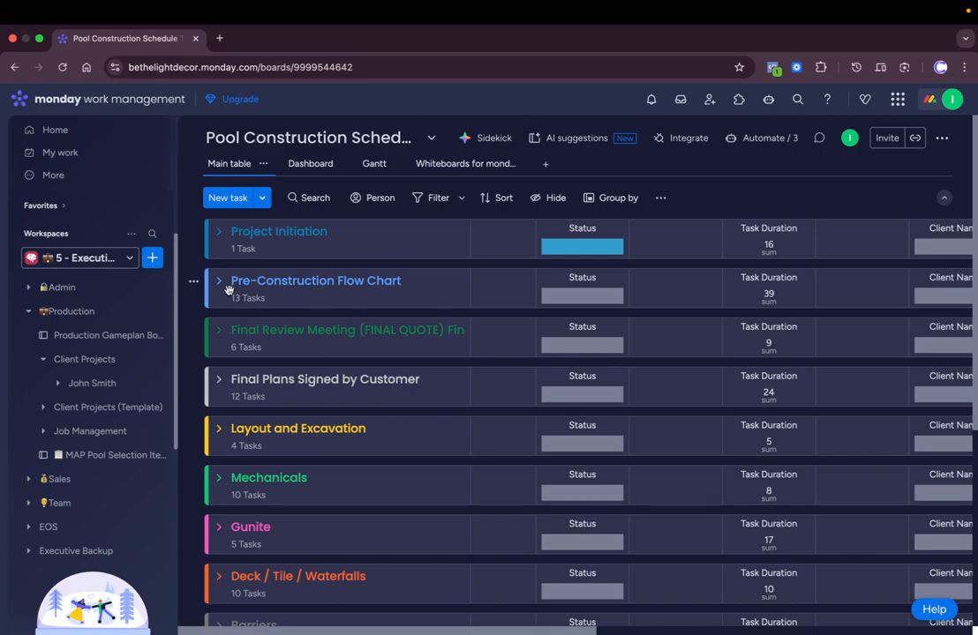
{"action": "left_click", "coordinate": [219, 281]}
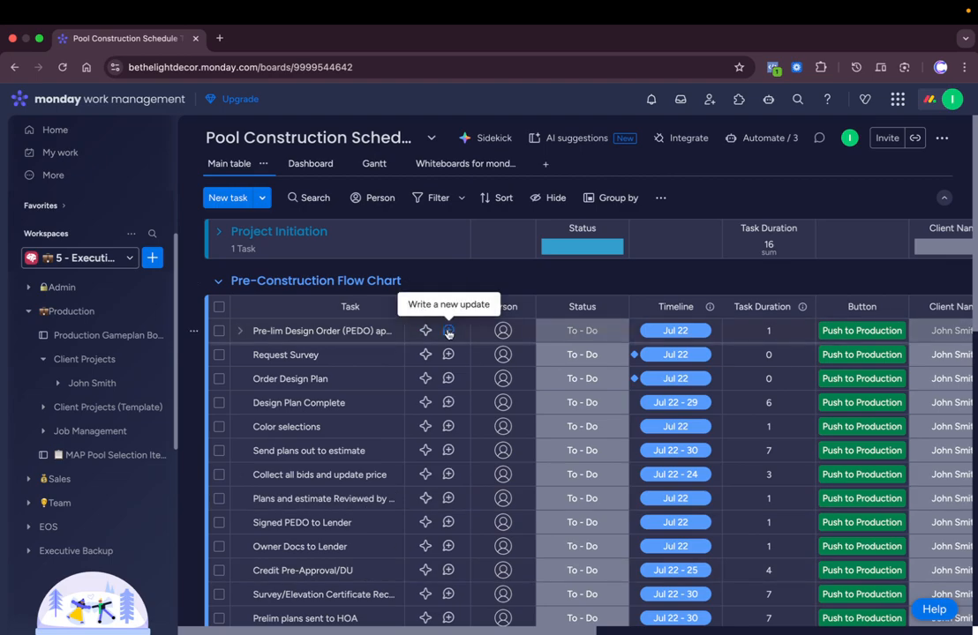
{"action": "left_click", "coordinate": [589, 331]}
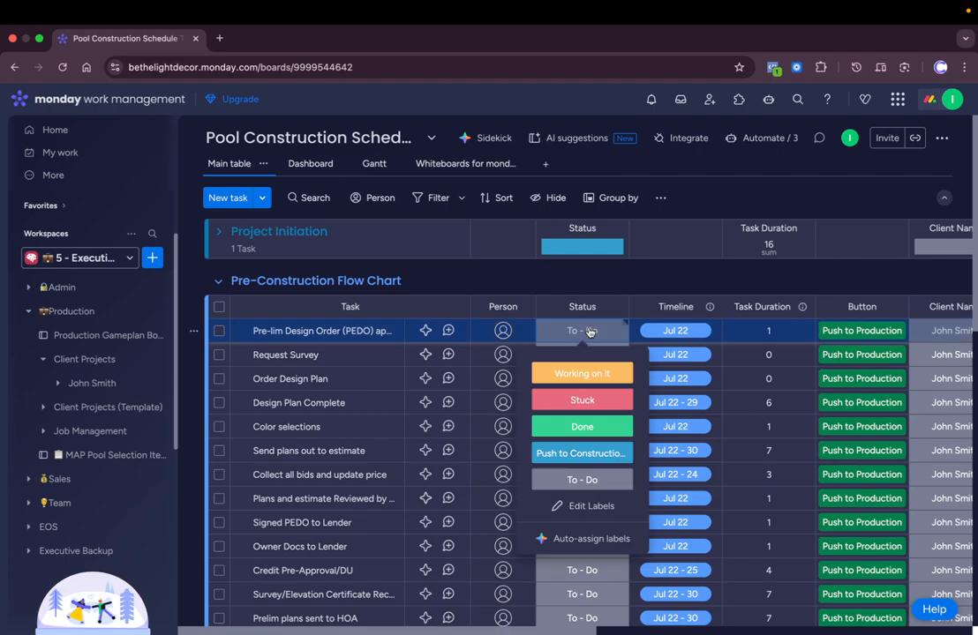
{"action": "left_click", "coordinate": [588, 331]}
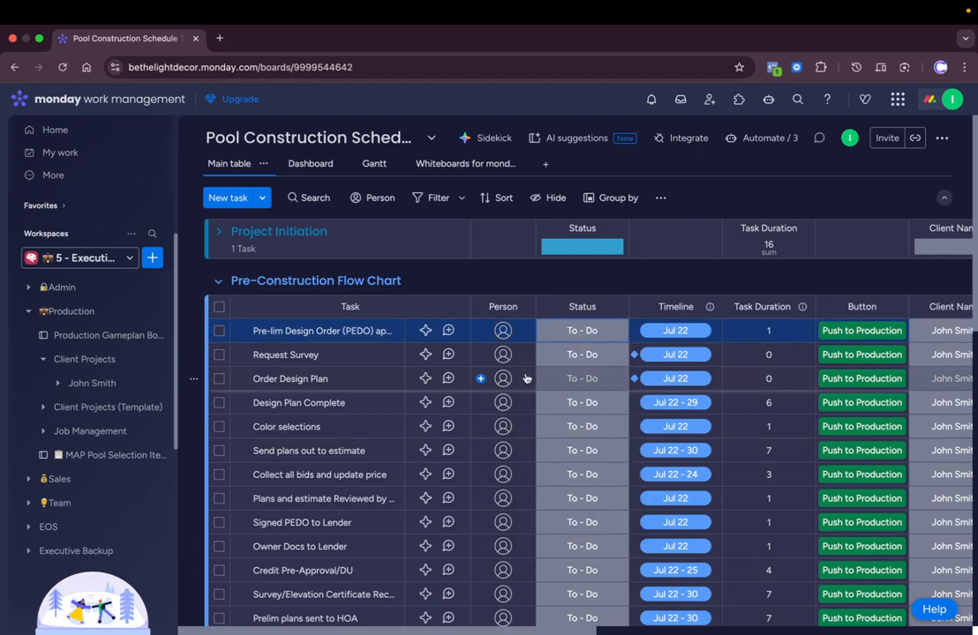
Examine the Pre-Construction Flow Chart columns from Timeline and Push to Production through Dependency, Inventory, Mirror, Production and Construction.
{"action": "scroll", "coordinate": [594, 349], "scroll_direction": "right", "scroll_amount": 3}
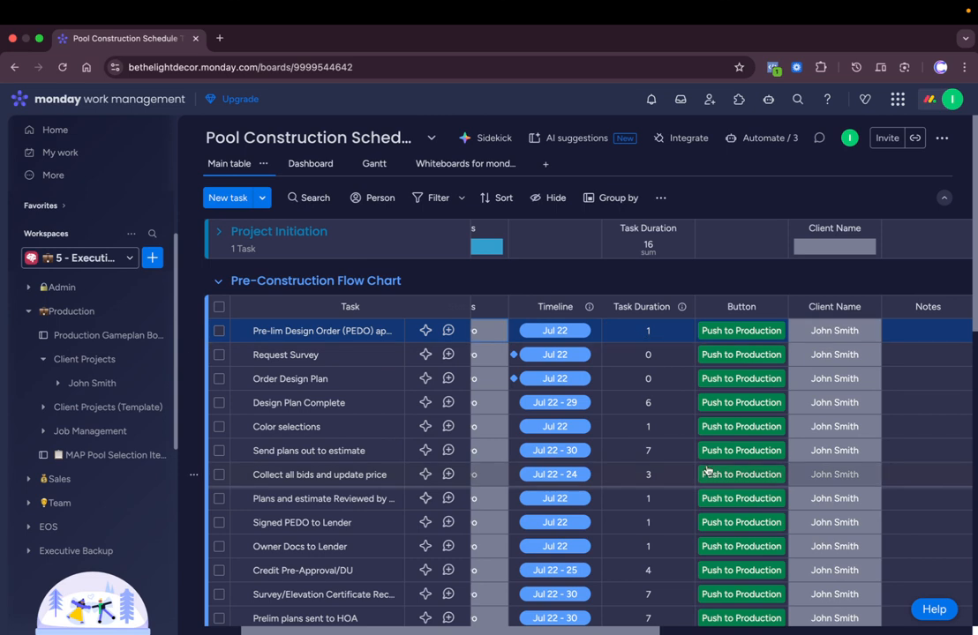
{"action": "scroll", "coordinate": [750, 431], "scroll_direction": "right", "scroll_amount": 2}
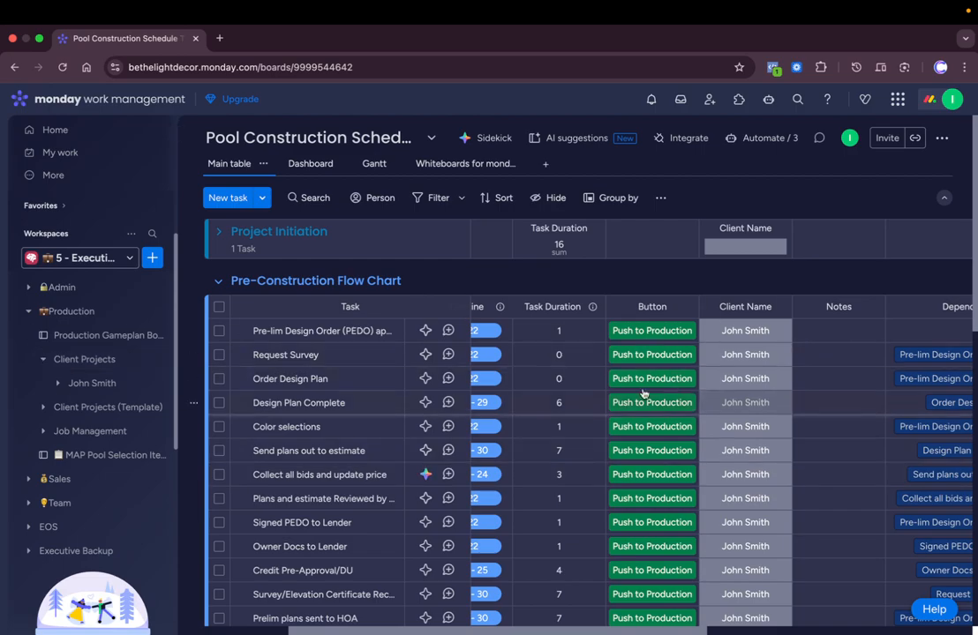
{"action": "scroll", "coordinate": [738, 454], "scroll_direction": "right", "scroll_amount": 2}
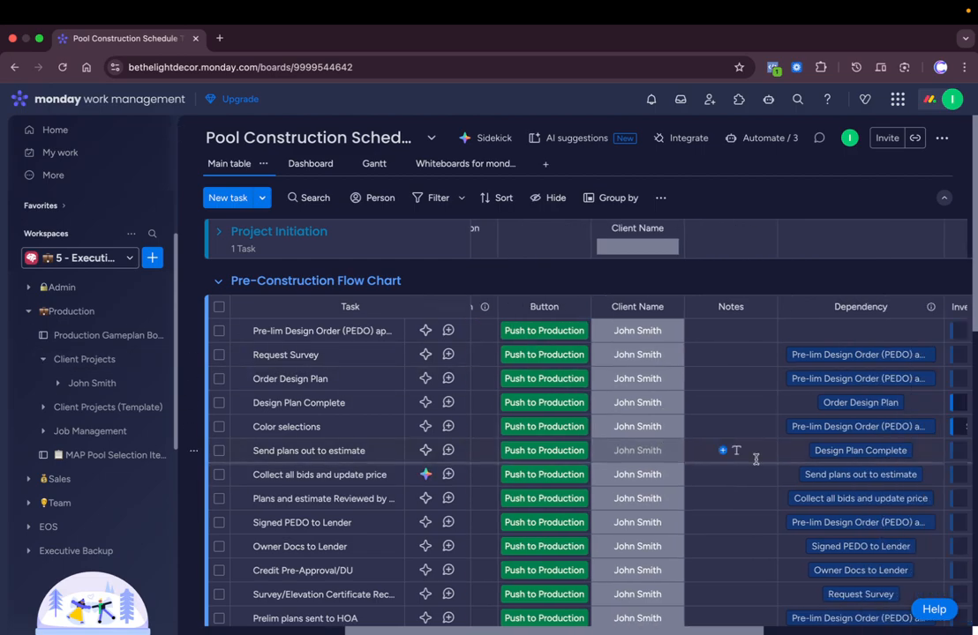
{"action": "scroll", "coordinate": [756, 458], "scroll_direction": "right", "scroll_amount": 4}
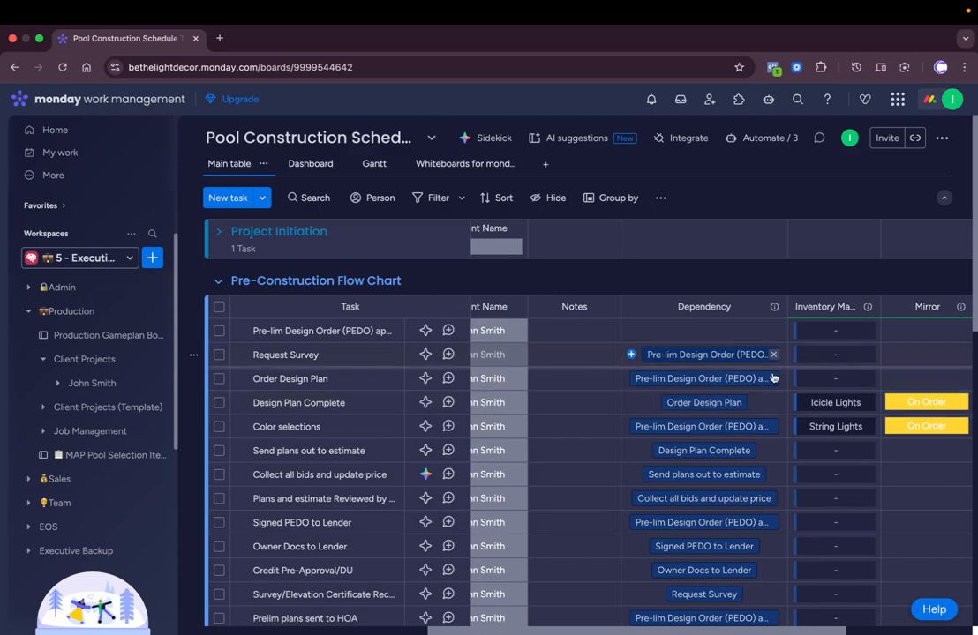
{"action": "scroll", "coordinate": [730, 544], "scroll_direction": "down", "scroll_amount": 2}
{"action": "scroll", "coordinate": [731, 539], "scroll_direction": "down", "scroll_amount": 3}
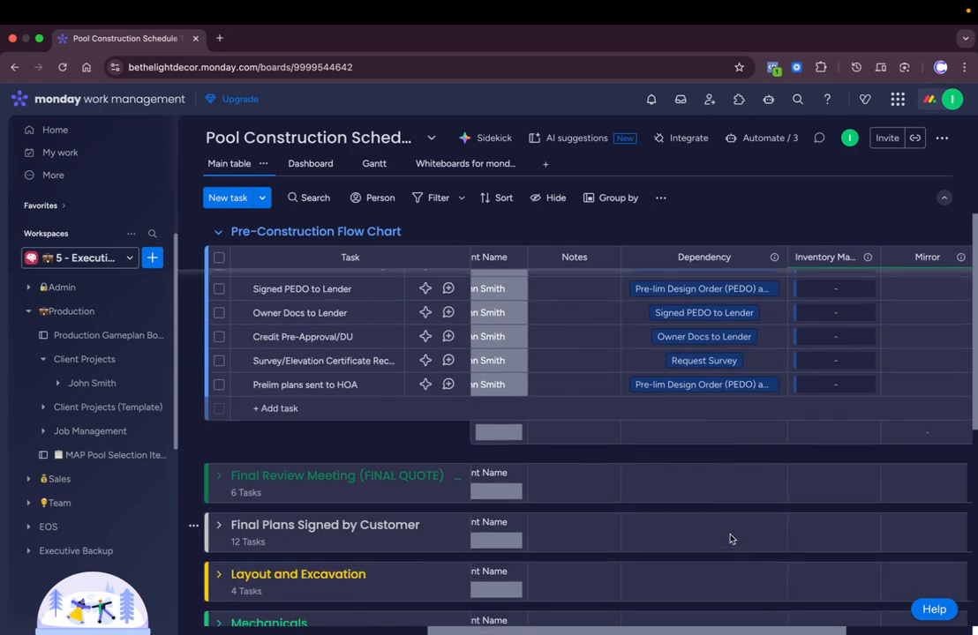
{"action": "scroll", "coordinate": [702, 524], "scroll_direction": "up", "scroll_amount": 5}
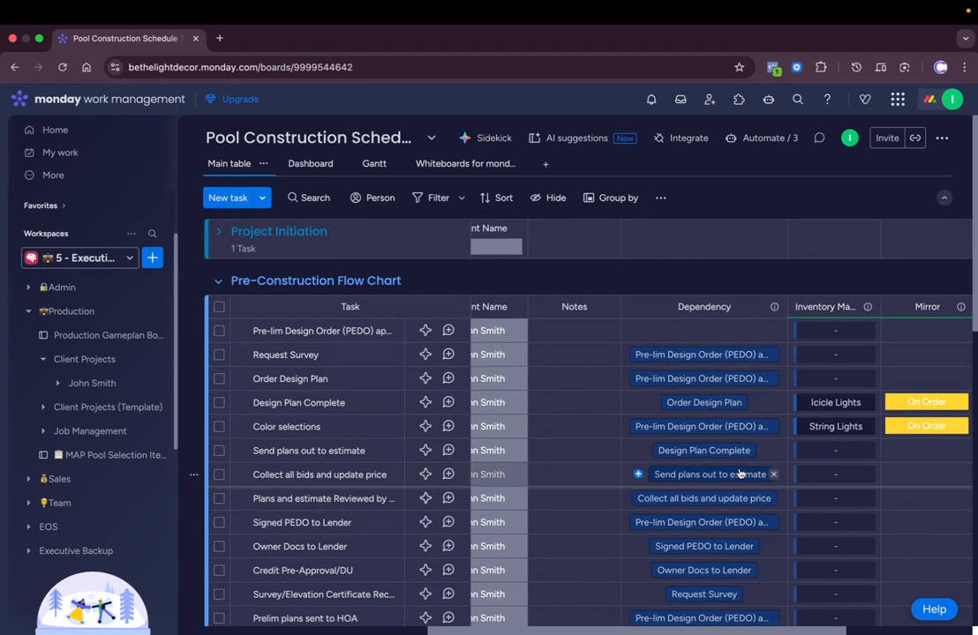
{"action": "scroll", "coordinate": [739, 471], "scroll_direction": "right", "scroll_amount": 3}
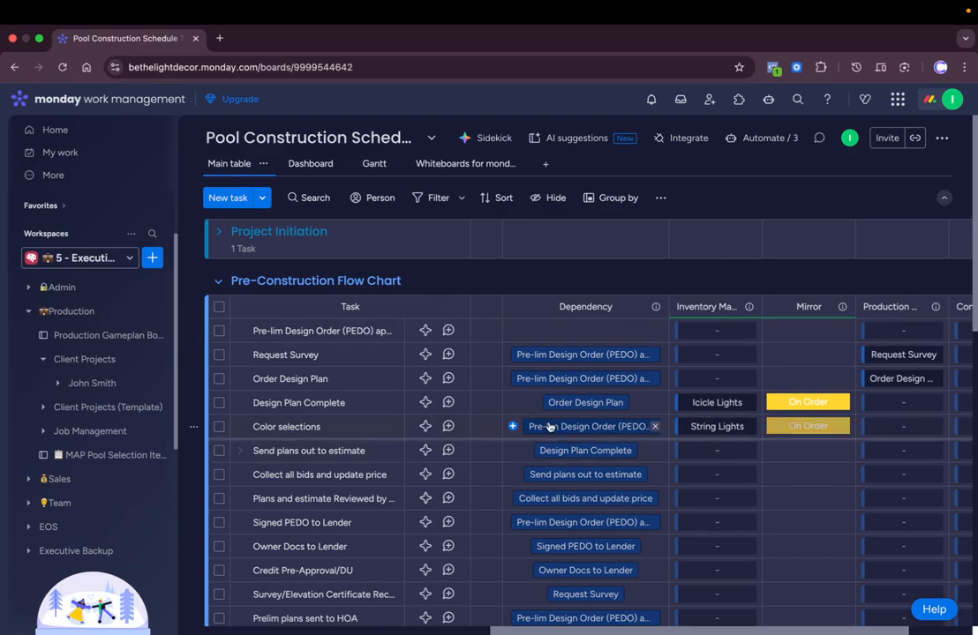
{"action": "scroll", "coordinate": [697, 432], "scroll_direction": "right", "scroll_amount": 1}
{"action": "scroll", "coordinate": [711, 439], "scroll_direction": "right", "scroll_amount": 2}
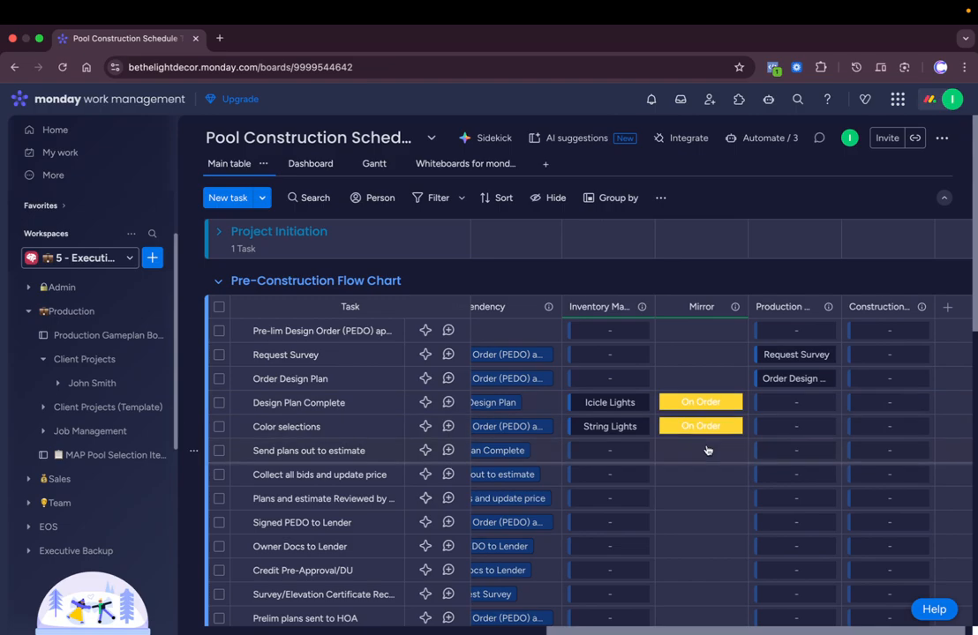
{"action": "scroll", "coordinate": [707, 449], "scroll_direction": "right", "scroll_amount": 1}
{"action": "scroll", "coordinate": [627, 428], "scroll_direction": "left", "scroll_amount": 1}
{"action": "scroll", "coordinate": [628, 427], "scroll_direction": "left", "scroll_amount": 5}
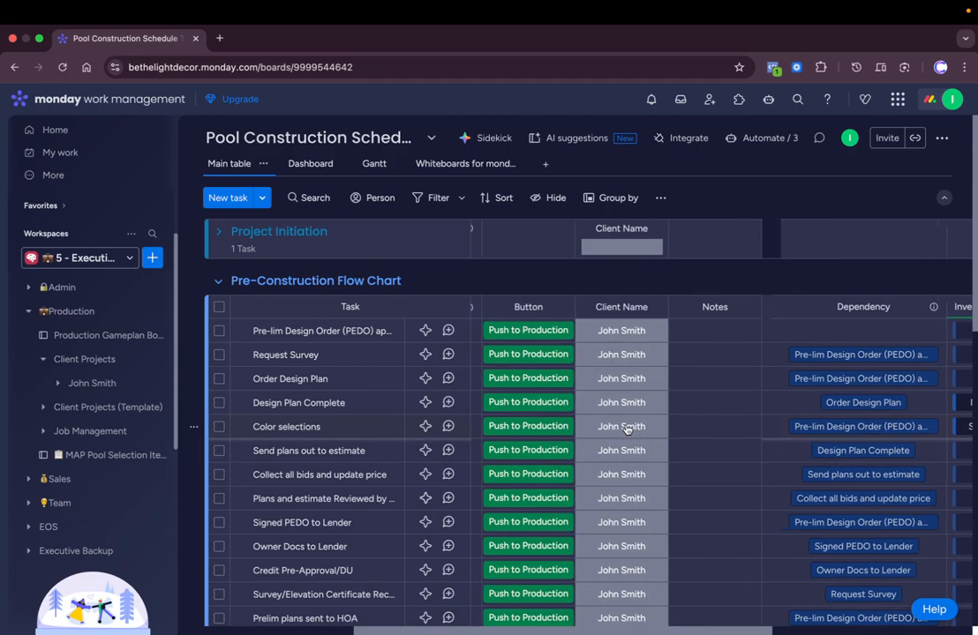
Review the pool construction board's Dashboard, Gantt and Whiteboards views, dismissing the app plan notice and returning to the Dashboard.
{"action": "left_click", "coordinate": [95, 383]}
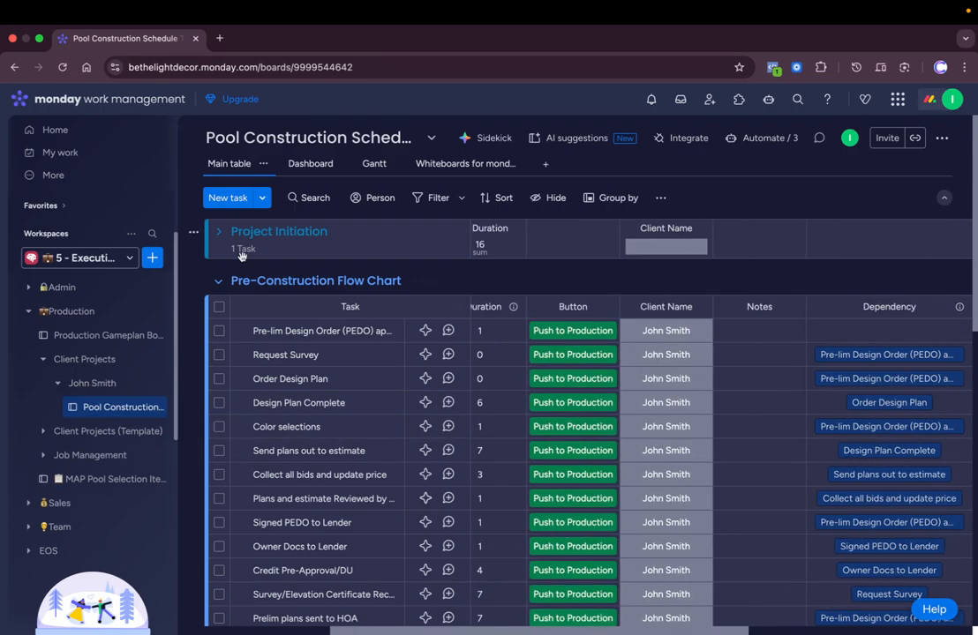
{"action": "left_click", "coordinate": [297, 161]}
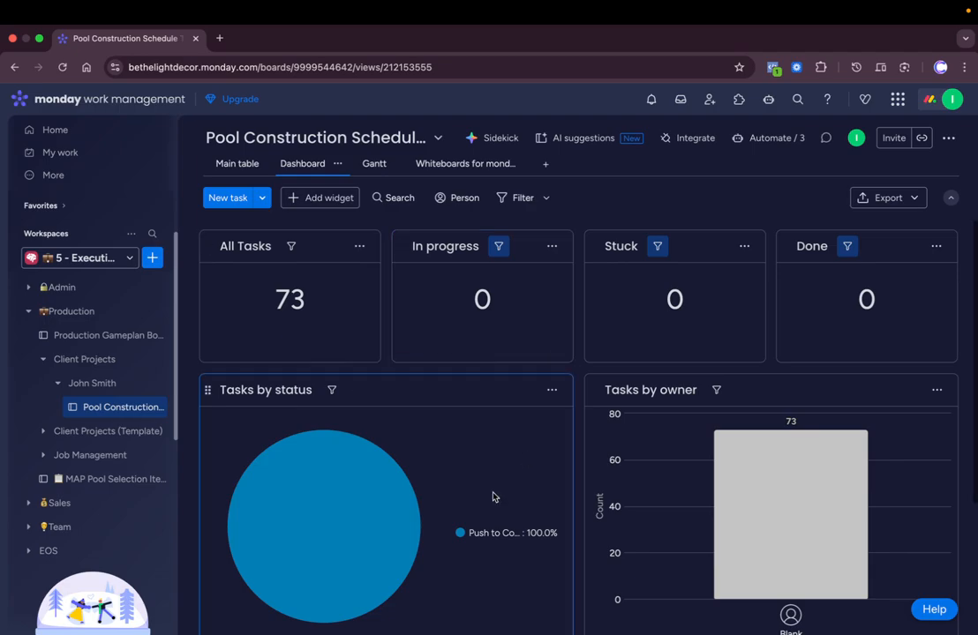
{"action": "scroll", "coordinate": [493, 496], "scroll_direction": "down", "scroll_amount": 3}
{"action": "scroll", "coordinate": [494, 497], "scroll_direction": "up", "scroll_amount": 3}
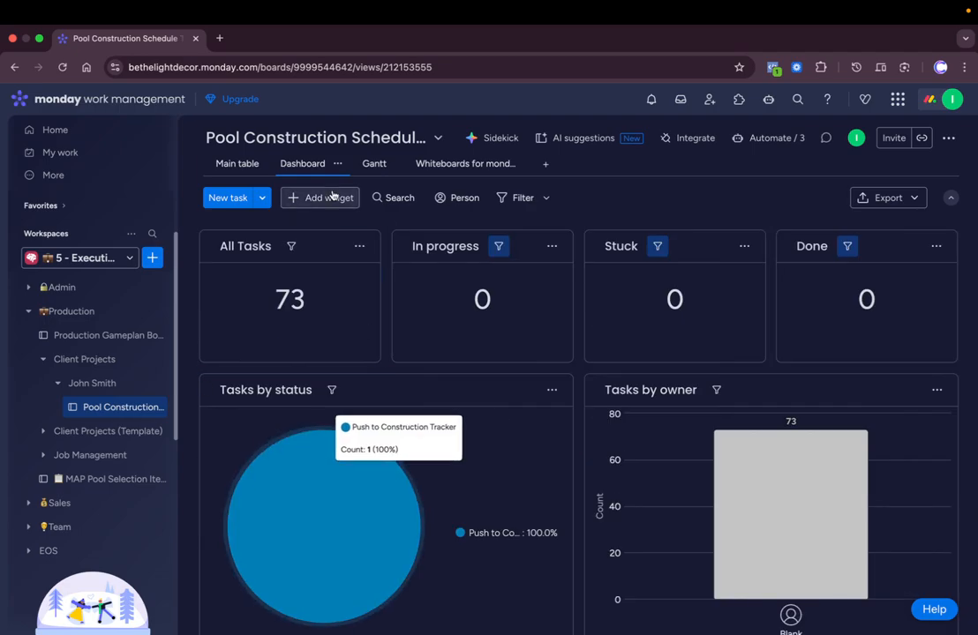
{"action": "left_click", "coordinate": [369, 165]}
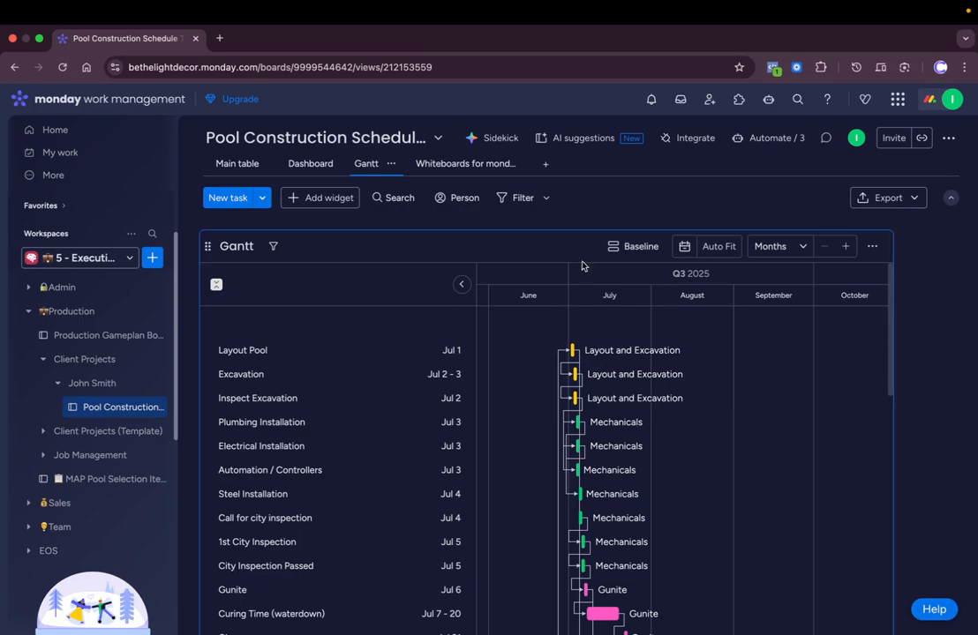
{"action": "left_click", "coordinate": [461, 163]}
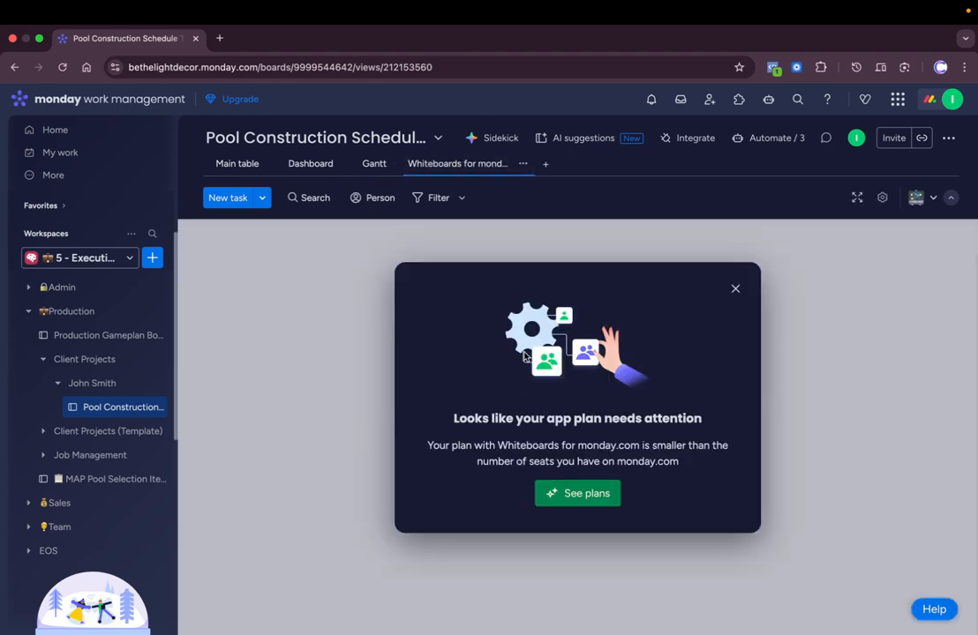
{"action": "left_click", "coordinate": [737, 291]}
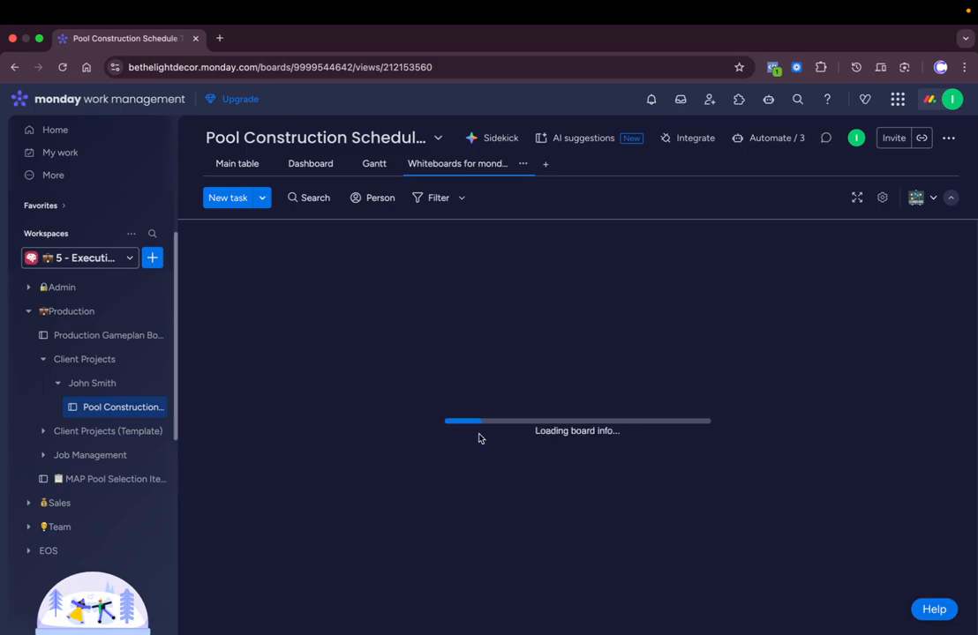
{"action": "left_click", "coordinate": [284, 171]}
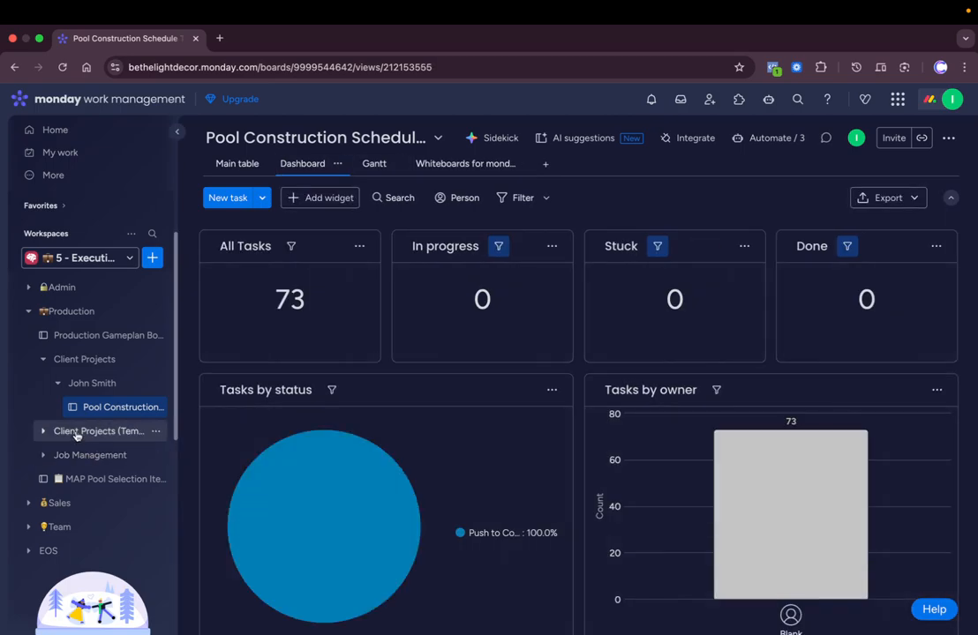
Expand the Client Projects (Template) folder and open its Pool Construction Schedule board and the Task Template board.
{"action": "left_click", "coordinate": [42, 431]}
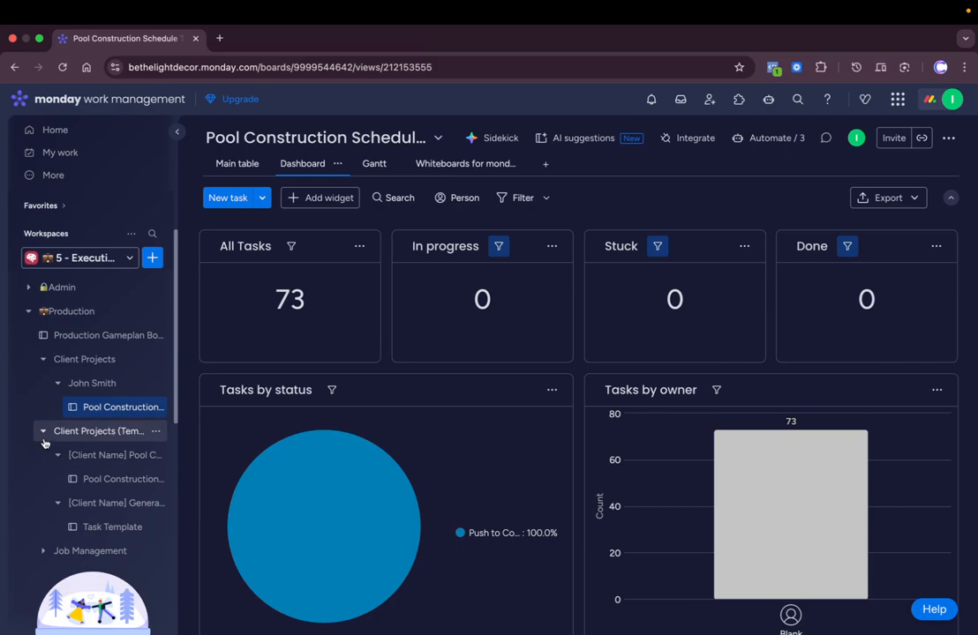
{"action": "left_click", "coordinate": [42, 431]}
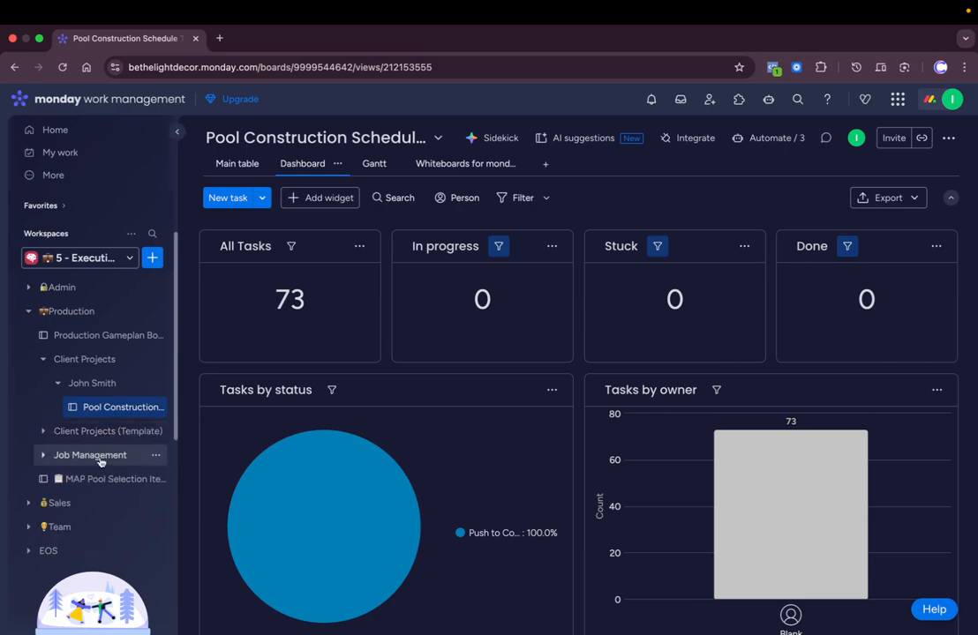
{"action": "left_click", "coordinate": [43, 430]}
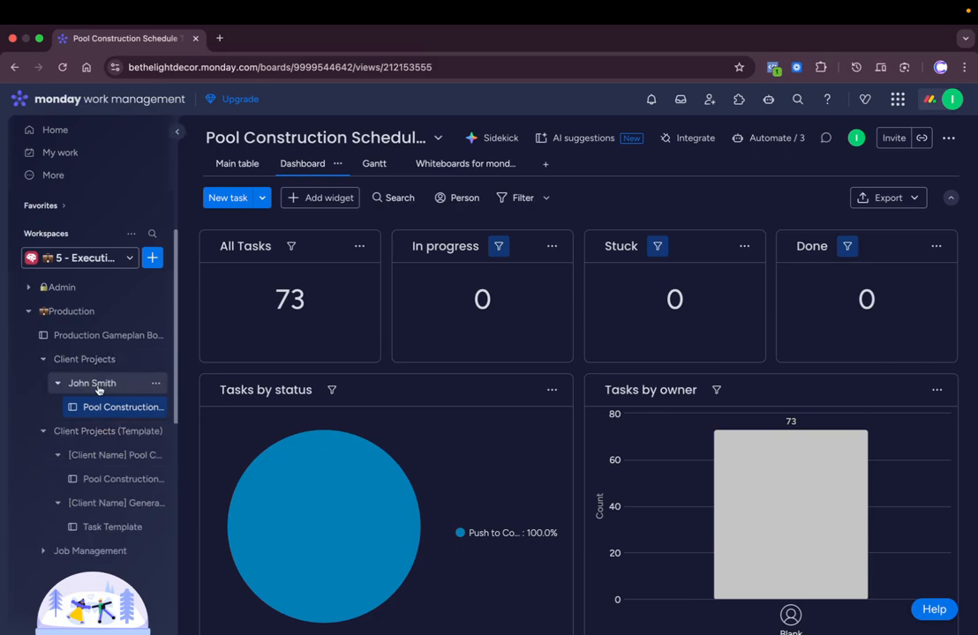
{"action": "scroll", "coordinate": [104, 484], "scroll_direction": "down", "scroll_amount": 4}
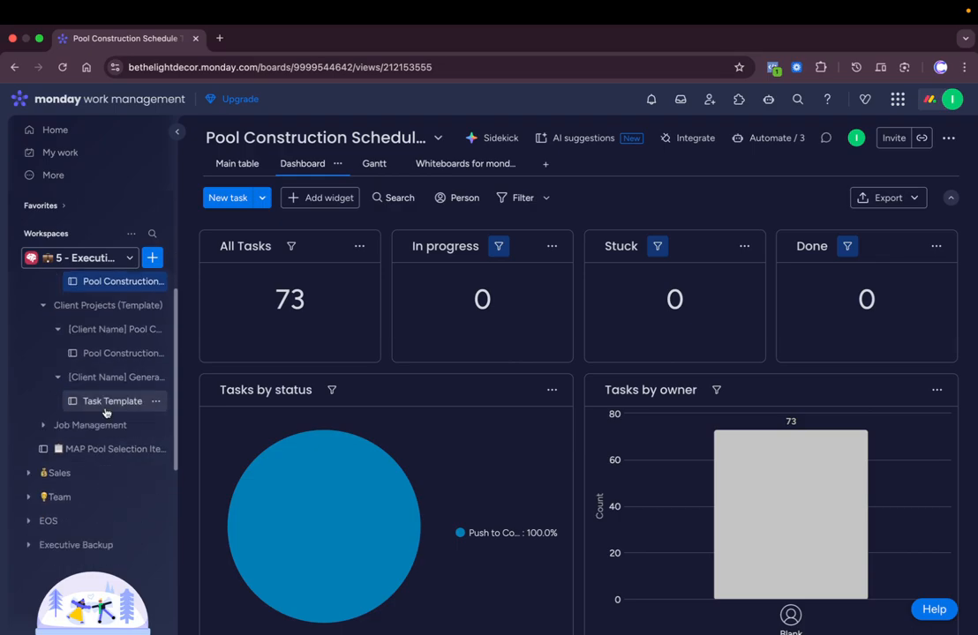
{"action": "left_click", "coordinate": [116, 357]}
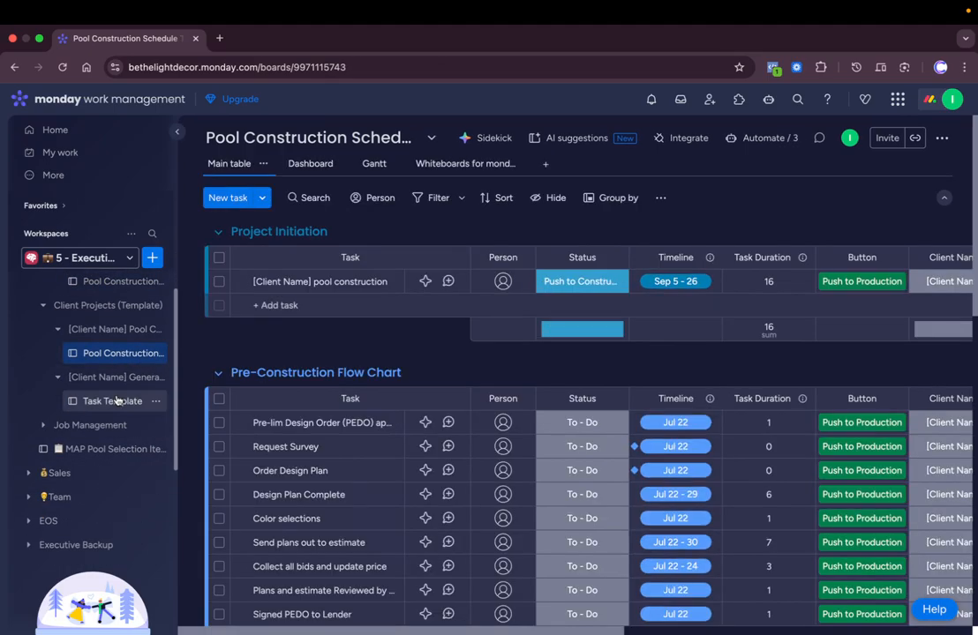
{"action": "left_click", "coordinate": [116, 400]}
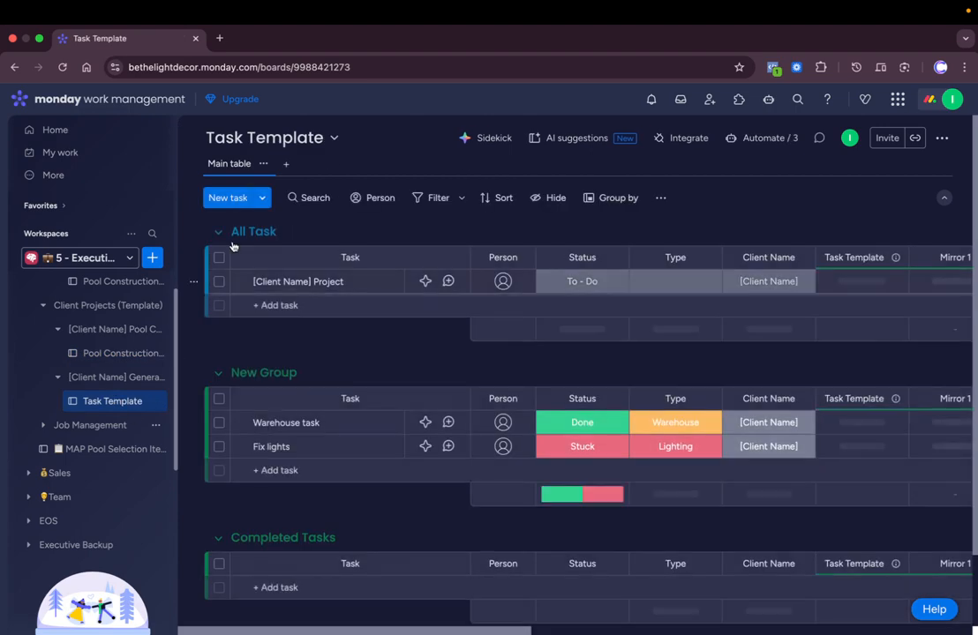
Collapse Client Projects (Template), expand Job Management and review the Construction Tracker board's columns from Status through the vendor link.
{"action": "left_click", "coordinate": [42, 305]}
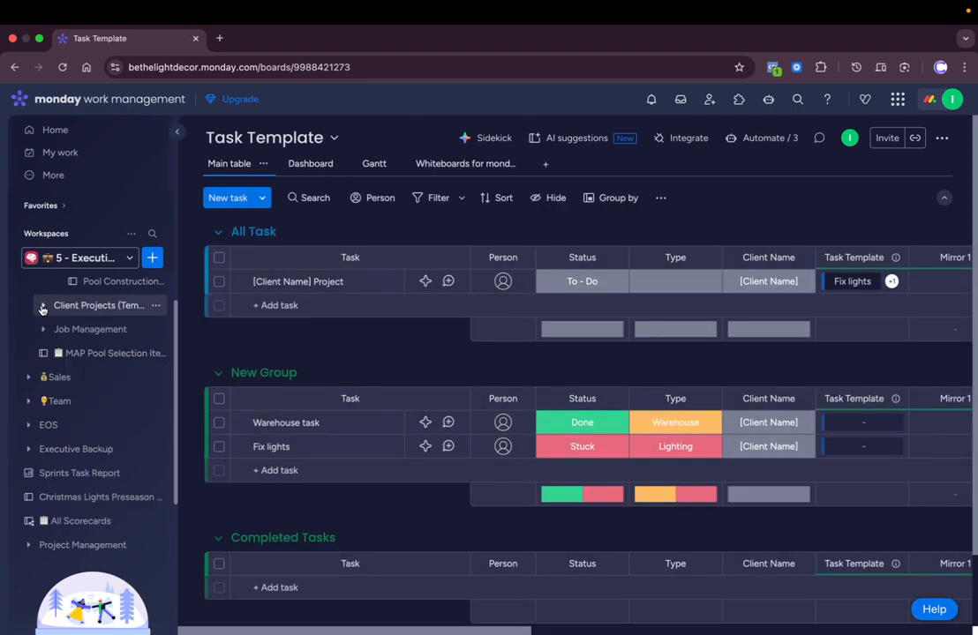
{"action": "left_click", "coordinate": [42, 329]}
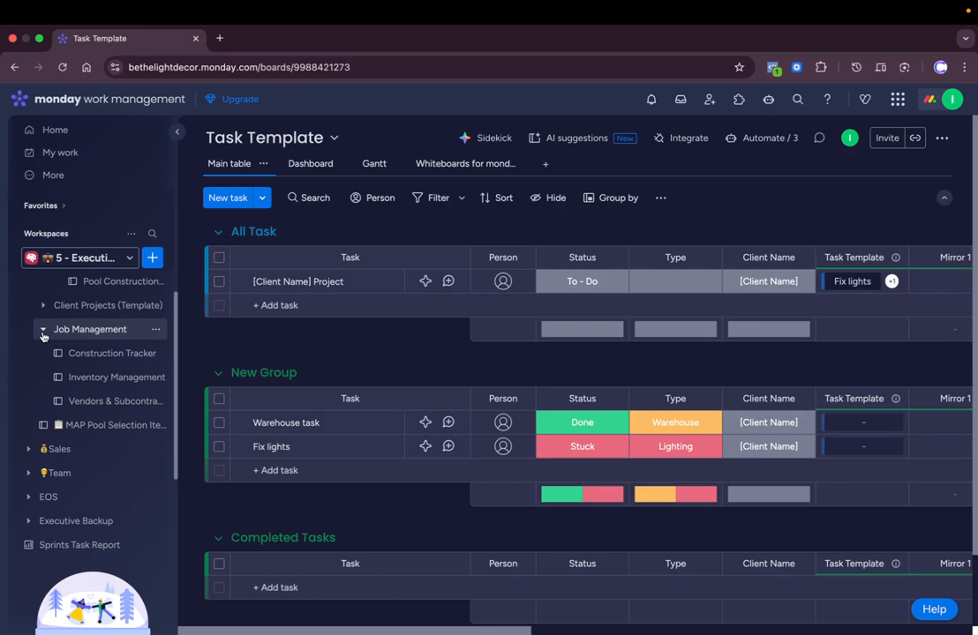
{"action": "left_click", "coordinate": [84, 352]}
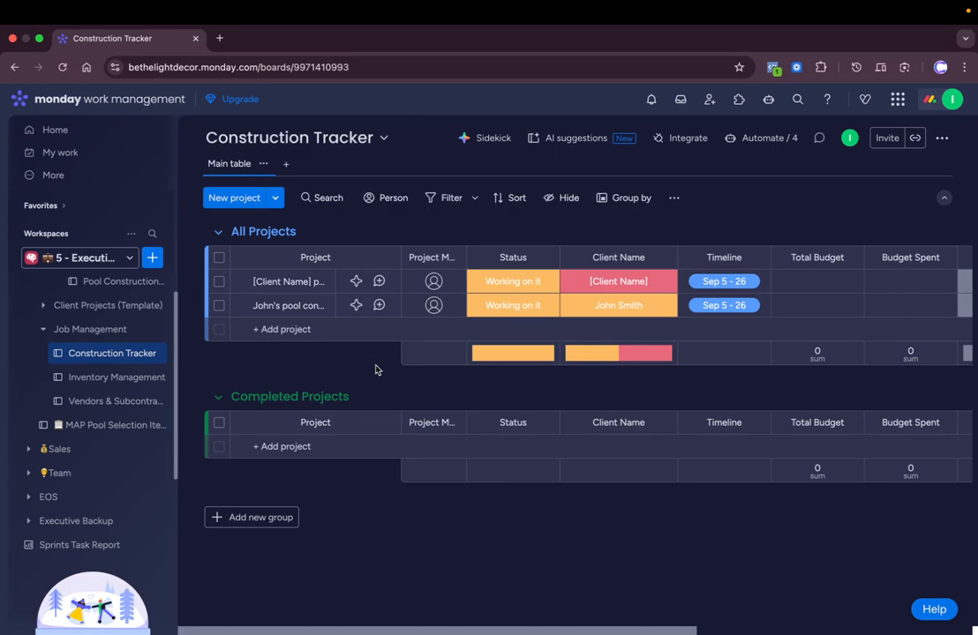
{"action": "scroll", "coordinate": [722, 305], "scroll_direction": "right", "scroll_amount": 5}
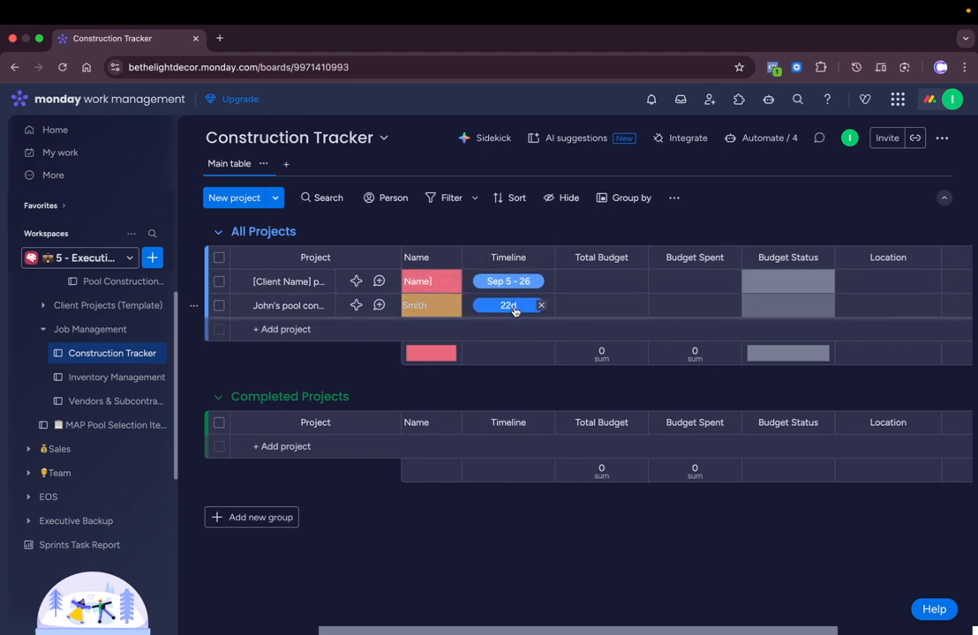
{"action": "scroll", "coordinate": [666, 316], "scroll_direction": "right", "scroll_amount": 4}
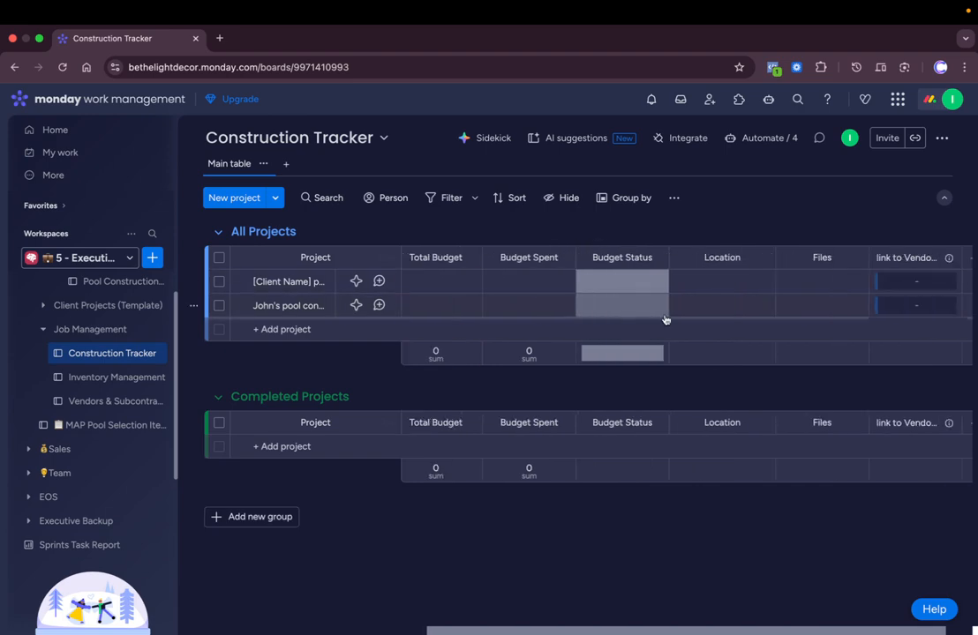
{"action": "scroll", "coordinate": [665, 319], "scroll_direction": "right", "scroll_amount": 1}
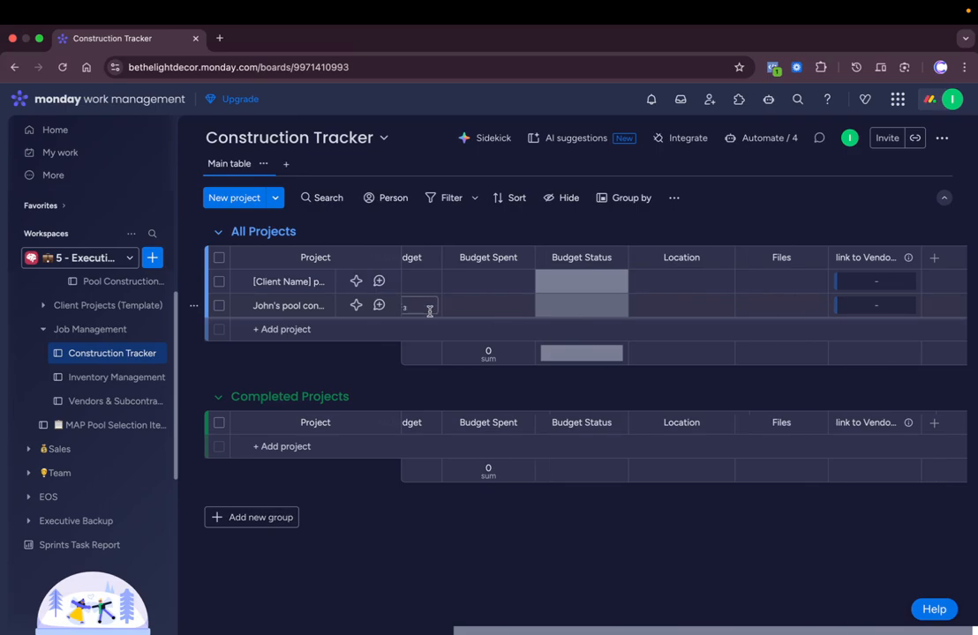
{"action": "scroll", "coordinate": [430, 307], "scroll_direction": "left", "scroll_amount": 5}
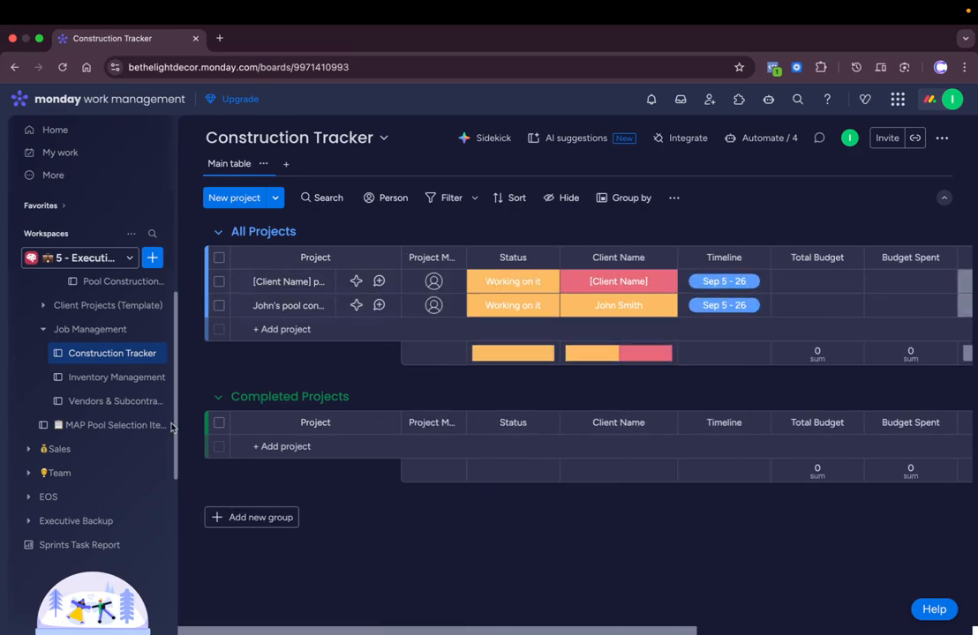
Open the Inventory Management board and review its items grouped in the By Category view.
{"action": "left_click", "coordinate": [108, 378]}
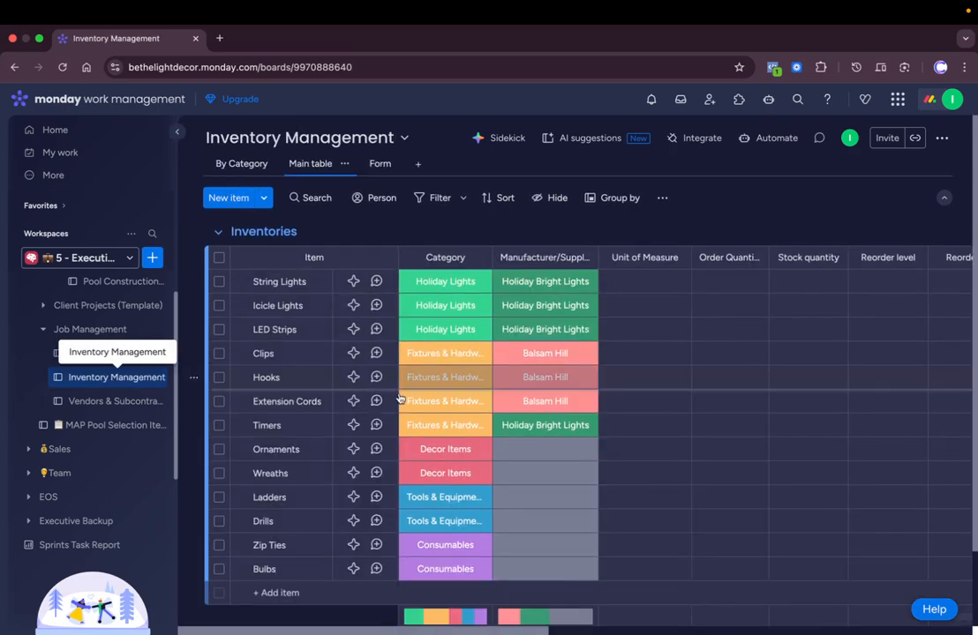
{"action": "left_click", "coordinate": [252, 167]}
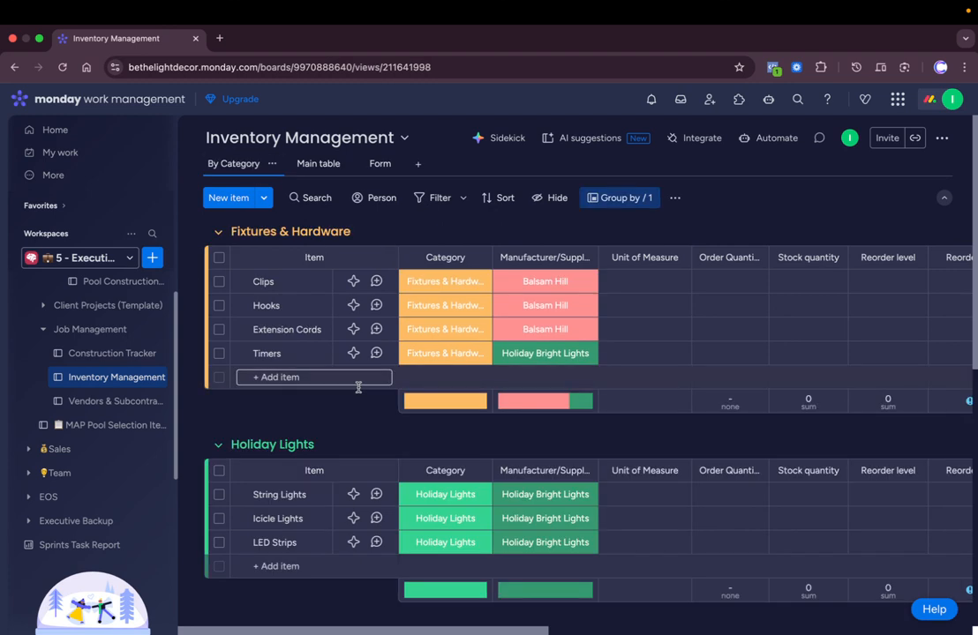
{"action": "scroll", "coordinate": [359, 384], "scroll_direction": "down", "scroll_amount": 5}
{"action": "scroll", "coordinate": [359, 384], "scroll_direction": "down", "scroll_amount": 2}
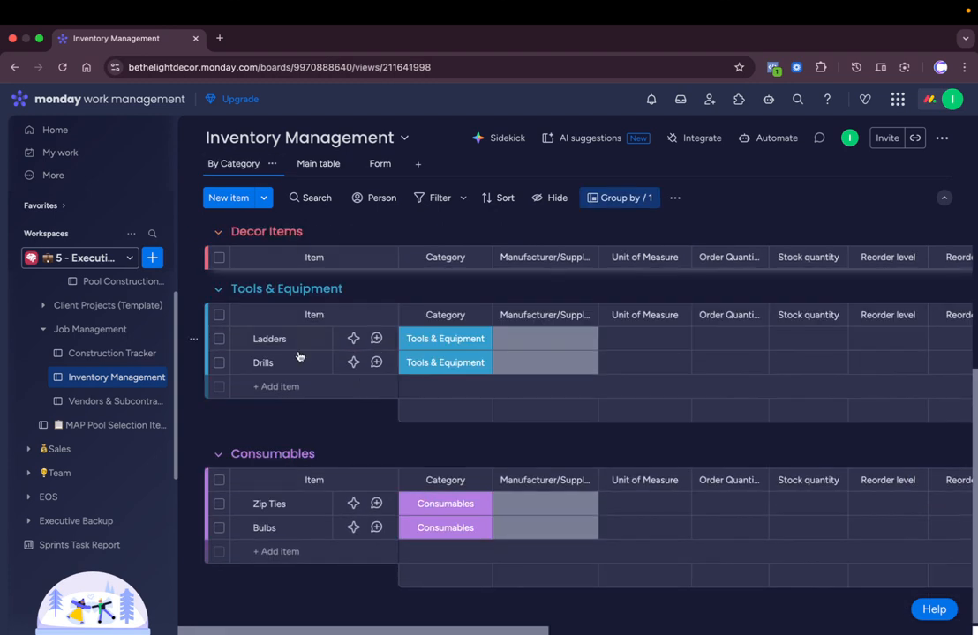
Examine the Inventory Management main table's columns from Category and stock quantities through Last Updated and Email.
{"action": "left_click", "coordinate": [315, 165]}
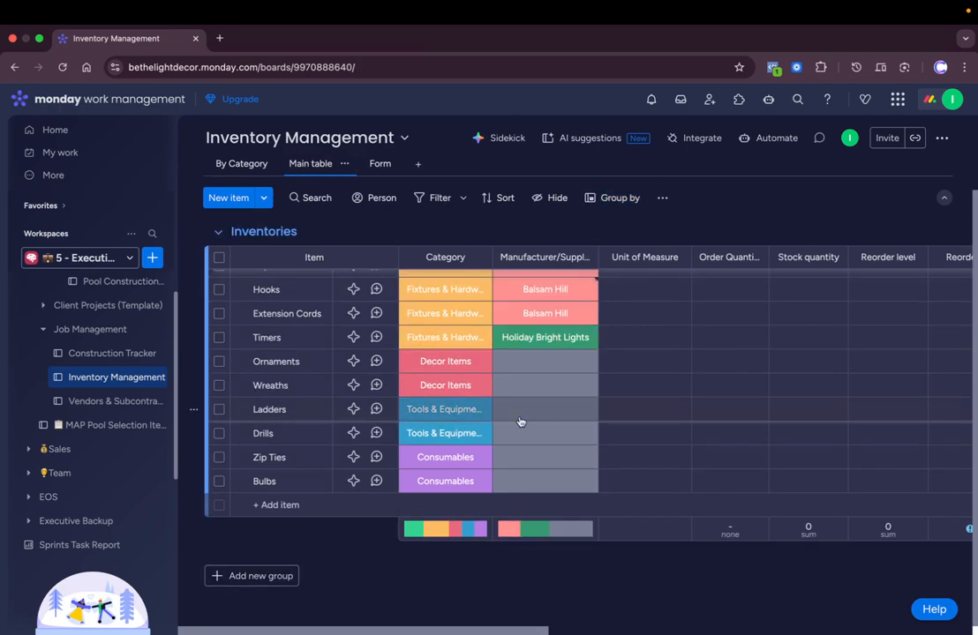
{"action": "scroll", "coordinate": [683, 334], "scroll_direction": "right", "scroll_amount": 3}
{"action": "scroll", "coordinate": [682, 334], "scroll_direction": "right", "scroll_amount": 3}
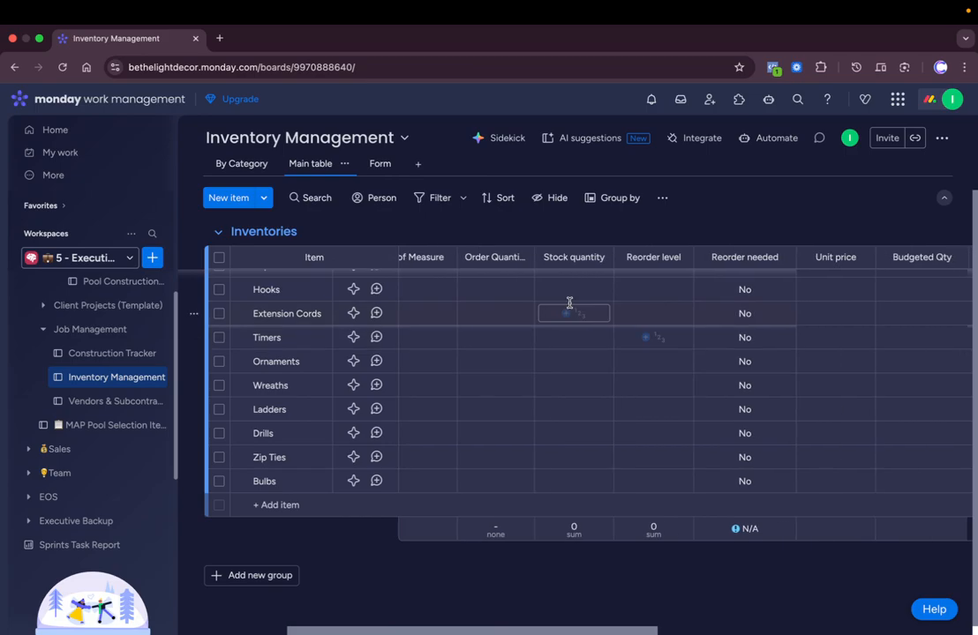
{"action": "scroll", "coordinate": [766, 390], "scroll_direction": "right", "scroll_amount": 3}
{"action": "scroll", "coordinate": [706, 370], "scroll_direction": "right", "scroll_amount": 3}
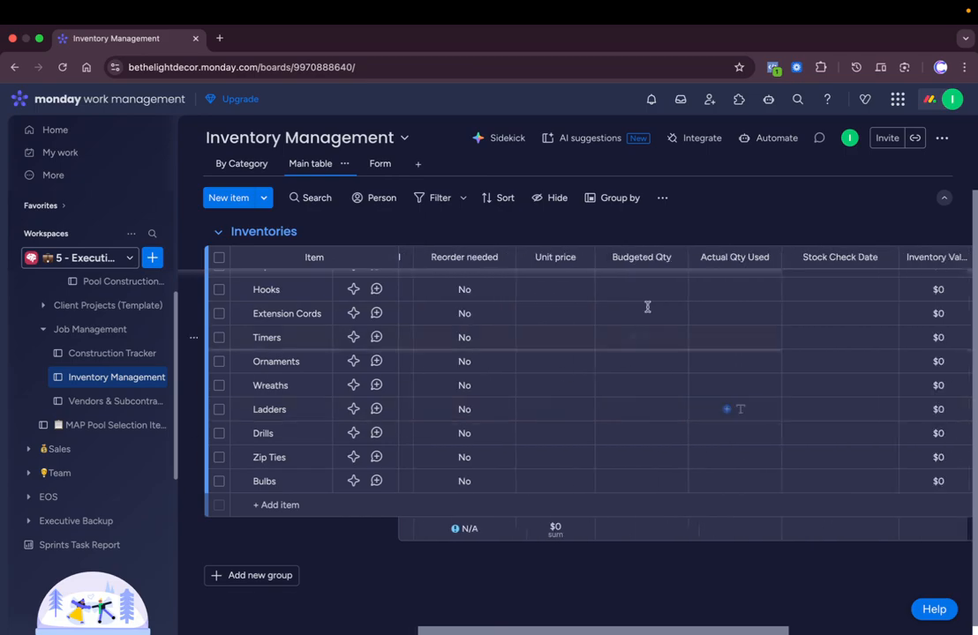
{"action": "scroll", "coordinate": [805, 329], "scroll_direction": "right", "scroll_amount": 6}
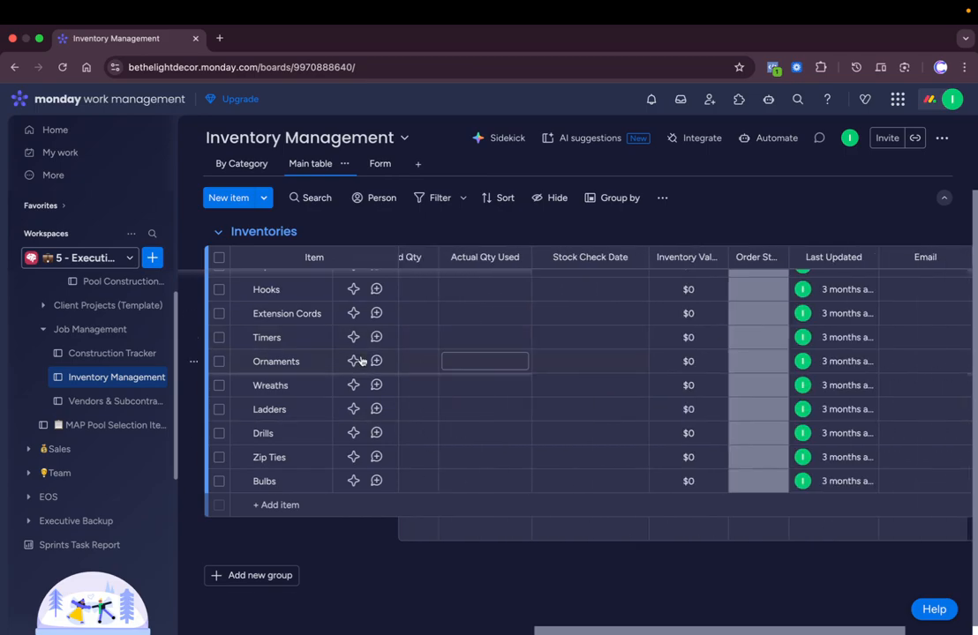
Open the Vendors & Subcontractors board and review its columns from Type and Rating through Insurance Info and the construction link.
{"action": "left_click", "coordinate": [112, 408]}
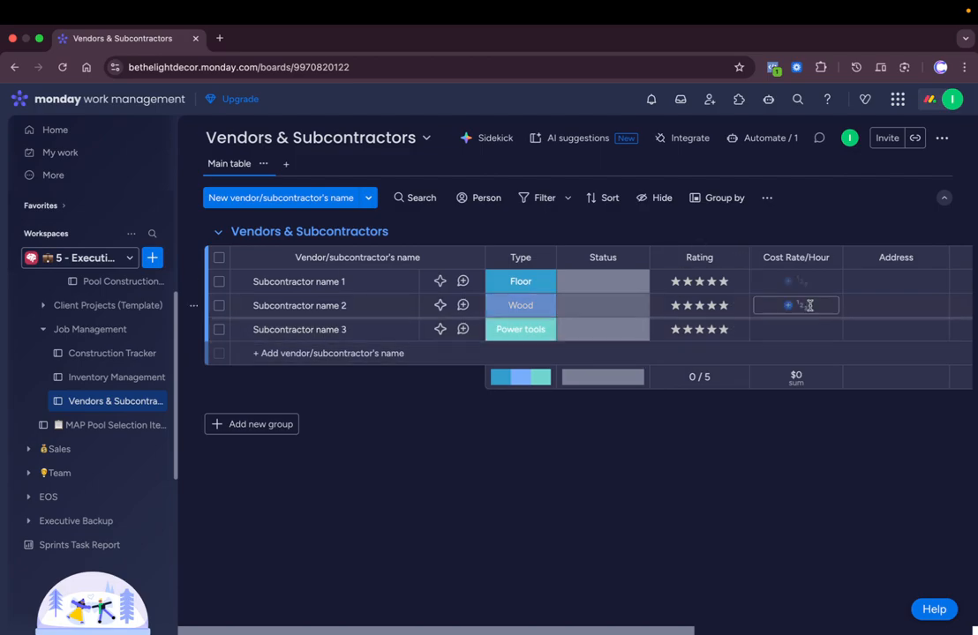
{"action": "scroll", "coordinate": [808, 304], "scroll_direction": "right", "scroll_amount": 6}
{"action": "scroll", "coordinate": [853, 284], "scroll_direction": "right", "scroll_amount": 4}
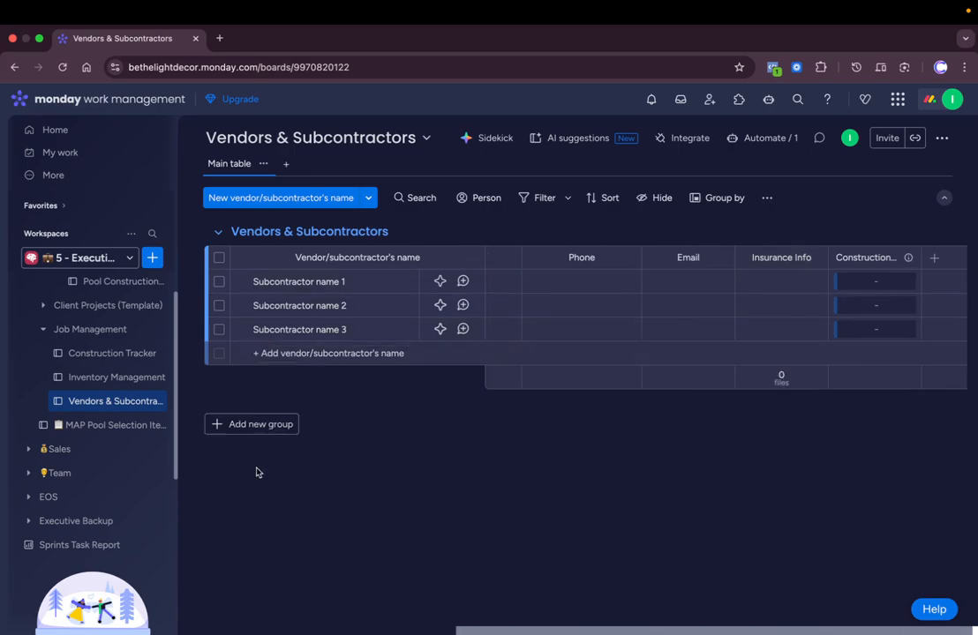
Open the MAP Pool Selection Items board and leave the Production folder collapsed after a last look at its contents.
{"action": "left_click", "coordinate": [92, 426]}
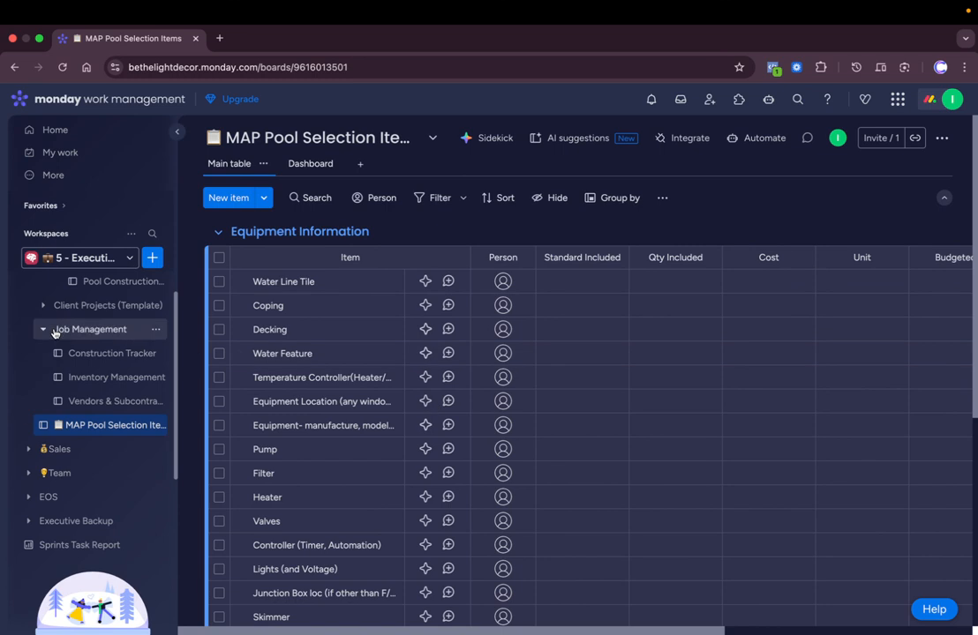
{"action": "scroll", "coordinate": [49, 322], "scroll_direction": "up", "scroll_amount": 5}
{"action": "left_click", "coordinate": [29, 286]}
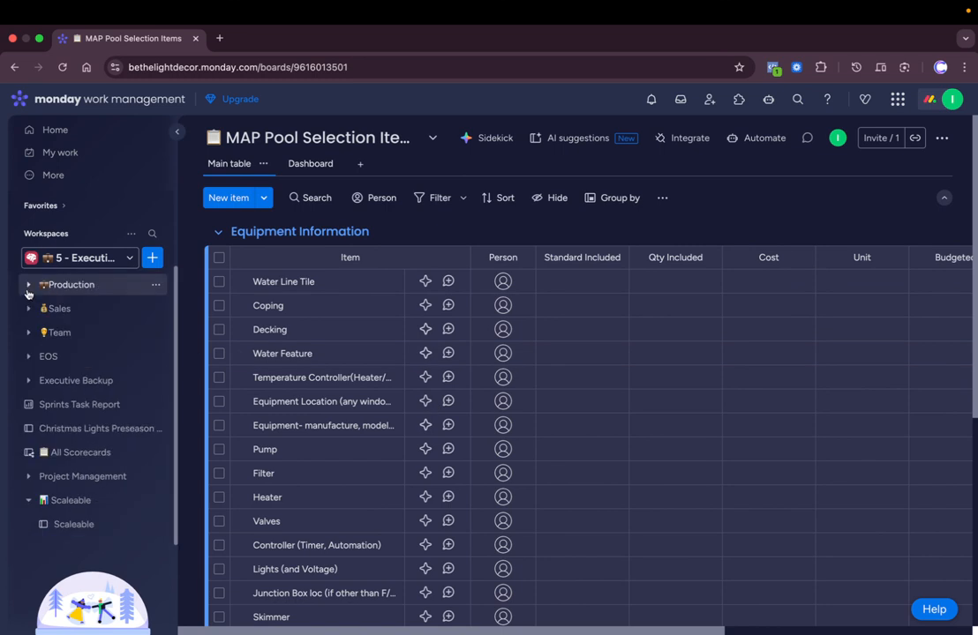
{"action": "scroll", "coordinate": [72, 335], "scroll_direction": "up", "scroll_amount": 3}
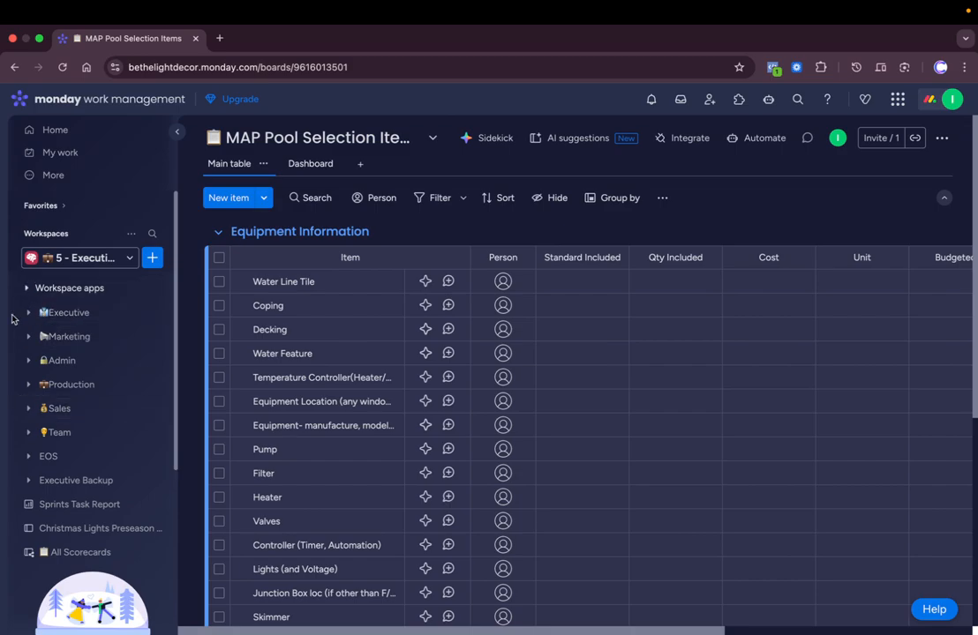
{"action": "left_click", "coordinate": [28, 386]}
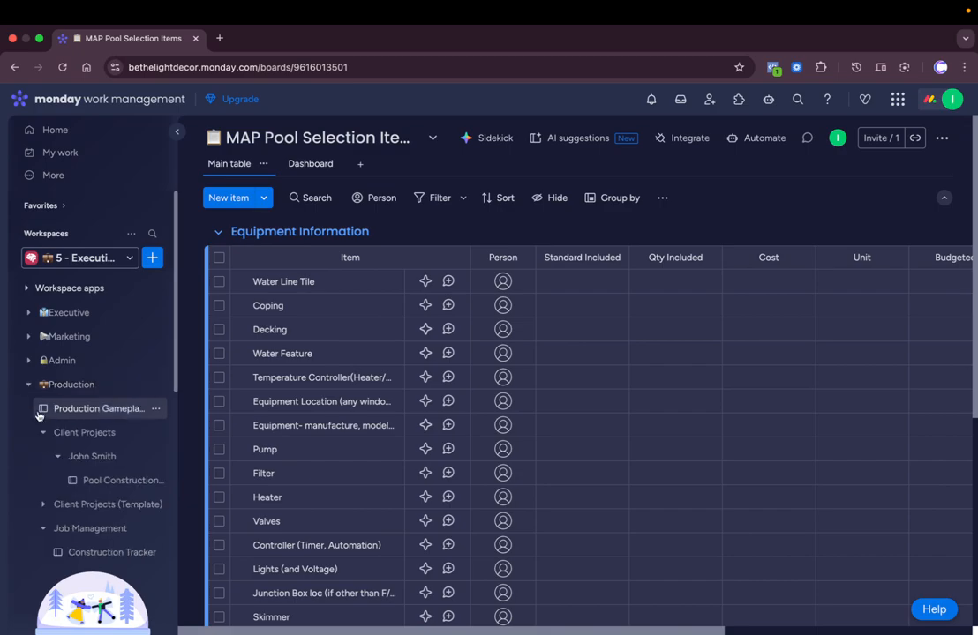
{"action": "left_click", "coordinate": [28, 387]}
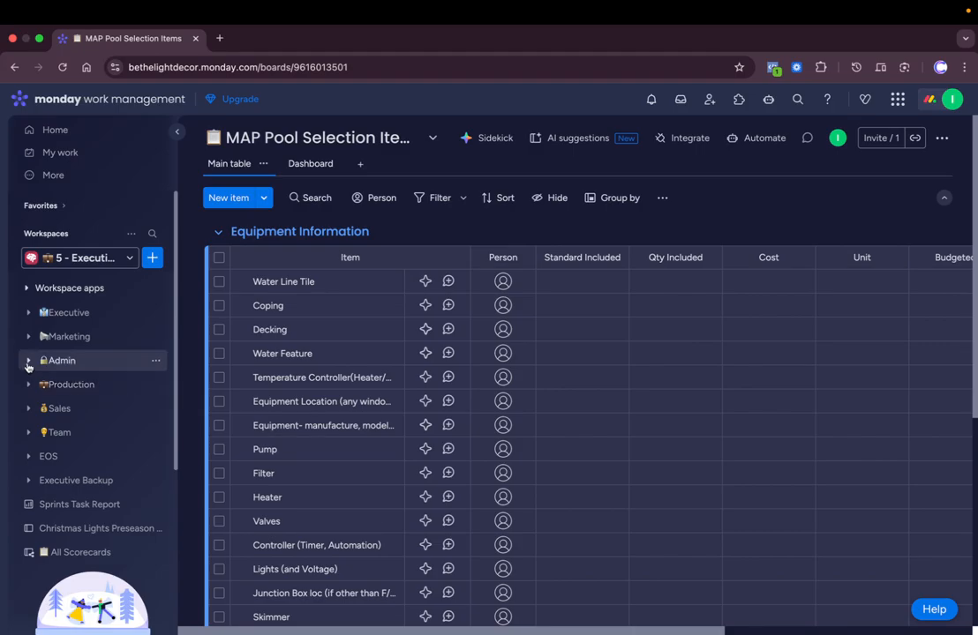
Expand the Admin and Marketing folders and view the Admin Gameplan Board and the Marketing Gameplan Board.
{"action": "left_click", "coordinate": [28, 361]}
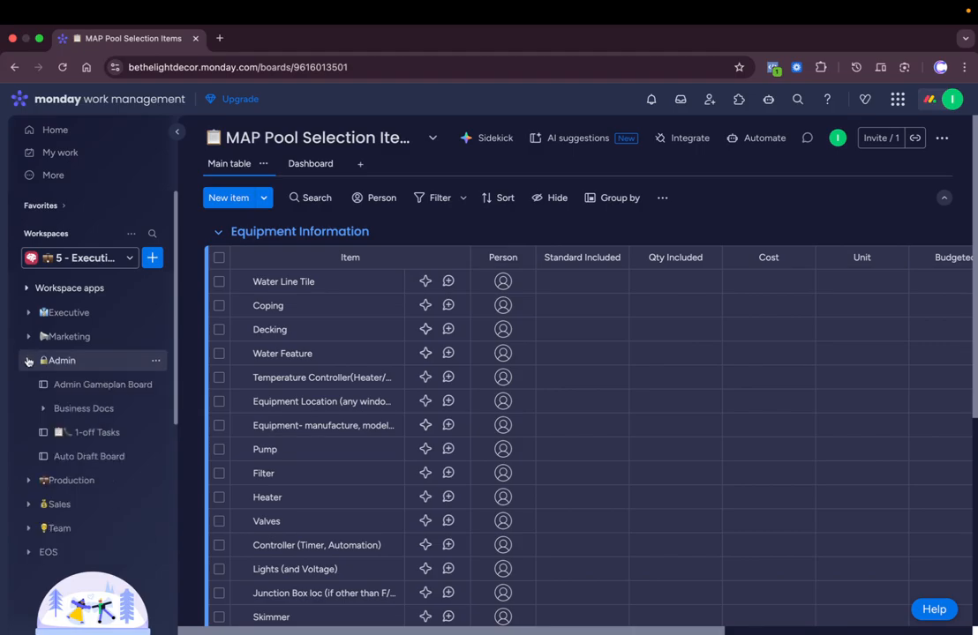
{"action": "left_click", "coordinate": [83, 386]}
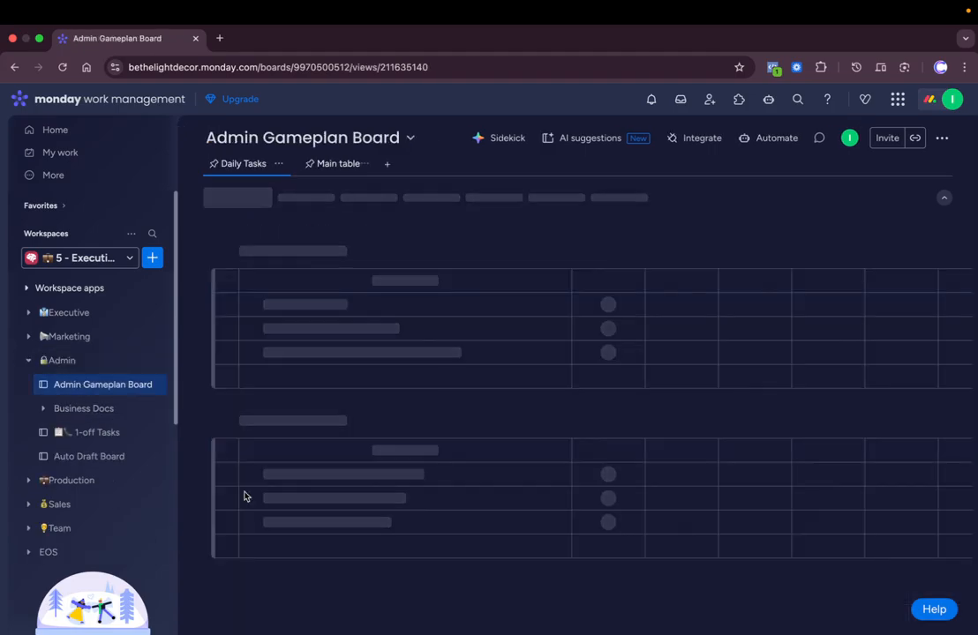
{"action": "left_click", "coordinate": [30, 338]}
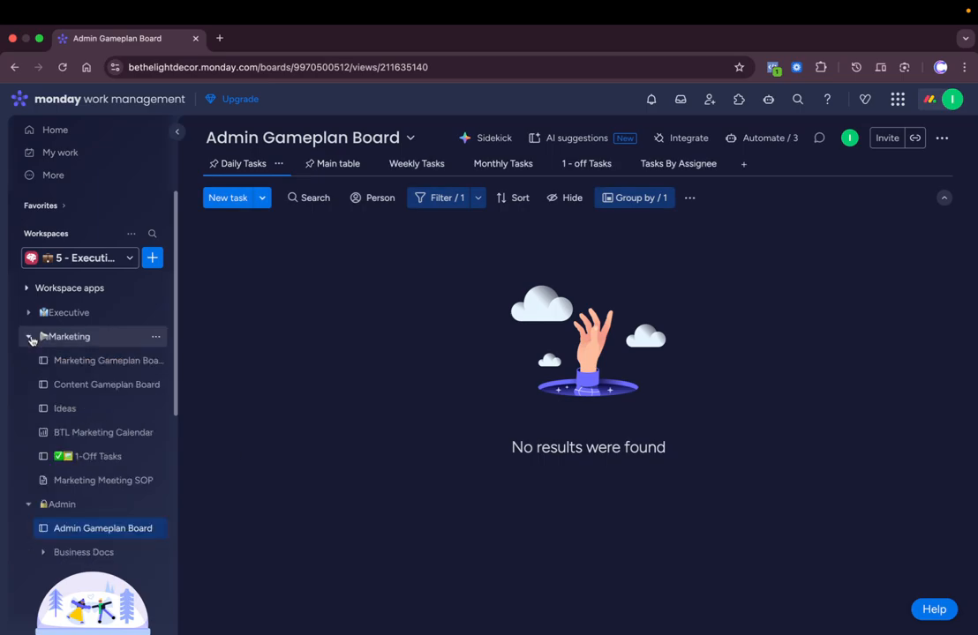
{"action": "left_click", "coordinate": [82, 359]}
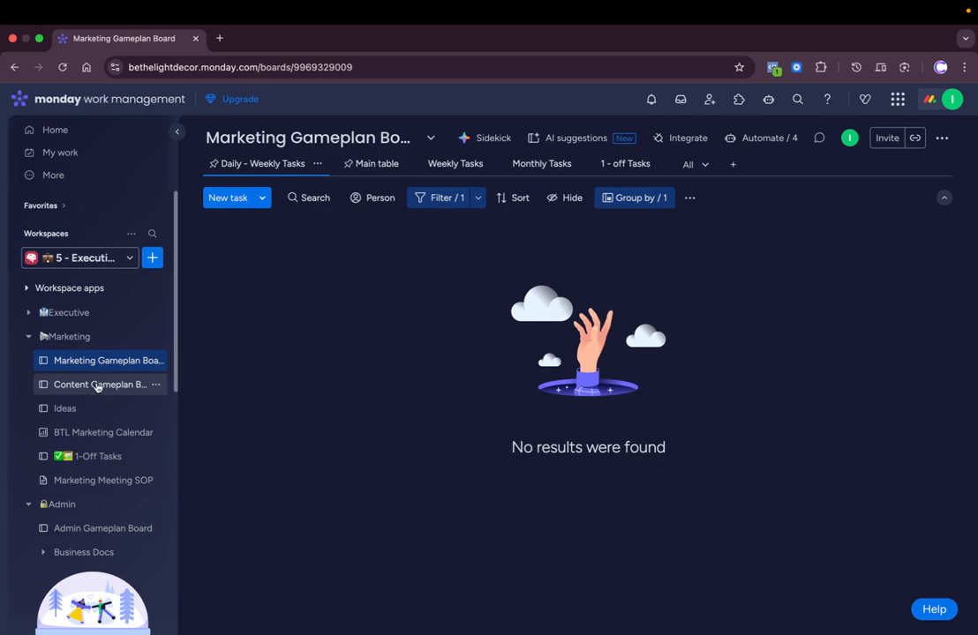
Open the Content Gameplan Board and review its tasks and columns from Due Date and Content Type through Priority and Sprint.
{"action": "left_click", "coordinate": [98, 385]}
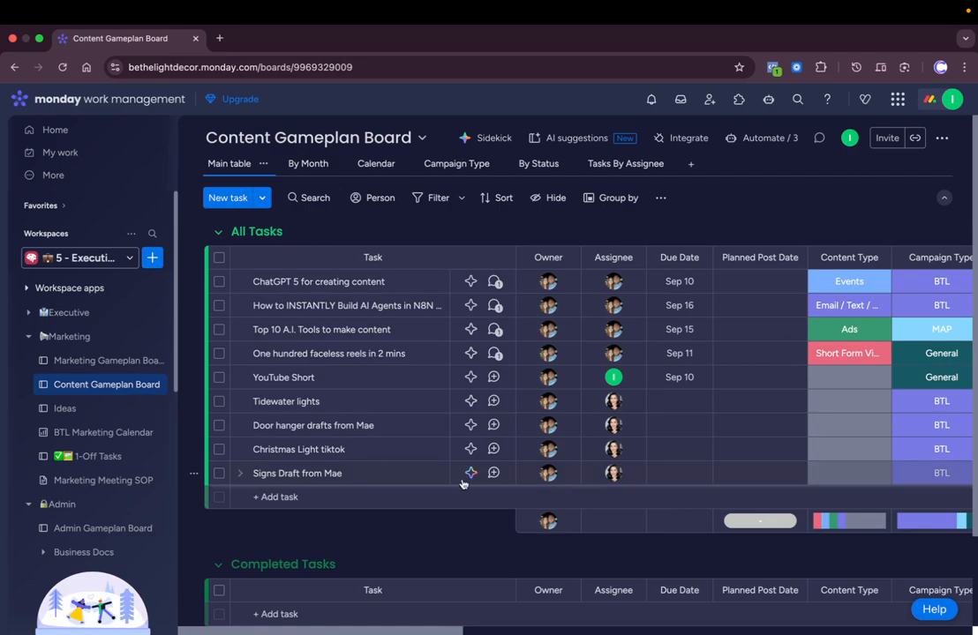
{"action": "scroll", "coordinate": [465, 482], "scroll_direction": "down", "scroll_amount": 3}
{"action": "scroll", "coordinate": [449, 485], "scroll_direction": "up", "scroll_amount": 3}
{"action": "scroll", "coordinate": [705, 326], "scroll_direction": "right", "scroll_amount": 5}
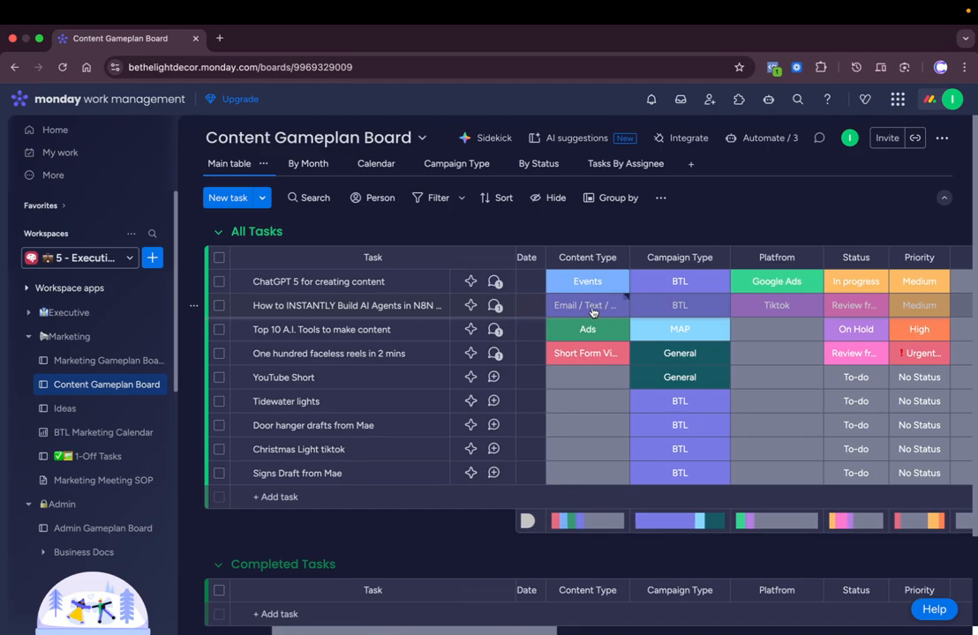
{"action": "scroll", "coordinate": [594, 319], "scroll_direction": "left", "scroll_amount": 3}
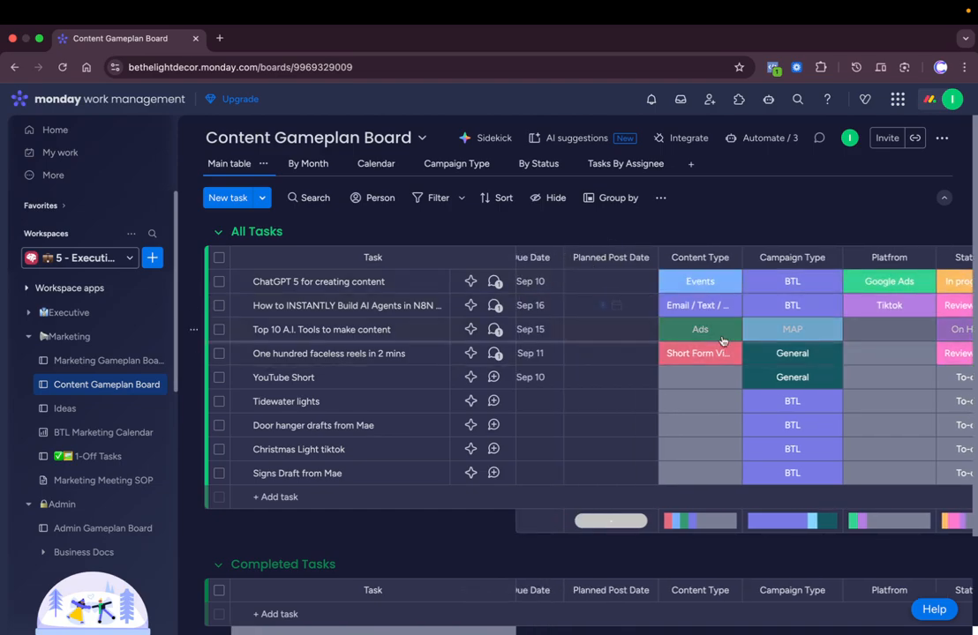
{"action": "scroll", "coordinate": [706, 389], "scroll_direction": "right", "scroll_amount": 2}
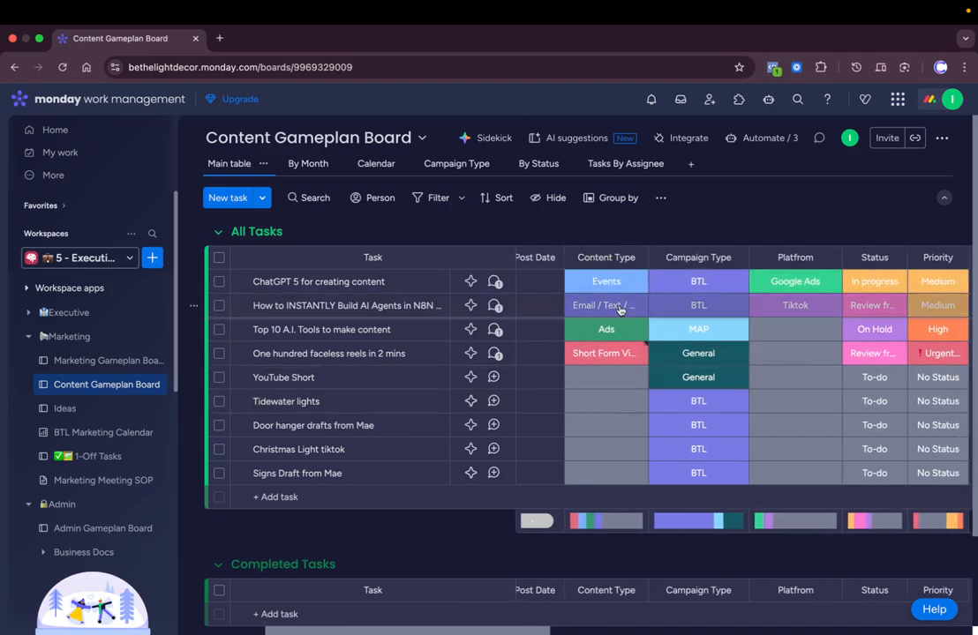
{"action": "scroll", "coordinate": [719, 405], "scroll_direction": "right", "scroll_amount": 3}
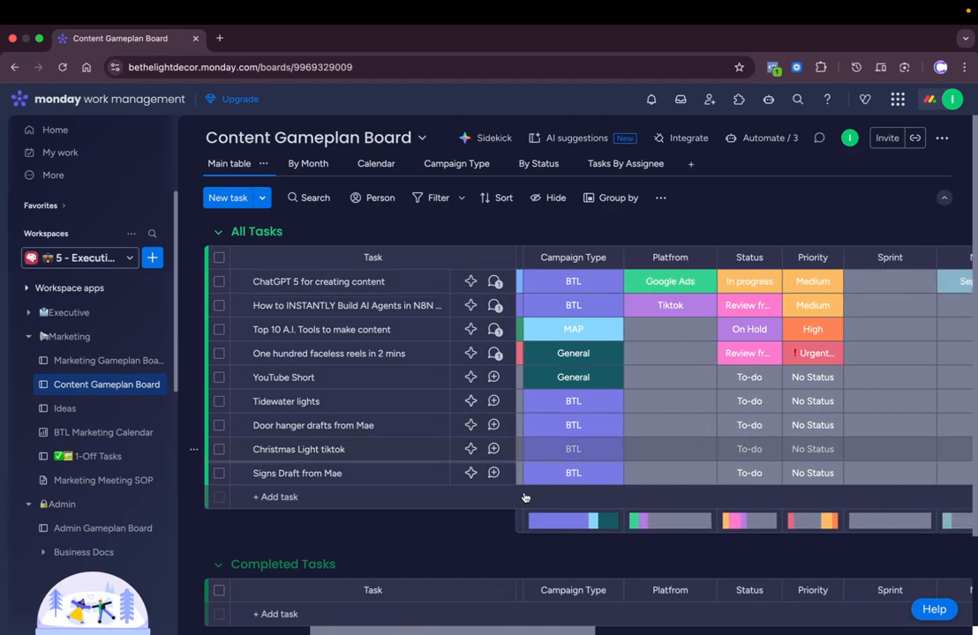
View the Marketing folder's Ideas board and its BTL Marketing Calendar dashboard.
{"action": "left_click", "coordinate": [104, 406]}
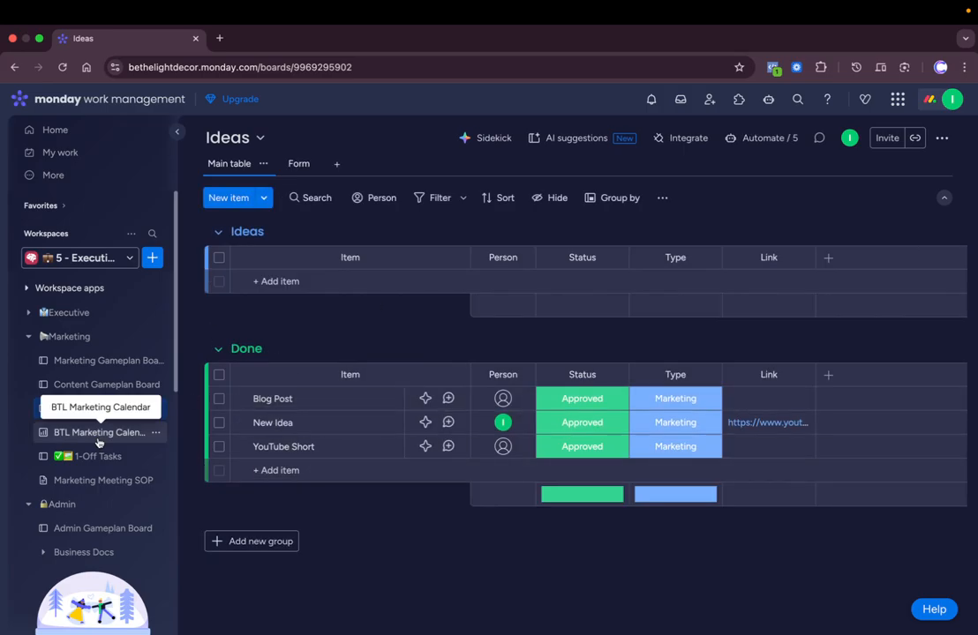
{"action": "left_click", "coordinate": [67, 438]}
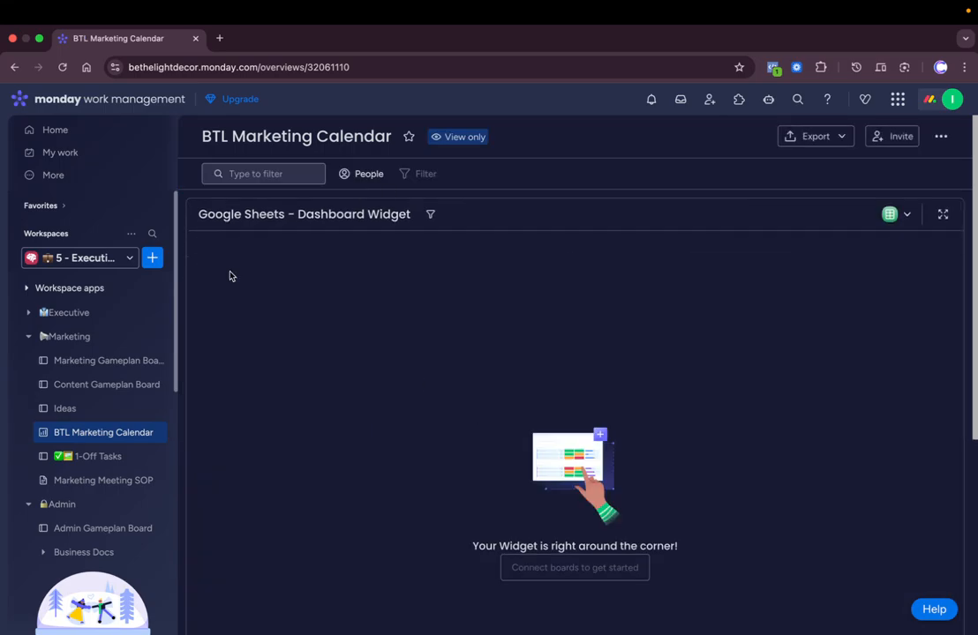
Open the Marketing folder's 1-Off Tasks board and review the tasks in its To - Do group.
{"action": "scroll", "coordinate": [105, 368], "scroll_direction": "down", "scroll_amount": 3}
{"action": "left_click", "coordinate": [109, 329]}
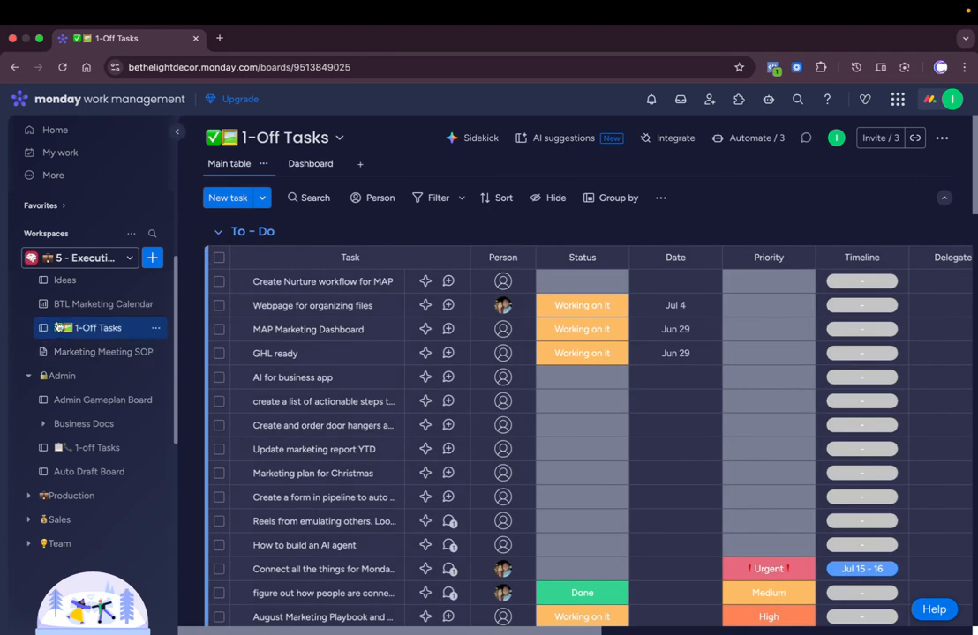
{"action": "scroll", "coordinate": [68, 343], "scroll_direction": "up", "scroll_amount": 3}
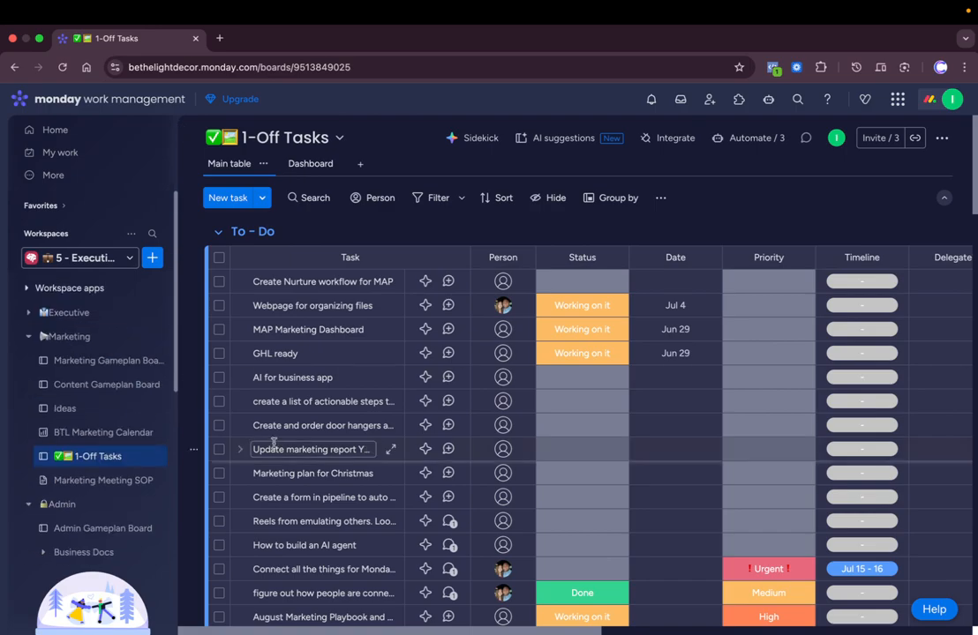
{"action": "scroll", "coordinate": [274, 447], "scroll_direction": "down", "scroll_amount": 2}
{"action": "scroll", "coordinate": [274, 447], "scroll_direction": "down", "scroll_amount": 5}
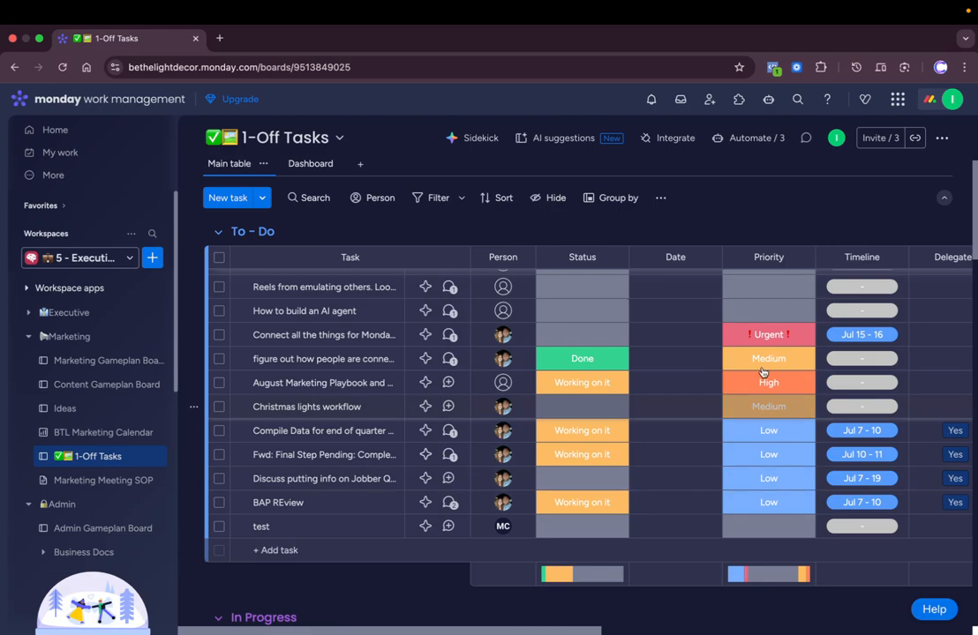
Review the 1-Off Tasks board's remaining columns from Date, Priority and Timeline through Time tracking, Start, End and Color.
{"action": "scroll", "coordinate": [715, 330], "scroll_direction": "right", "scroll_amount": 3}
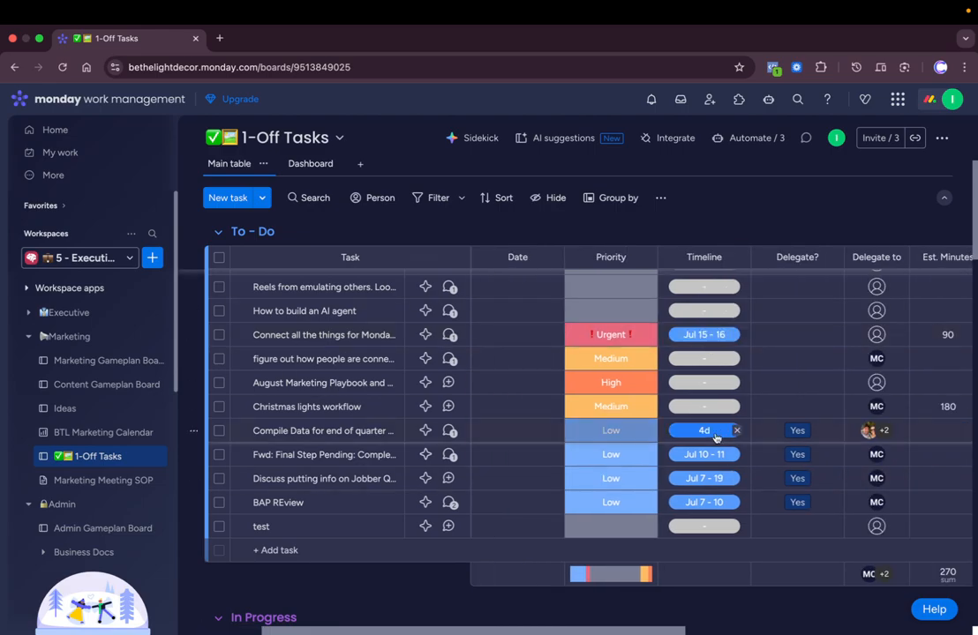
{"action": "scroll", "coordinate": [596, 507], "scroll_direction": "up", "scroll_amount": 1}
{"action": "scroll", "coordinate": [595, 506], "scroll_direction": "right", "scroll_amount": 3}
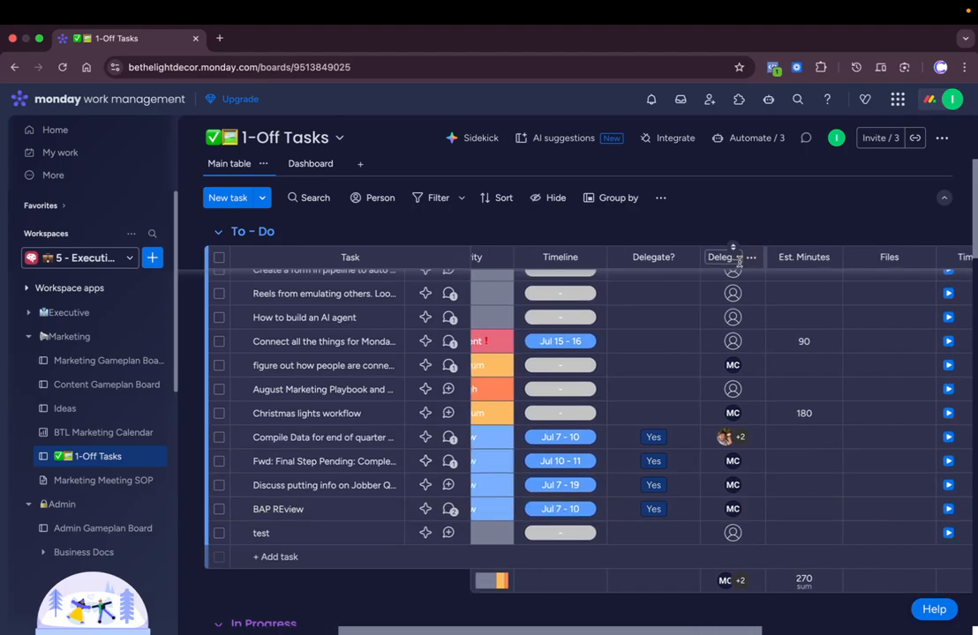
{"action": "scroll", "coordinate": [733, 292], "scroll_direction": "right", "scroll_amount": 2}
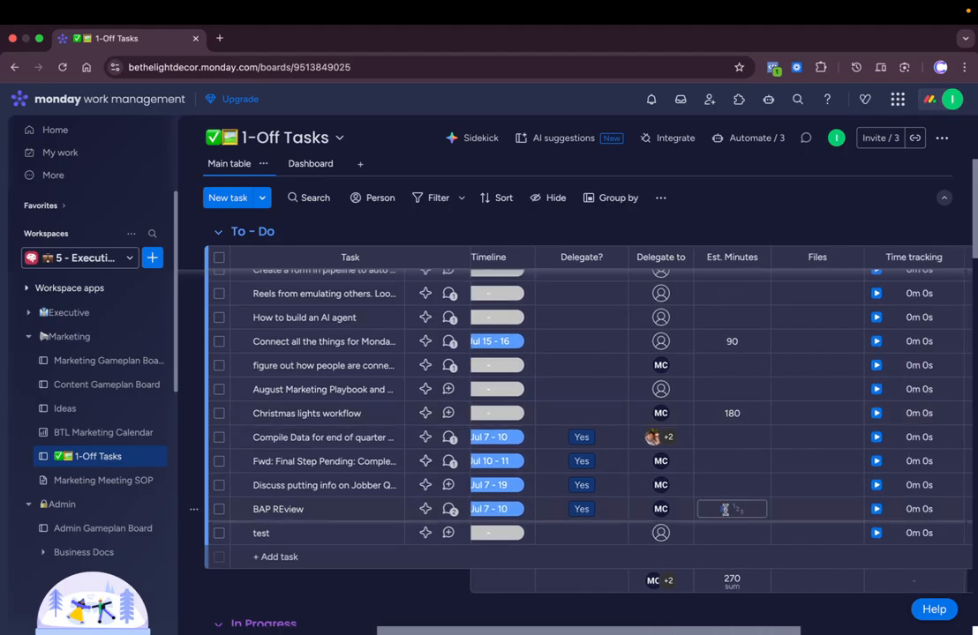
{"action": "scroll", "coordinate": [723, 510], "scroll_direction": "right", "scroll_amount": 4}
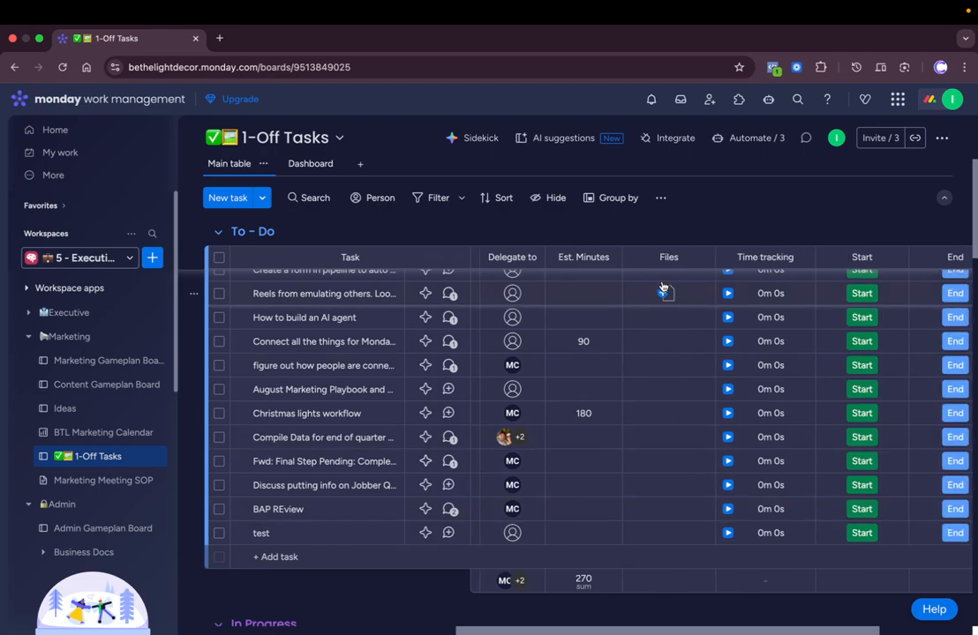
{"action": "scroll", "coordinate": [753, 445], "scroll_direction": "right", "scroll_amount": 3}
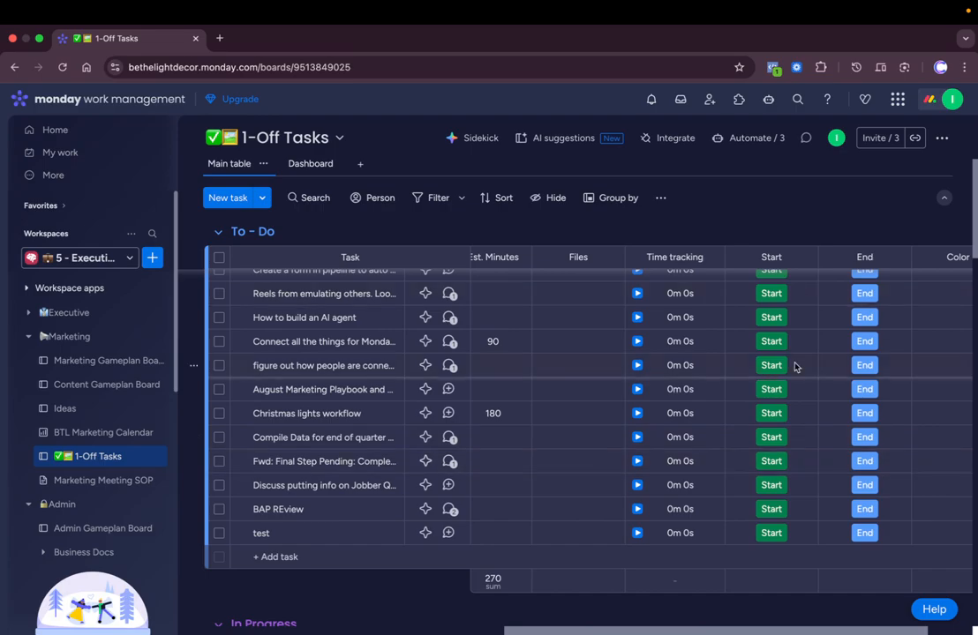
{"action": "scroll", "coordinate": [744, 408], "scroll_direction": "right", "scroll_amount": 3}
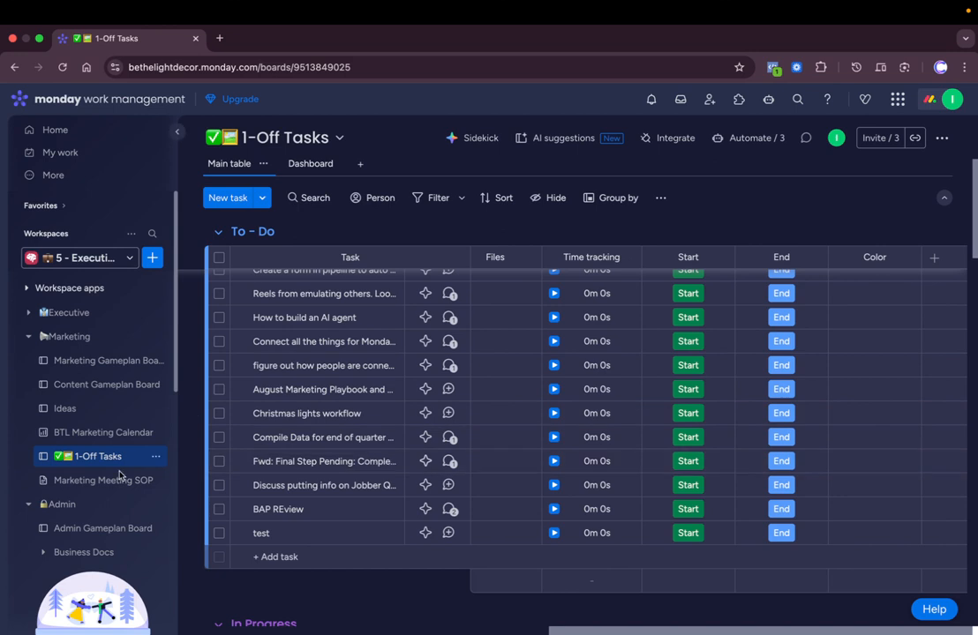
Collapse the Marketing and Admin folders and view the Executive folder's Daily Standups and Standup boards.
{"action": "left_click", "coordinate": [29, 336]}
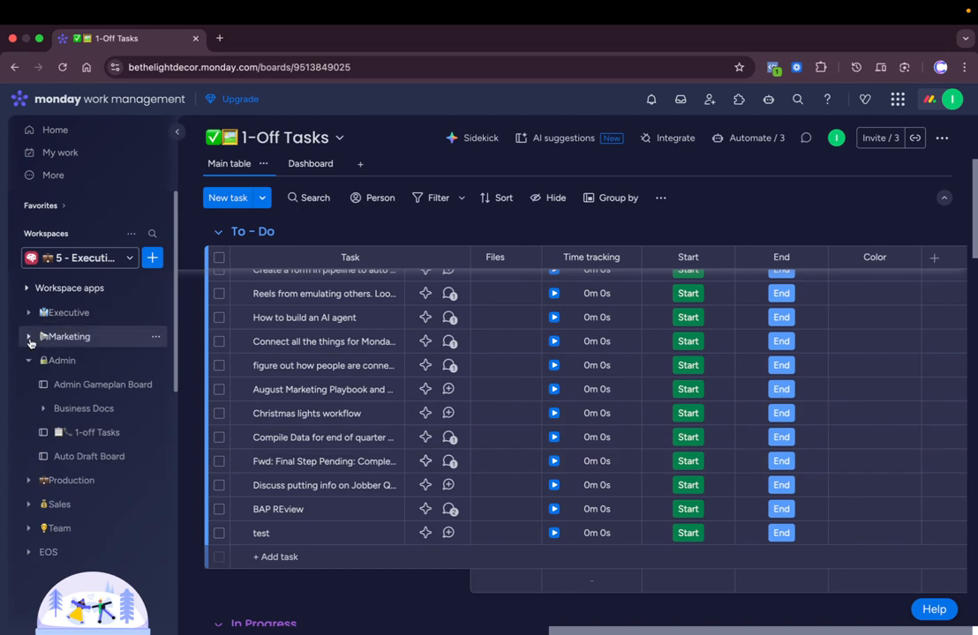
{"action": "left_click", "coordinate": [29, 360]}
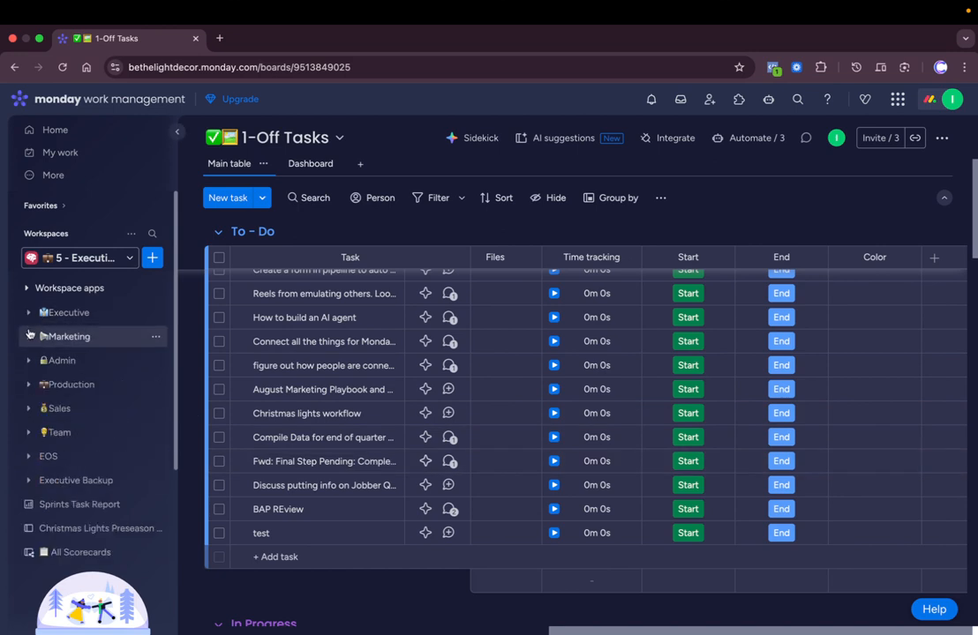
{"action": "left_click", "coordinate": [25, 319]}
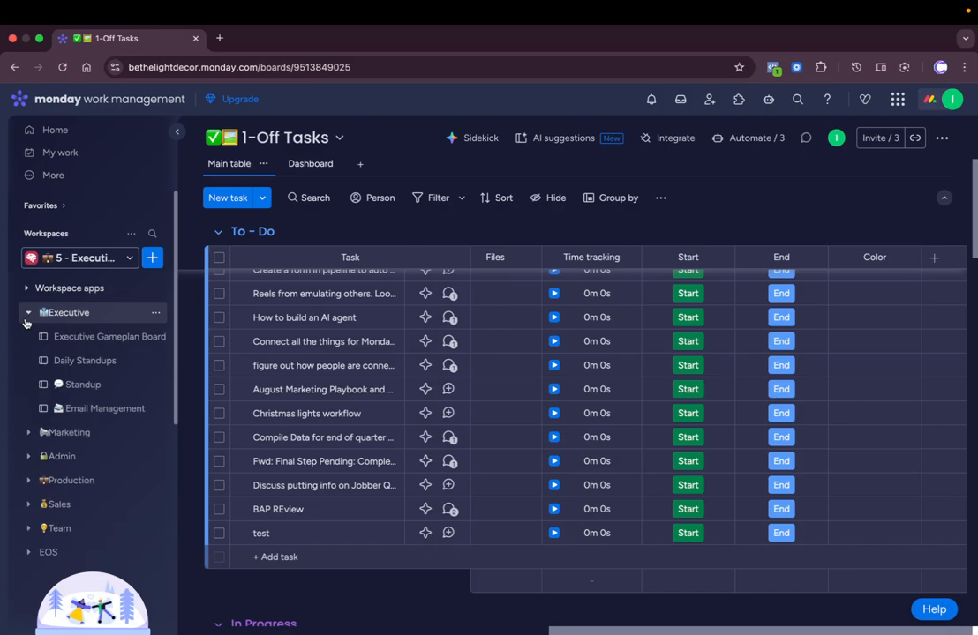
{"action": "left_click", "coordinate": [80, 361]}
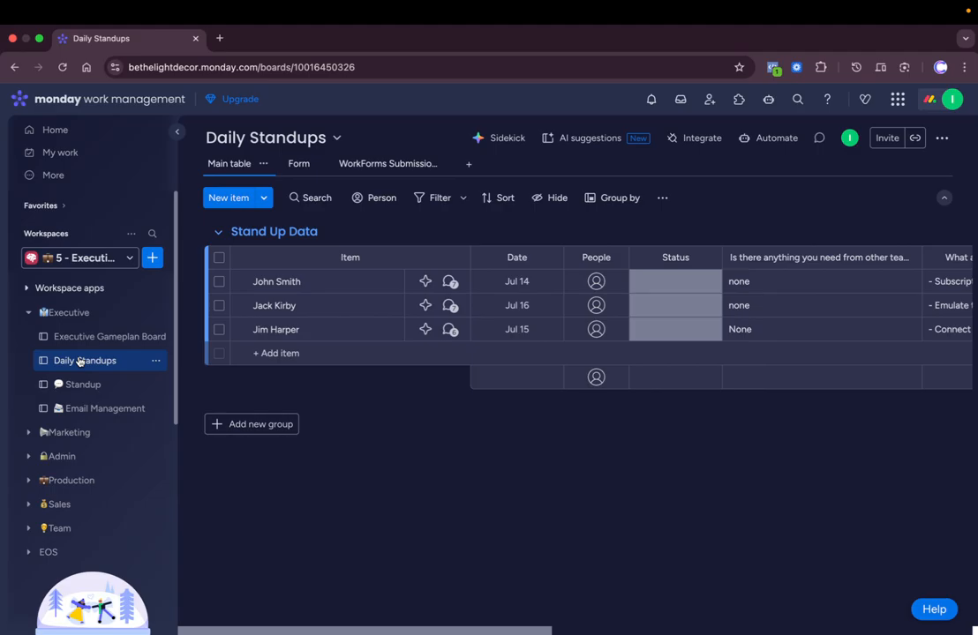
{"action": "left_click", "coordinate": [88, 384]}
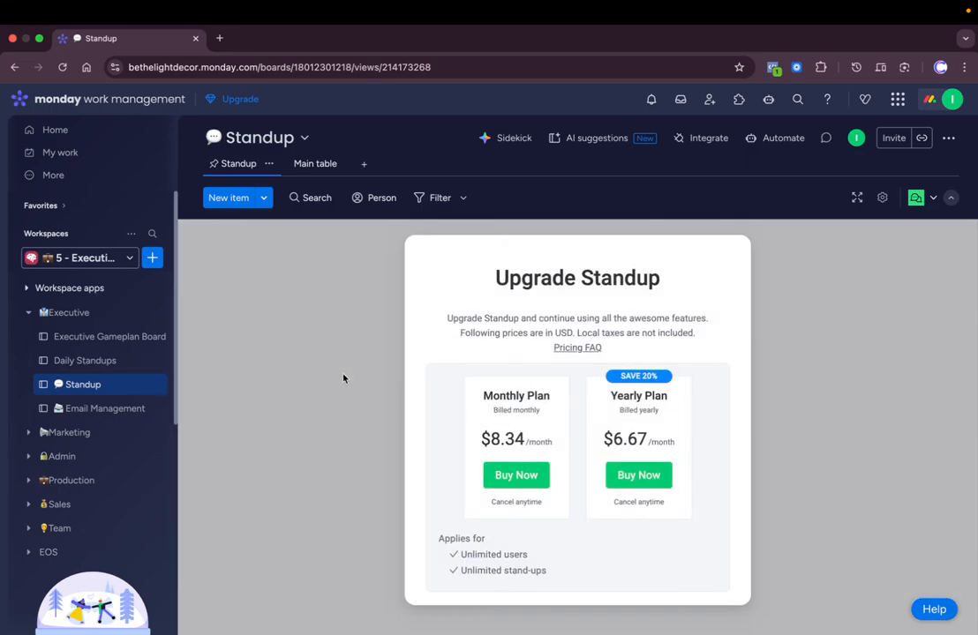
{"action": "left_click", "coordinate": [79, 366]}
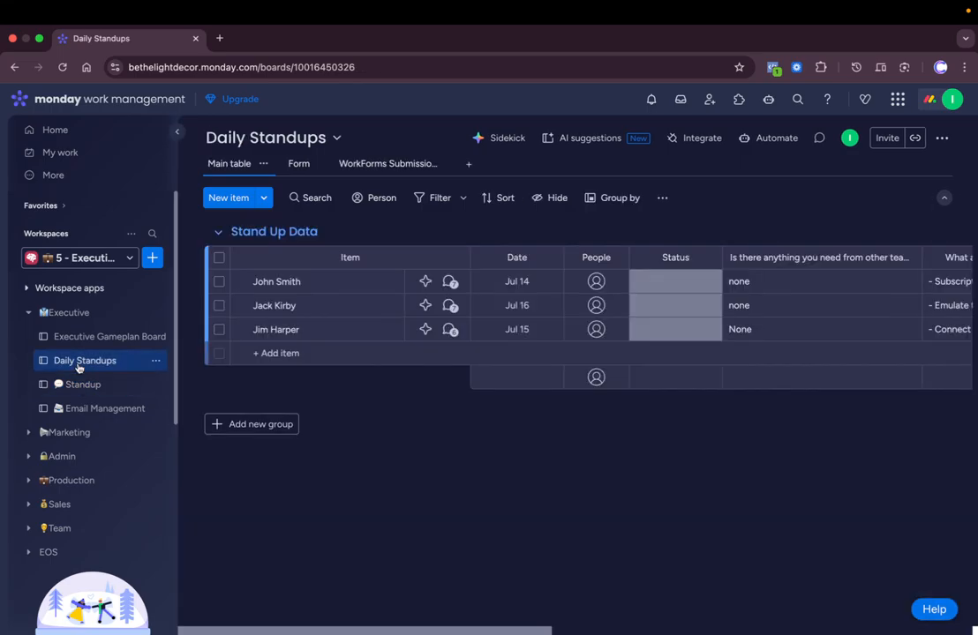
{"action": "scroll", "coordinate": [73, 446], "scroll_direction": "down", "scroll_amount": 2}
{"action": "scroll", "coordinate": [72, 437], "scroll_direction": "up", "scroll_amount": 2}
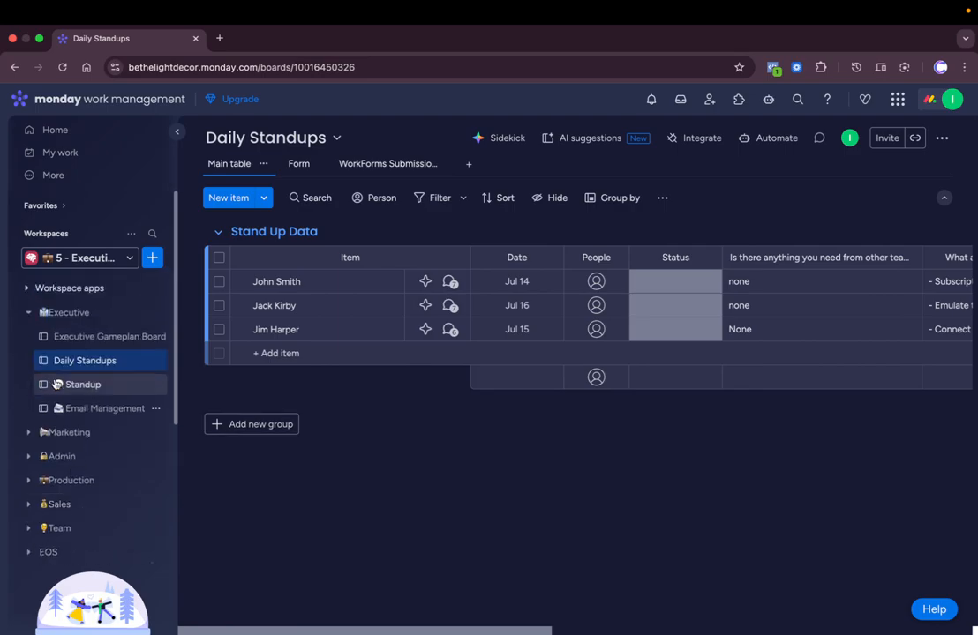
Collapse the Executive folder, expand the Team folder, and collapse its Sprints and Reporting subfolders.
{"action": "left_click", "coordinate": [27, 314]}
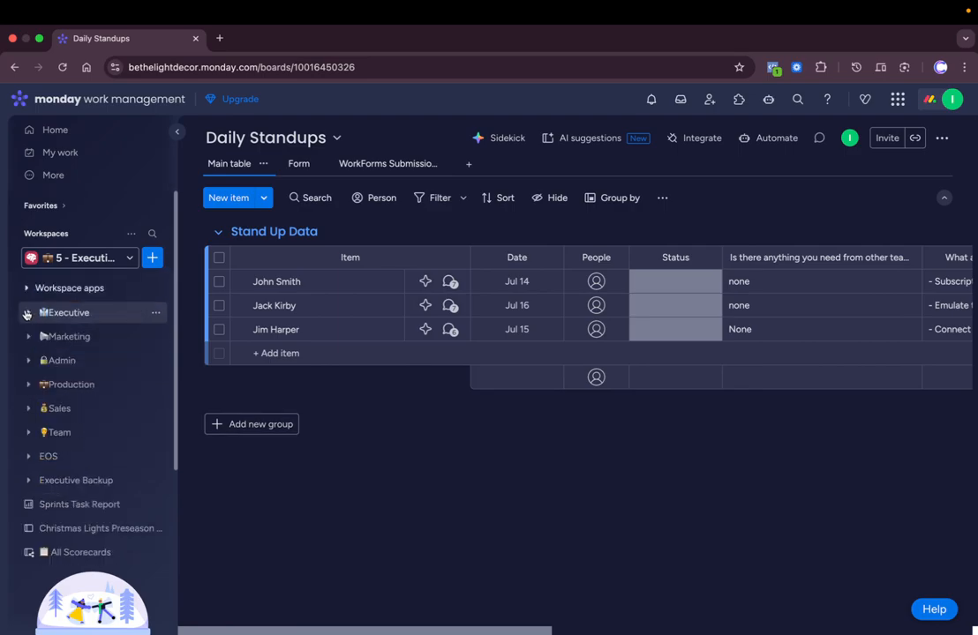
{"action": "left_click", "coordinate": [30, 434]}
{"action": "scroll", "coordinate": [35, 442], "scroll_direction": "down", "scroll_amount": 3}
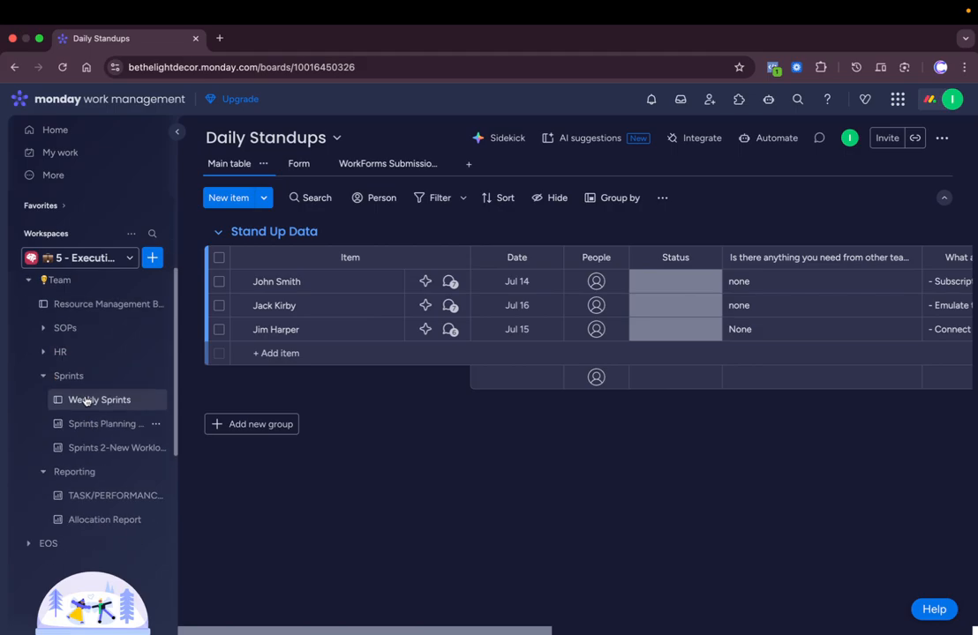
{"action": "left_click", "coordinate": [42, 377]}
{"action": "left_click", "coordinate": [43, 399]}
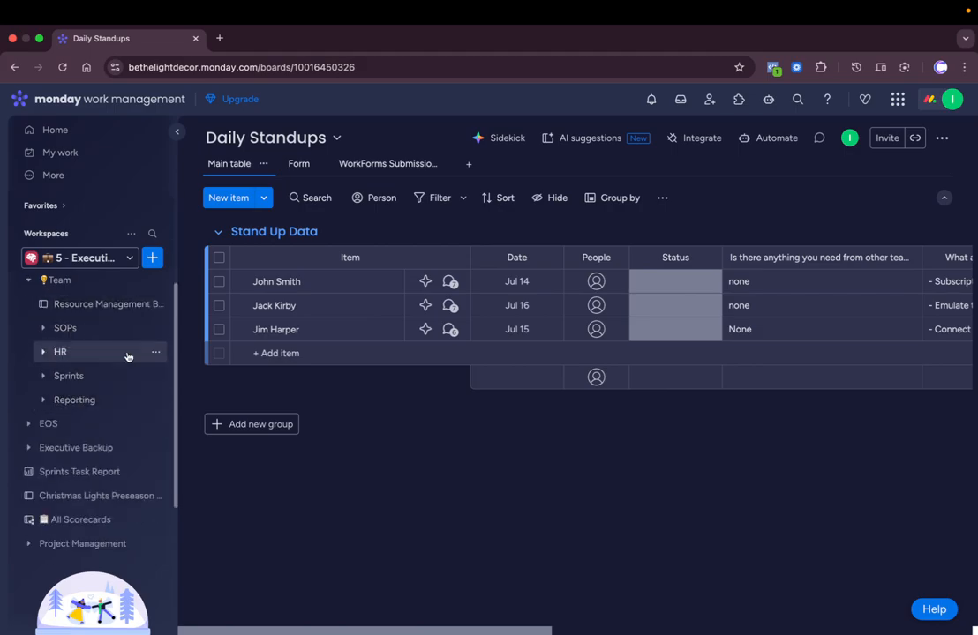
Open the Team folder's Resource Management Board and review its resource groups from Tools through Legal.
{"action": "scroll", "coordinate": [127, 356], "scroll_direction": "up", "scroll_amount": 2}
{"action": "left_click", "coordinate": [91, 398]}
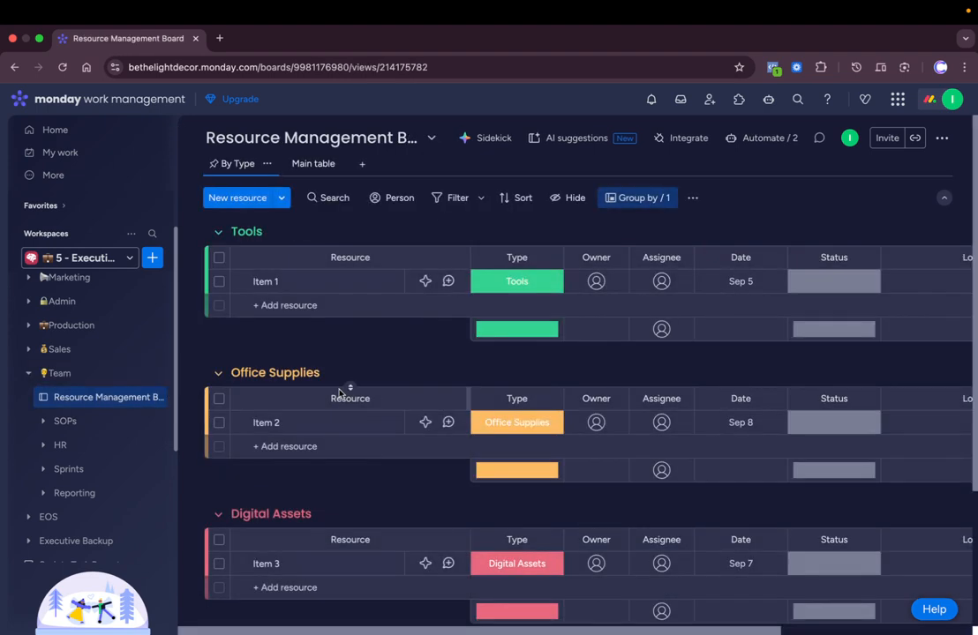
{"action": "scroll", "coordinate": [291, 373], "scroll_direction": "down", "scroll_amount": 2}
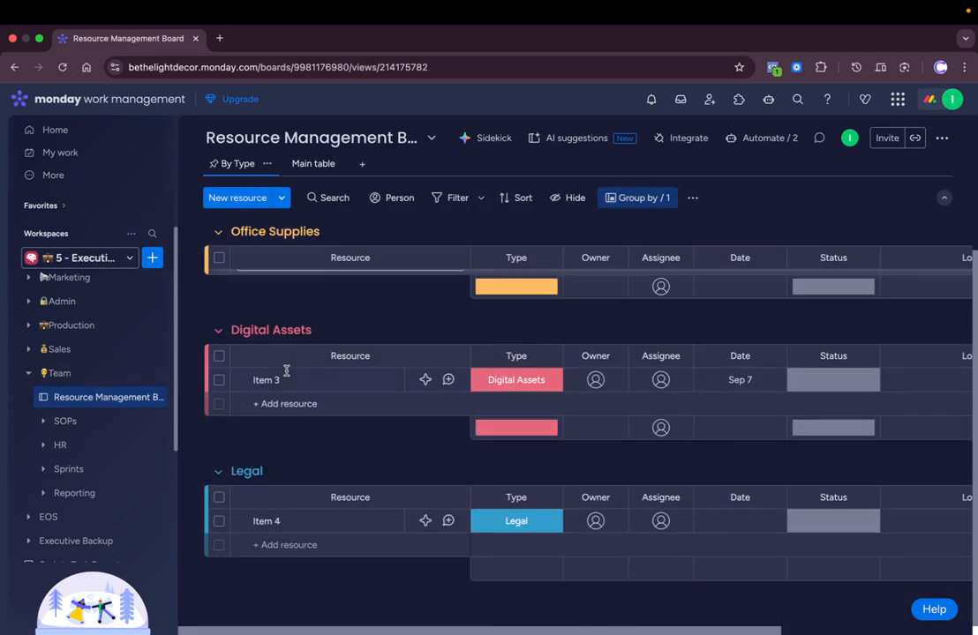
{"action": "left_click", "coordinate": [95, 422]}
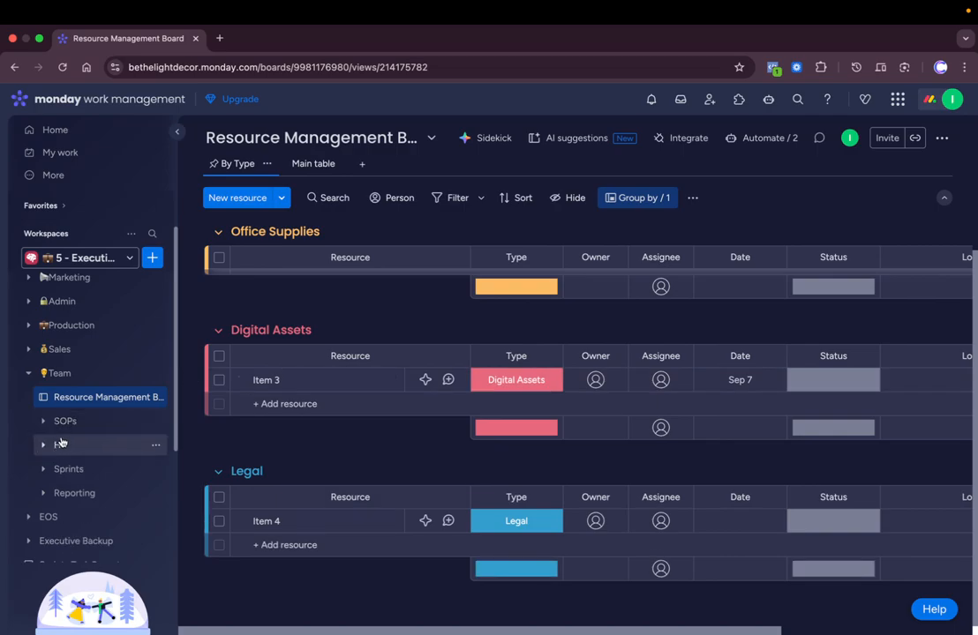
Expand the HR subfolder and view its Employee Directory and the Open Positions board with its request form.
{"action": "left_click", "coordinate": [104, 469]}
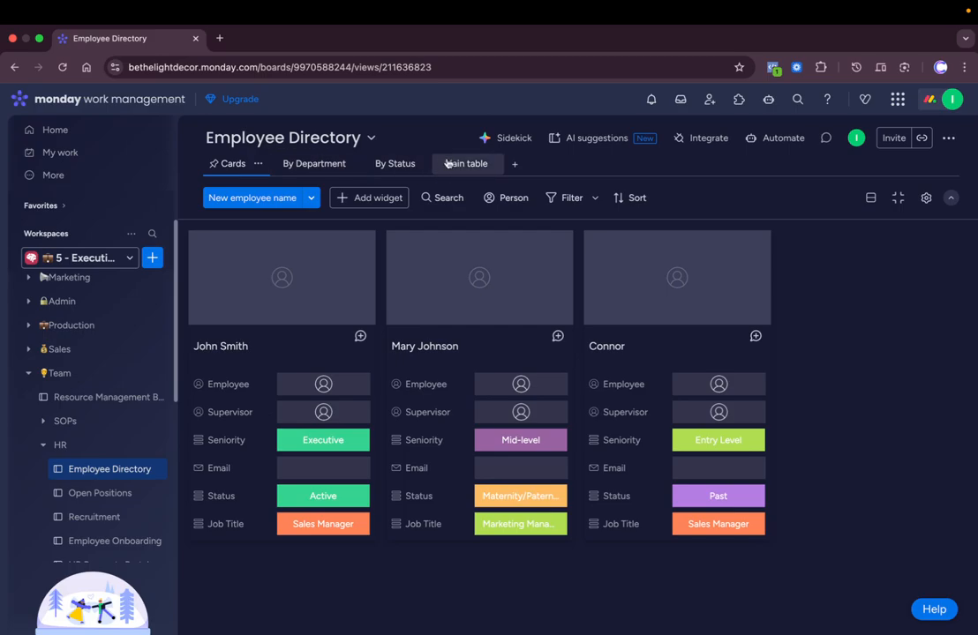
{"action": "left_click", "coordinate": [113, 496]}
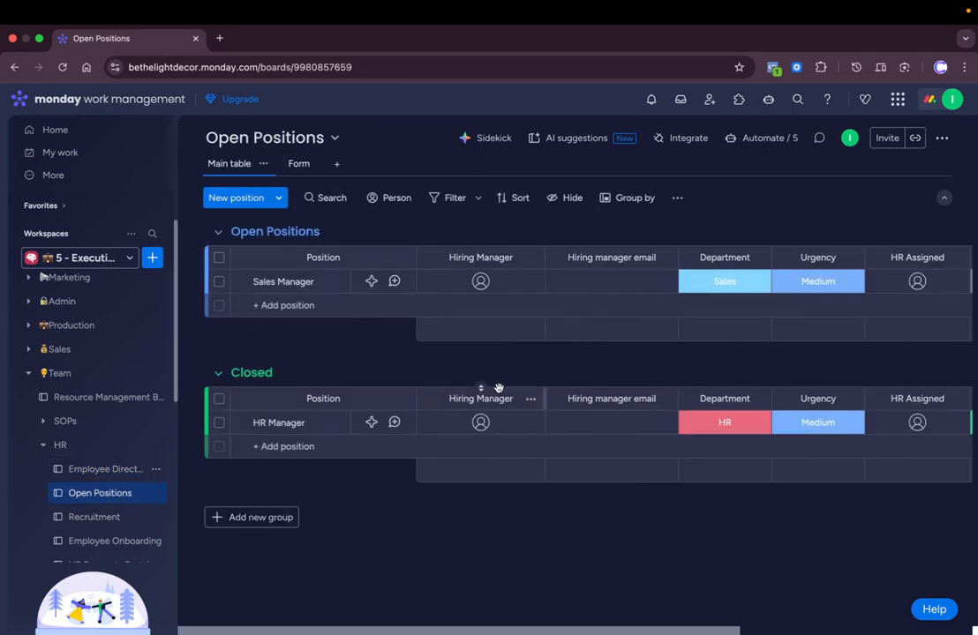
{"action": "scroll", "coordinate": [113, 484], "scroll_direction": "down", "scroll_amount": 2}
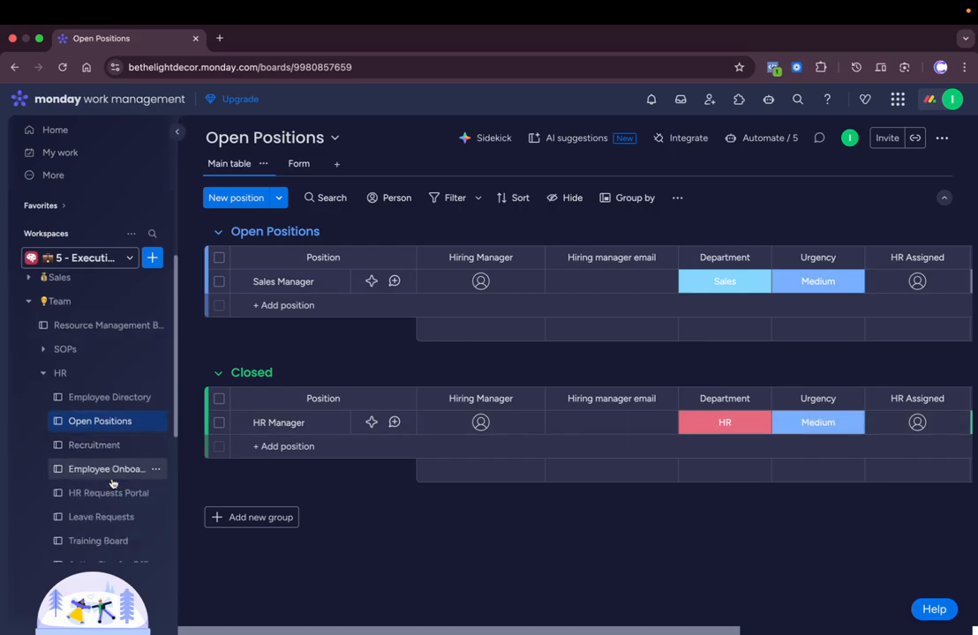
{"action": "left_click", "coordinate": [300, 165]}
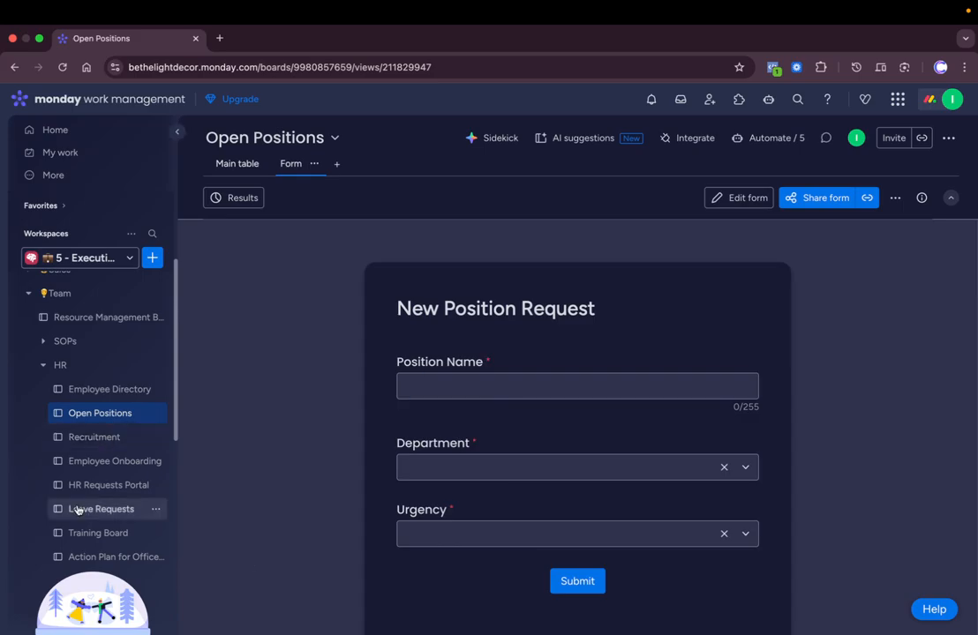
Open the Employee Onboarding board and review its groups from Pre arrival to Onboarded and its onboarding form.
{"action": "left_click", "coordinate": [114, 460]}
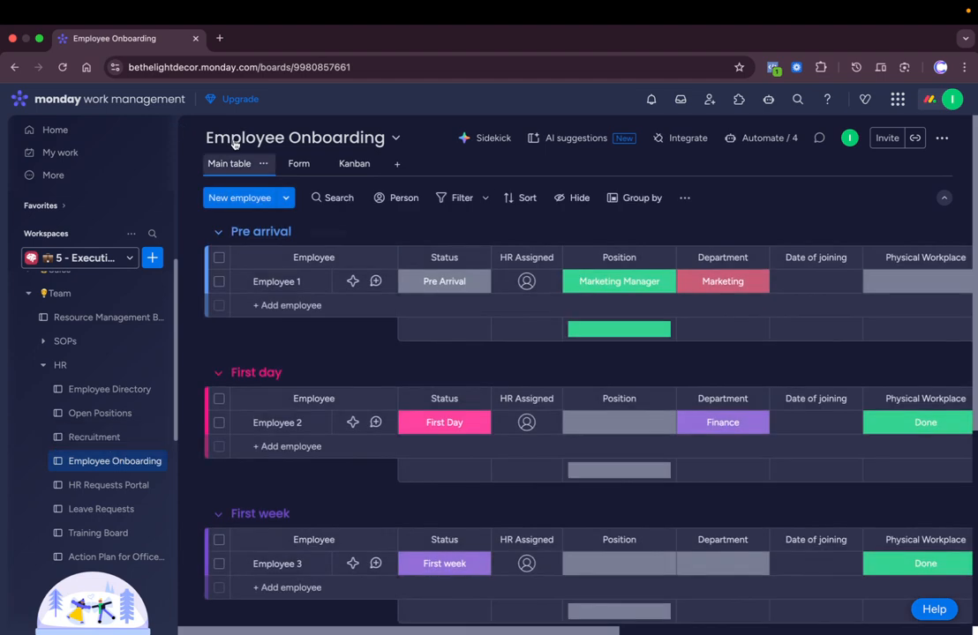
{"action": "scroll", "coordinate": [314, 399], "scroll_direction": "down", "scroll_amount": 5}
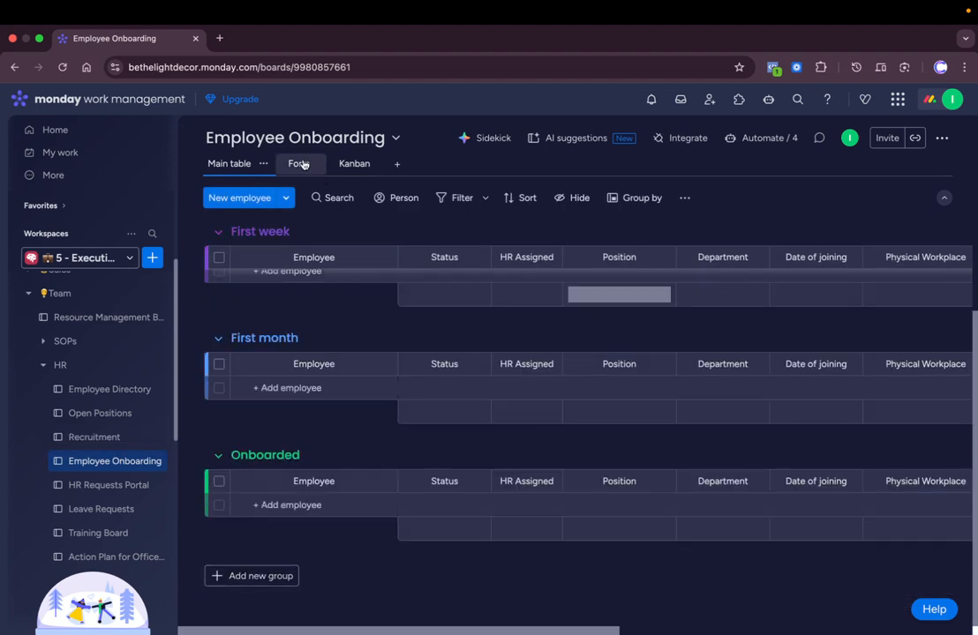
{"action": "left_click", "coordinate": [300, 165]}
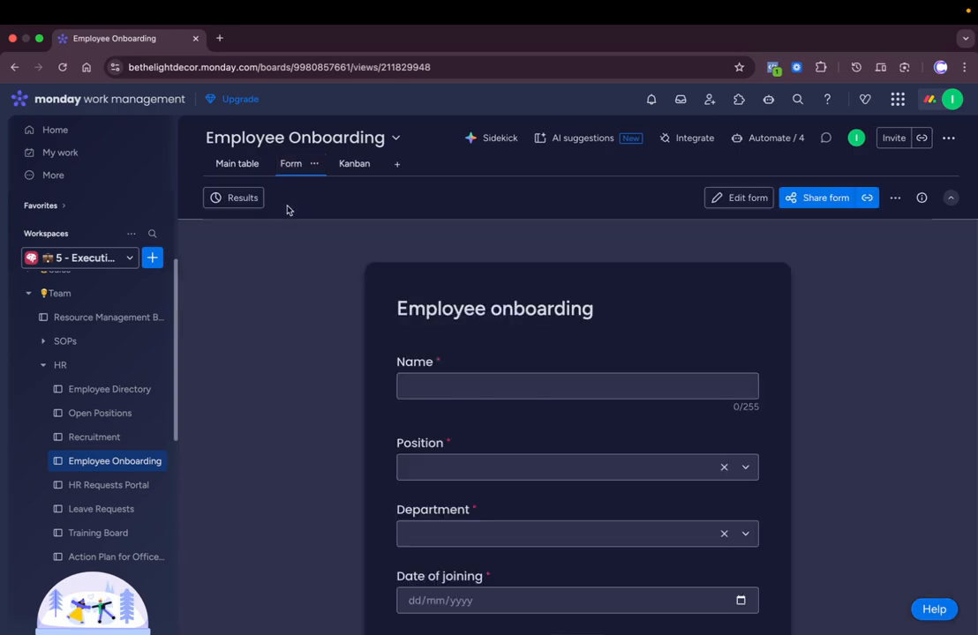
{"action": "left_click", "coordinate": [244, 164]}
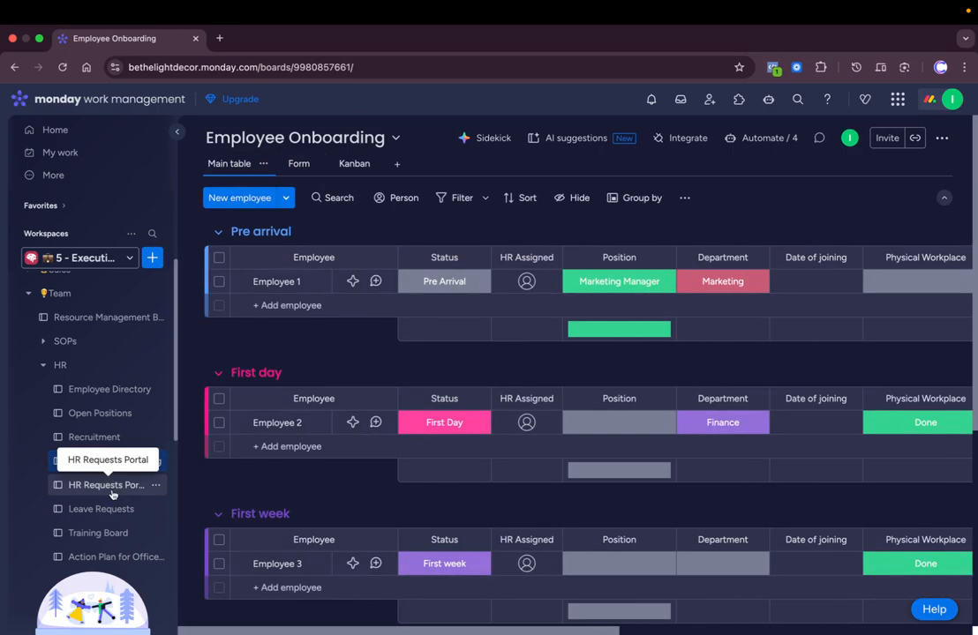
View the HR Requests Portal, the Leave Requests board with its form, and the Action Plan for Office Admin board.
{"action": "scroll", "coordinate": [112, 495], "scroll_direction": "down", "scroll_amount": 2}
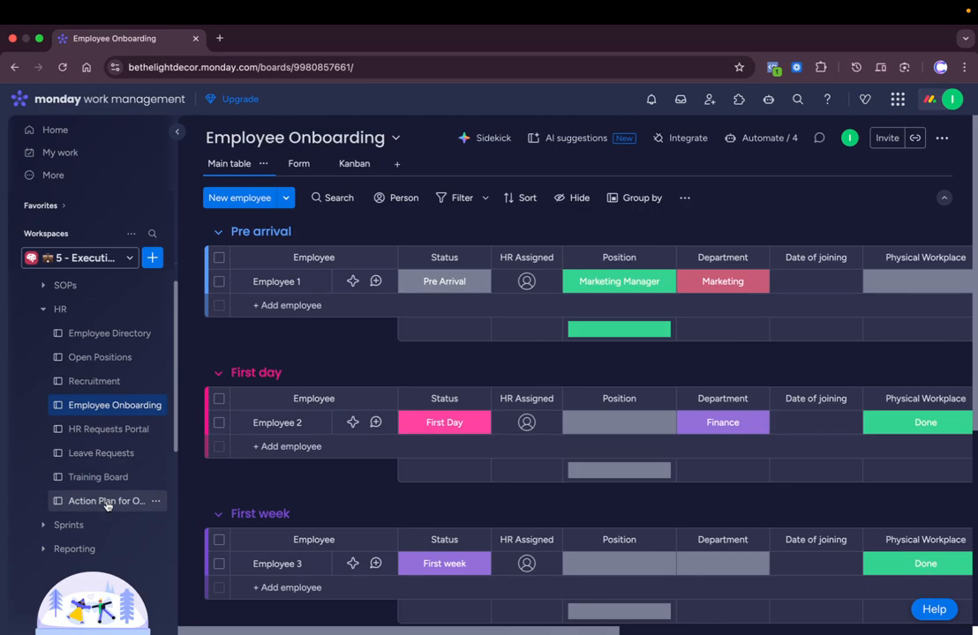
{"action": "left_click", "coordinate": [101, 432]}
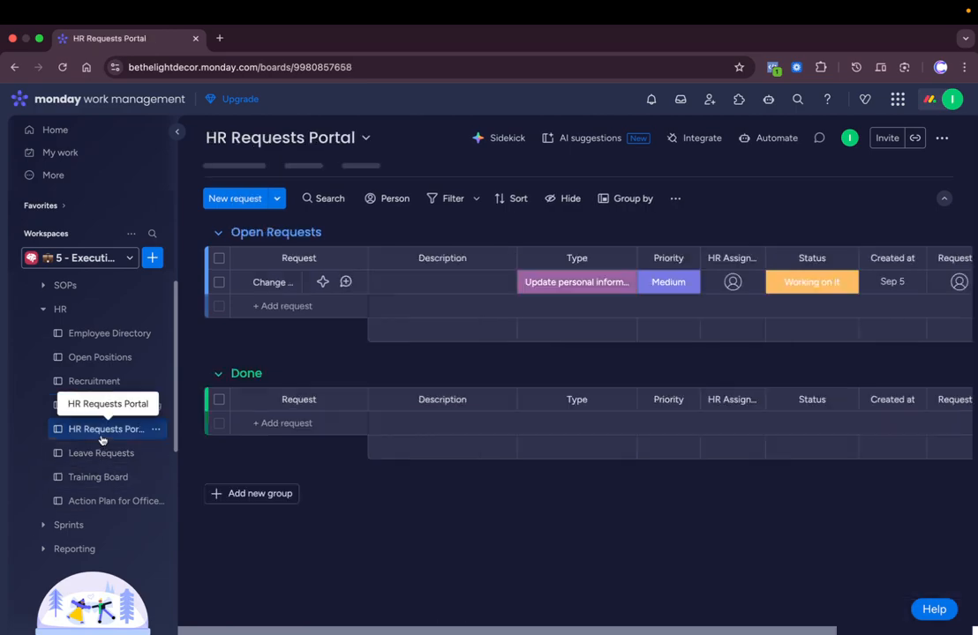
{"action": "left_click", "coordinate": [104, 454]}
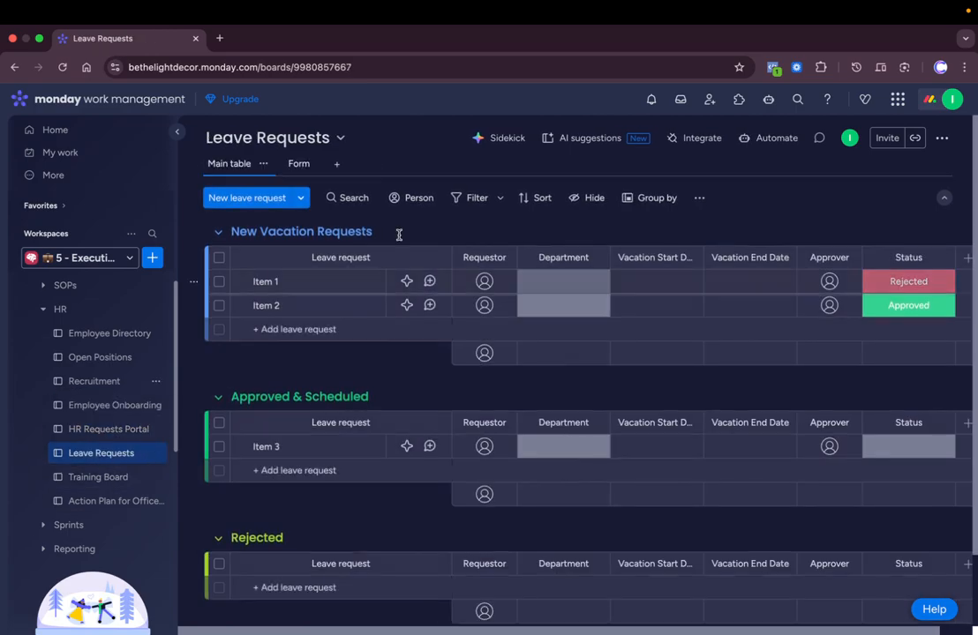
{"action": "left_click", "coordinate": [293, 164]}
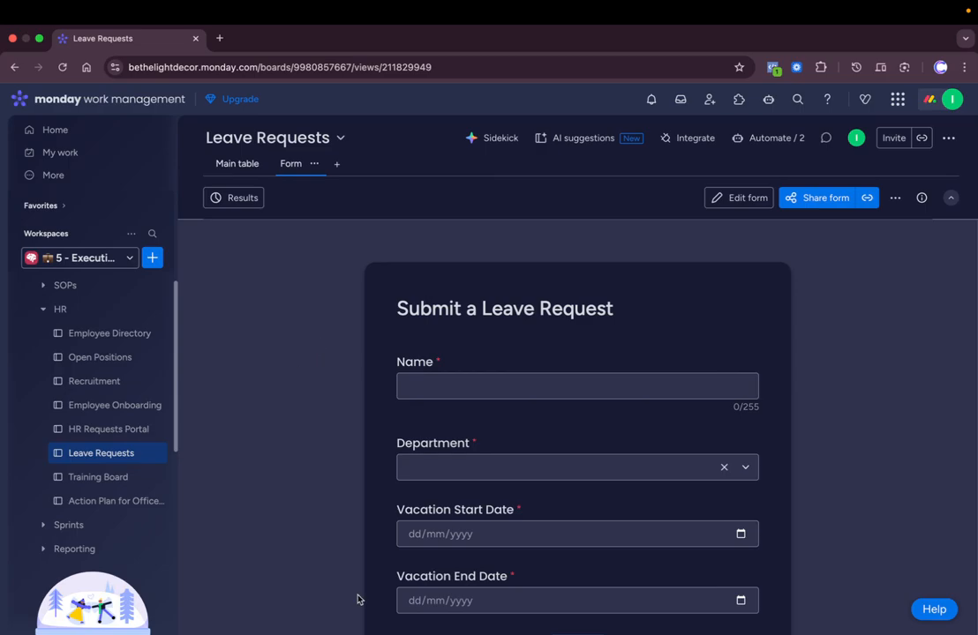
{"action": "left_click", "coordinate": [116, 501]}
Expand the Sprints subfolder and view the Weekly Sprints board, Sprints Planning #2 Dashboard and Sprints 2-New Workload Dashboard.
{"action": "scroll", "coordinate": [106, 397], "scroll_direction": "down", "scroll_amount": 3}
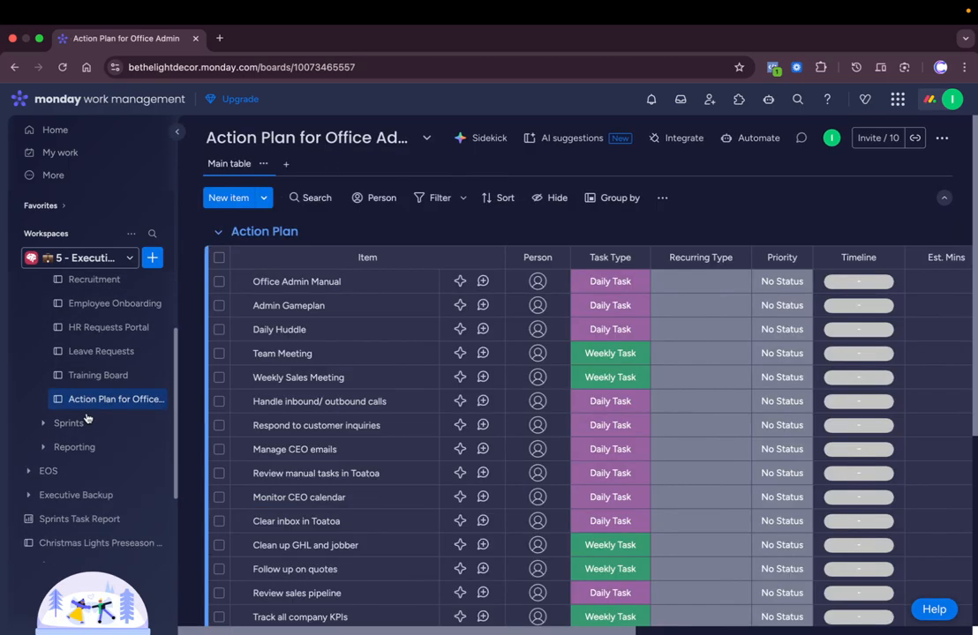
{"action": "left_click", "coordinate": [78, 426]}
{"action": "left_click", "coordinate": [88, 452]}
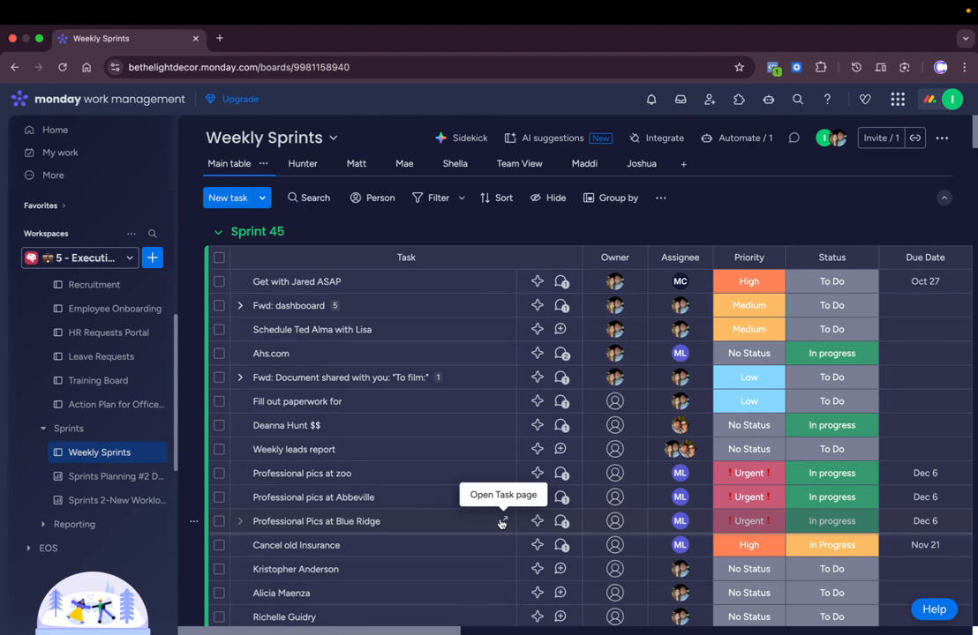
{"action": "left_click", "coordinate": [101, 485]}
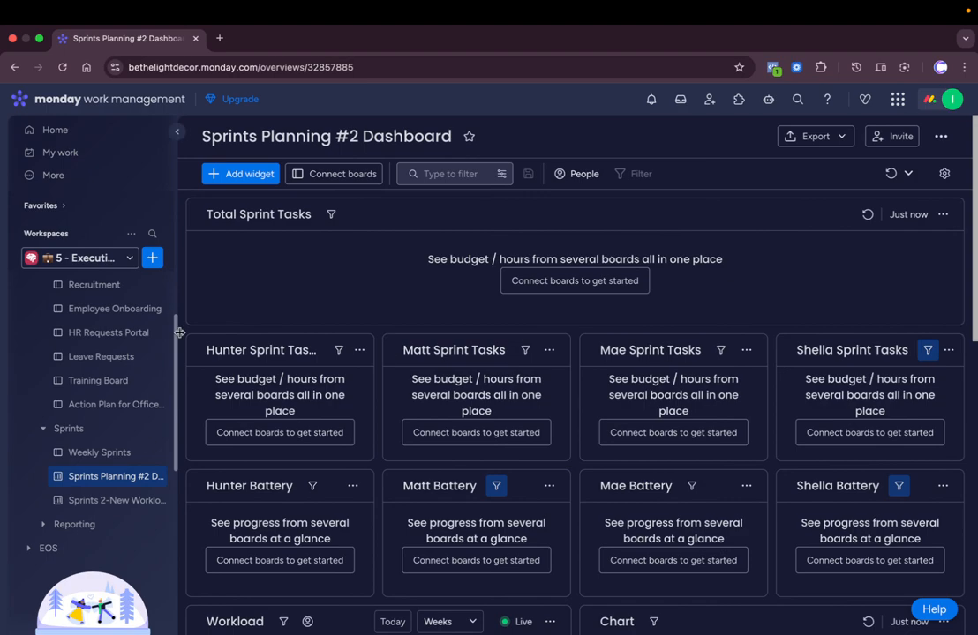
{"action": "left_click", "coordinate": [80, 499]}
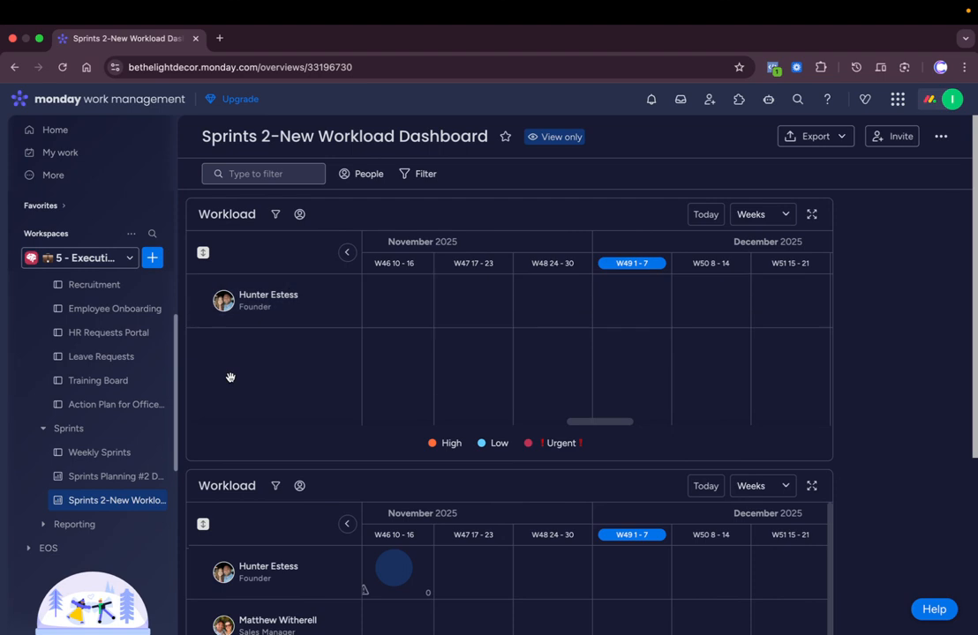
Check the second Workload widget, expand the Reporting subfolder and view All Daily Tasks on the TASK/PERFORMANCE BOARD dashboard.
{"action": "scroll", "coordinate": [616, 474], "scroll_direction": "down", "scroll_amount": 5}
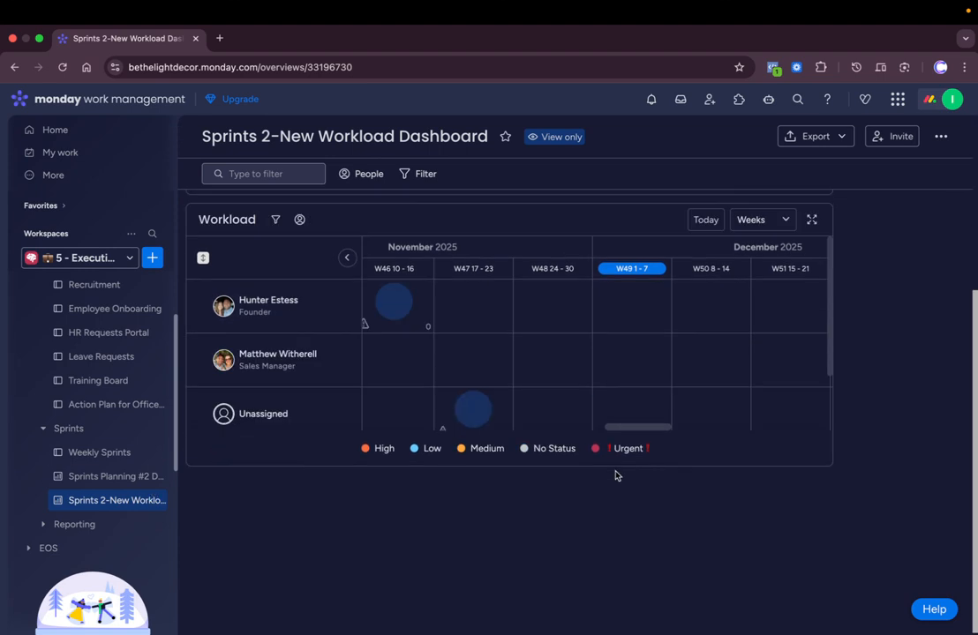
{"action": "left_click", "coordinate": [49, 527]}
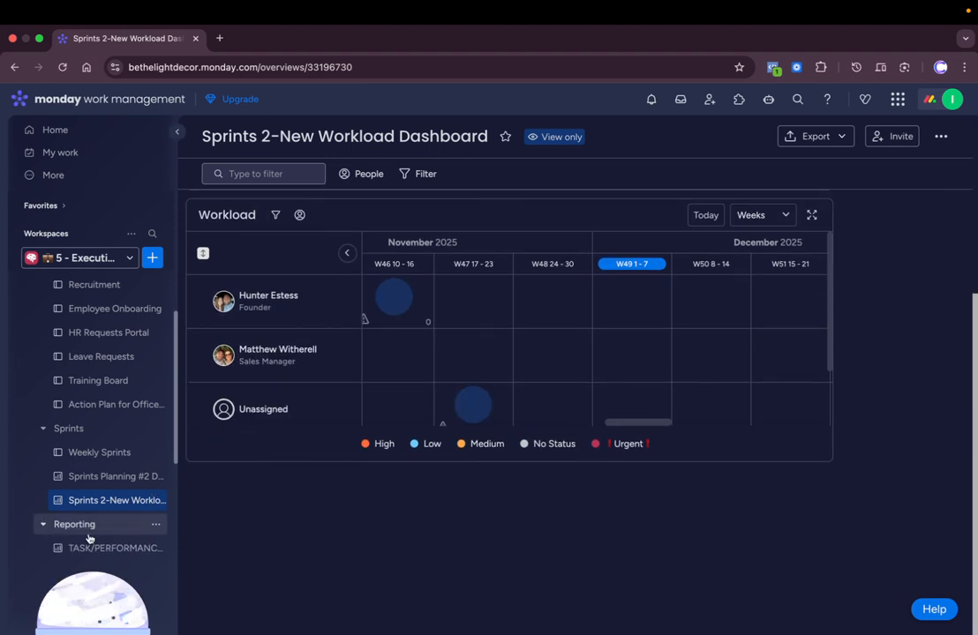
{"action": "scroll", "coordinate": [61, 538], "scroll_direction": "down", "scroll_amount": 3}
{"action": "left_click", "coordinate": [89, 438]}
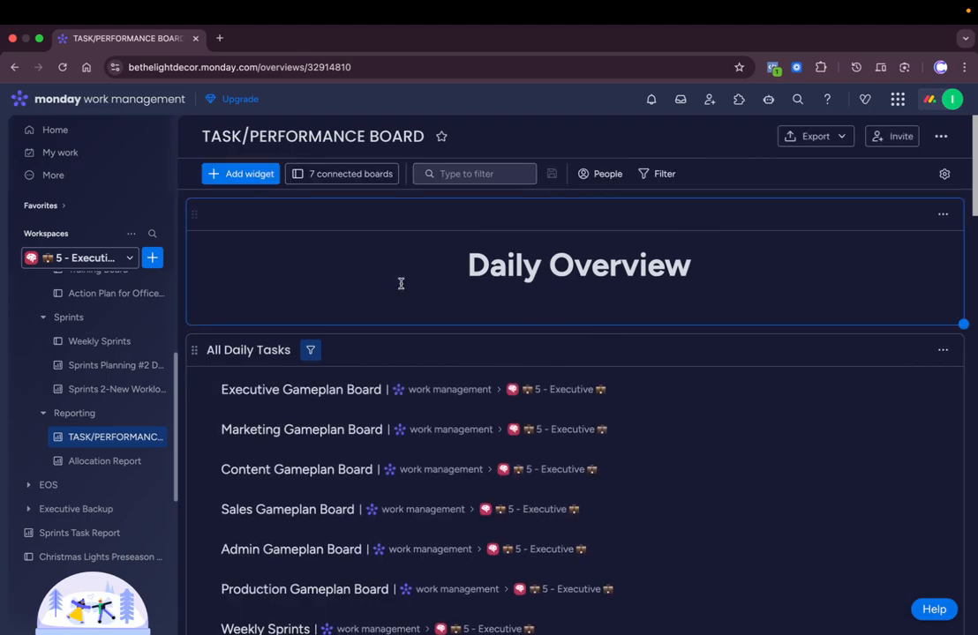
{"action": "scroll", "coordinate": [679, 344], "scroll_direction": "down", "scroll_amount": 2}
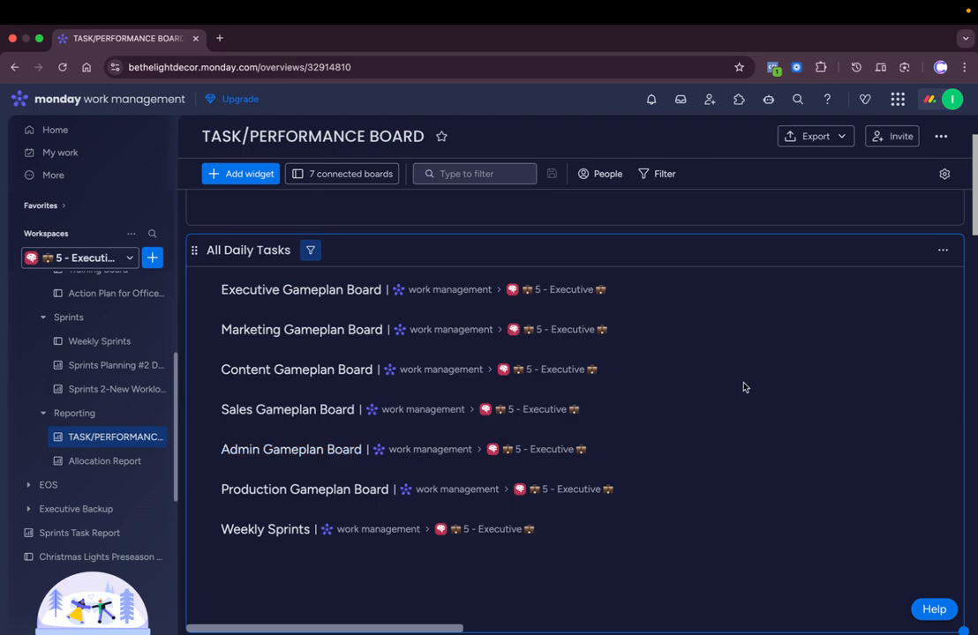
Follow the Executive Gameplan Board link, return to the dashboard and review its Daily Overview charts, Battery and Time Tracking widgets.
{"action": "left_click", "coordinate": [231, 296]}
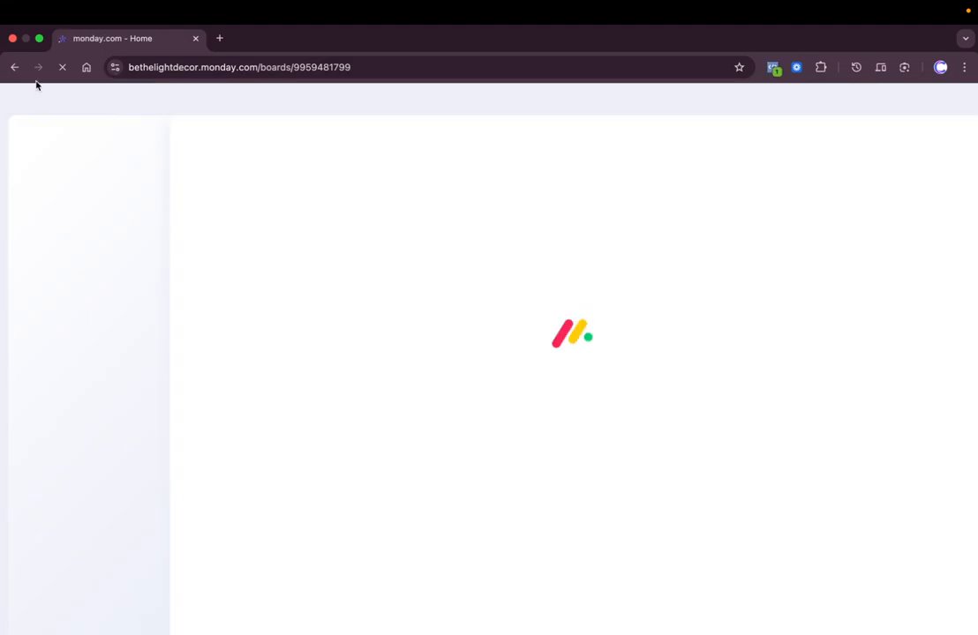
{"action": "left_click", "coordinate": [14, 67]}
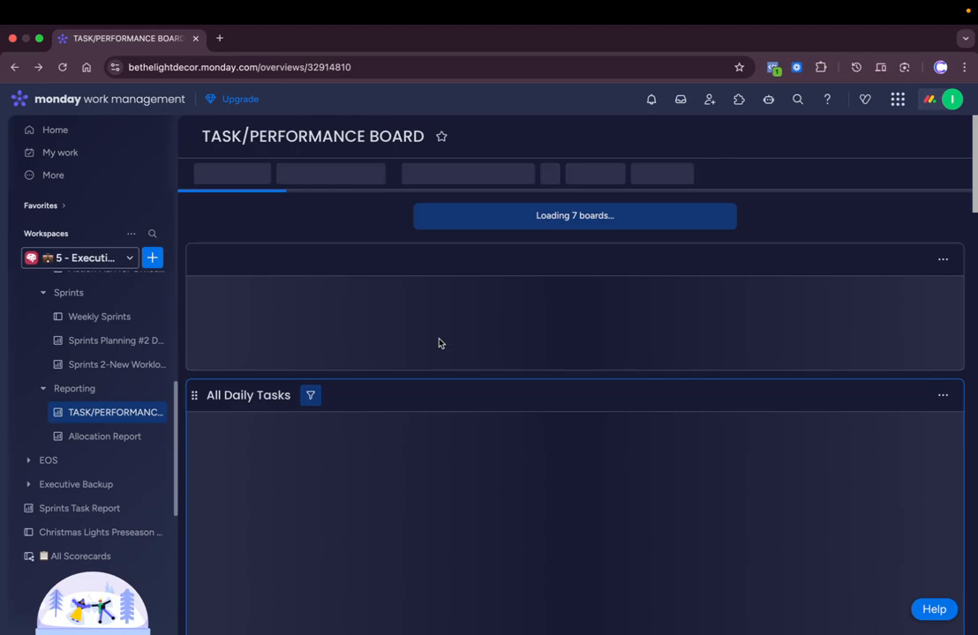
{"action": "scroll", "coordinate": [767, 347], "scroll_direction": "down", "scroll_amount": 5}
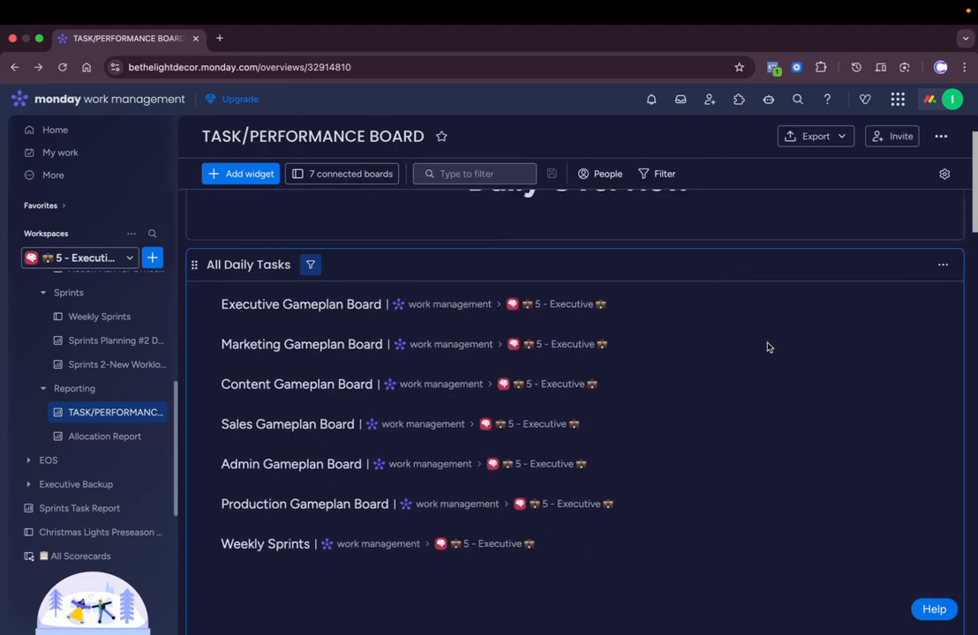
{"action": "scroll", "coordinate": [622, 433], "scroll_direction": "down", "scroll_amount": 3}
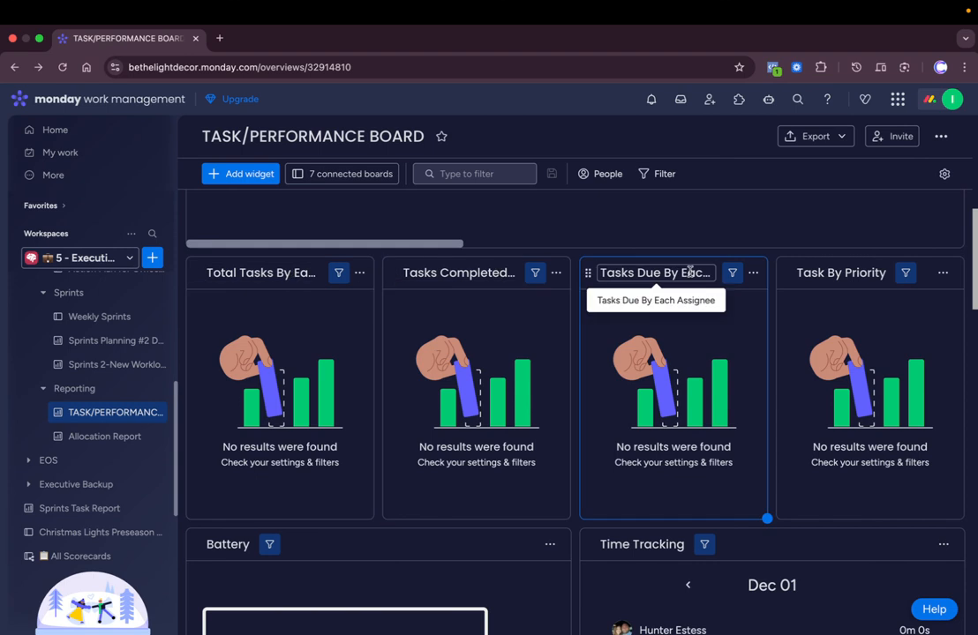
{"action": "scroll", "coordinate": [527, 441], "scroll_direction": "down", "scroll_amount": 3}
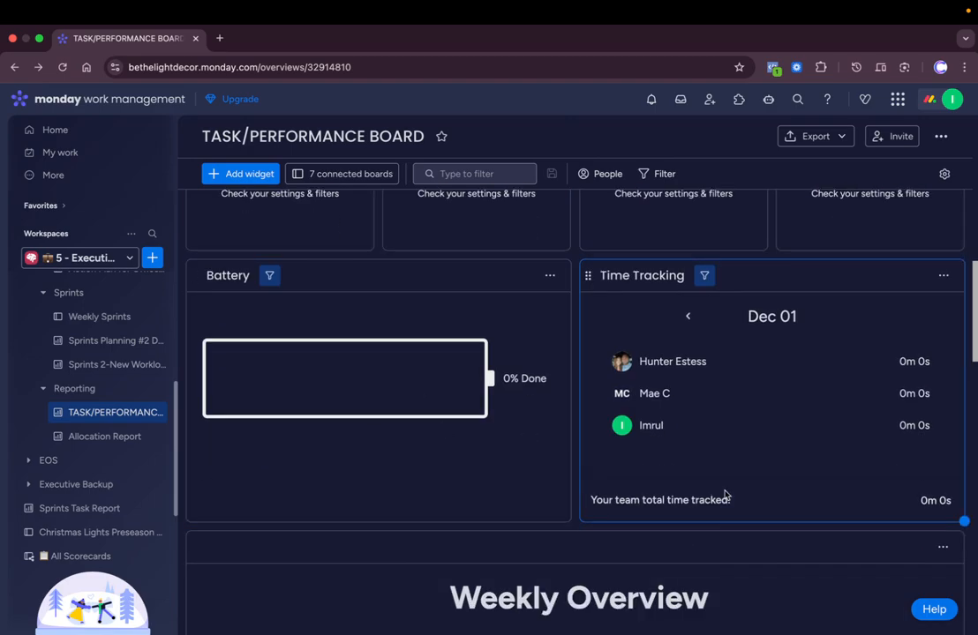
Review the Weekly Overview section, including Overdue Tasks across the gameplan boards, the task charts and All Weekly Tasks.
{"action": "scroll", "coordinate": [719, 462], "scroll_direction": "down", "scroll_amount": 3}
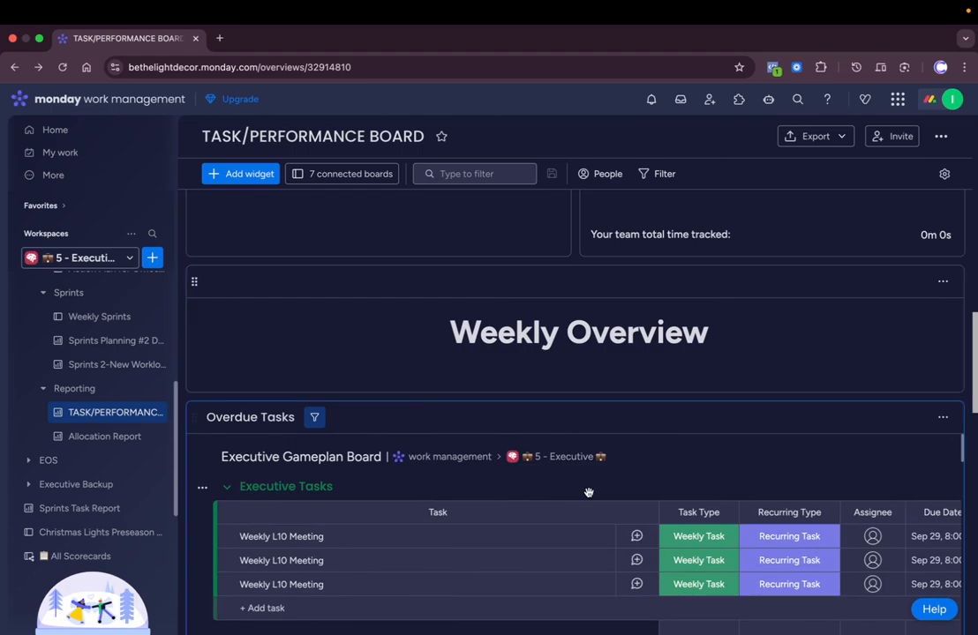
{"action": "scroll", "coordinate": [588, 492], "scroll_direction": "down", "scroll_amount": 2}
{"action": "scroll", "coordinate": [587, 382], "scroll_direction": "down", "scroll_amount": 3}
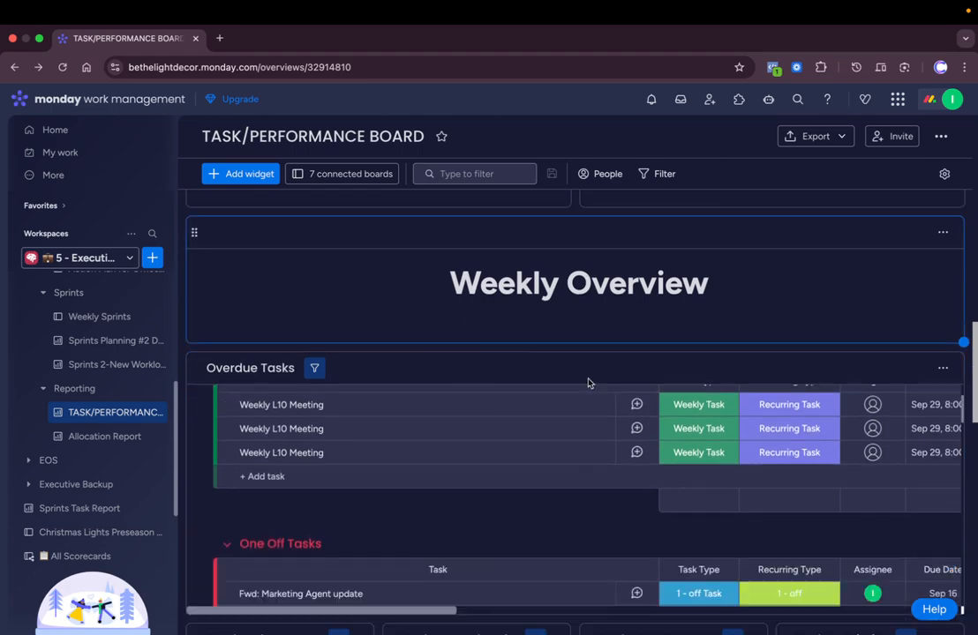
{"action": "scroll", "coordinate": [588, 383], "scroll_direction": "up", "scroll_amount": 1}
{"action": "scroll", "coordinate": [588, 383], "scroll_direction": "up", "scroll_amount": 1}
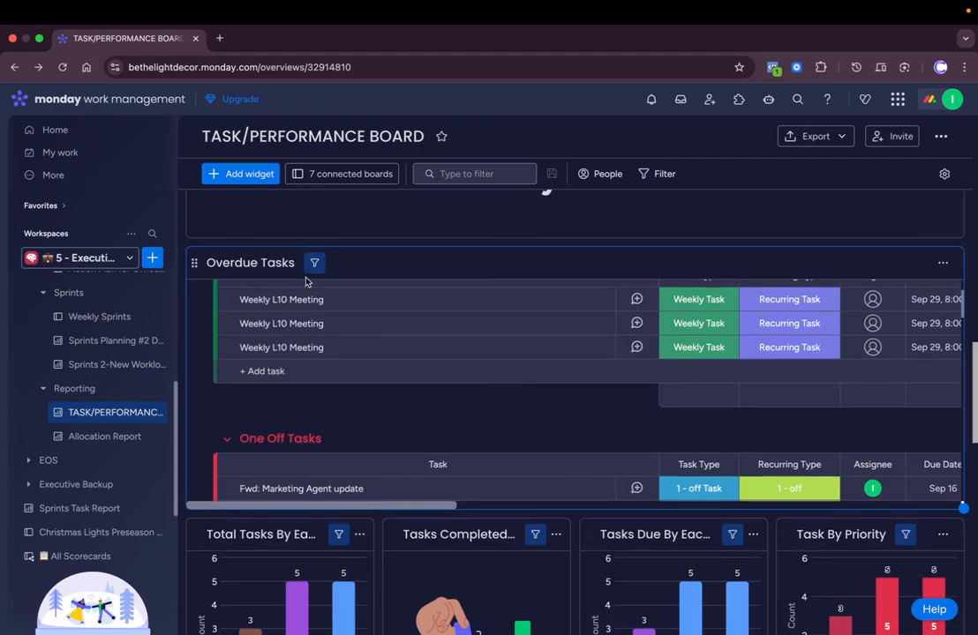
{"action": "scroll", "coordinate": [493, 412], "scroll_direction": "down", "scroll_amount": 2}
{"action": "scroll", "coordinate": [493, 412], "scroll_direction": "down", "scroll_amount": 3}
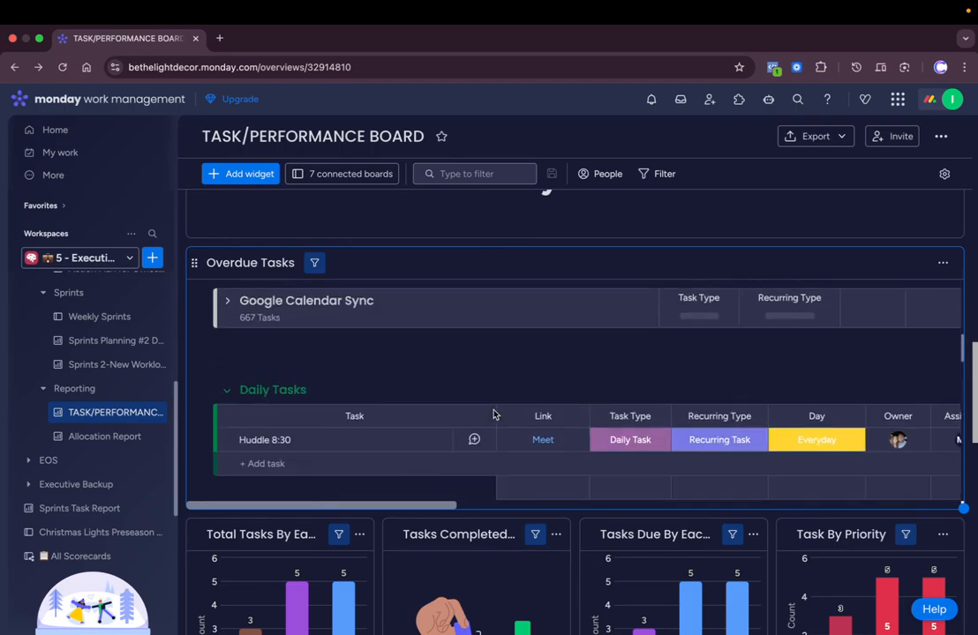
{"action": "scroll", "coordinate": [423, 497], "scroll_direction": "down", "scroll_amount": 5}
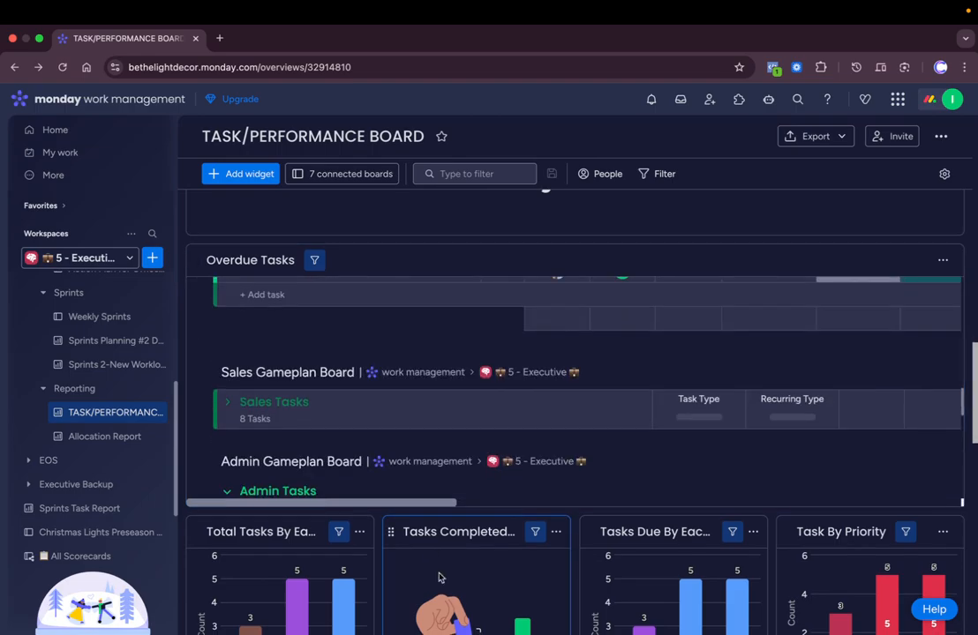
{"action": "scroll", "coordinate": [439, 576], "scroll_direction": "down", "scroll_amount": 6}
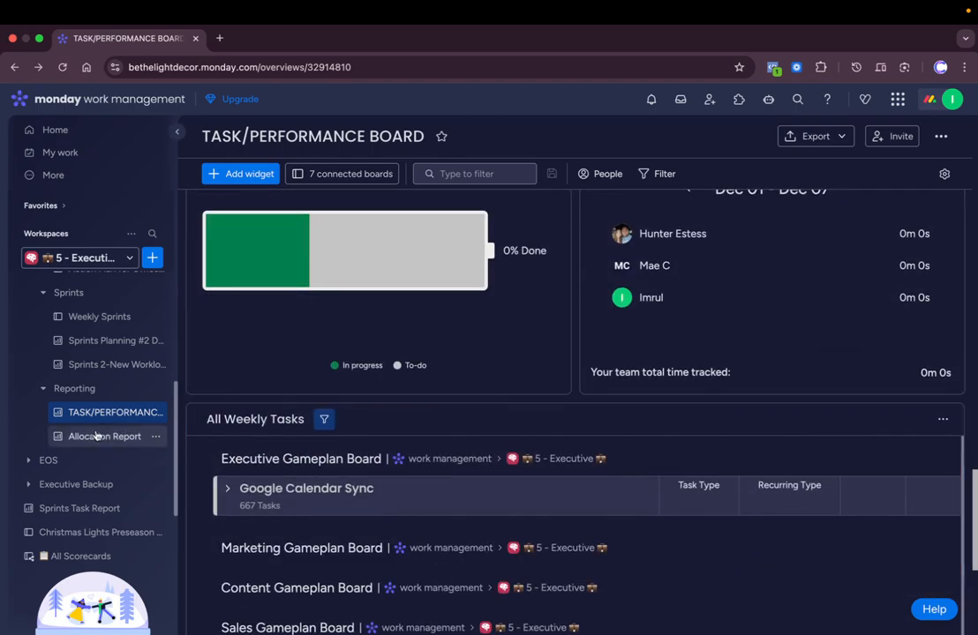
Open the Allocation Report dashboard and examine its Workload (2400min/week) and Overdue Tasks widgets.
{"action": "left_click", "coordinate": [97, 436]}
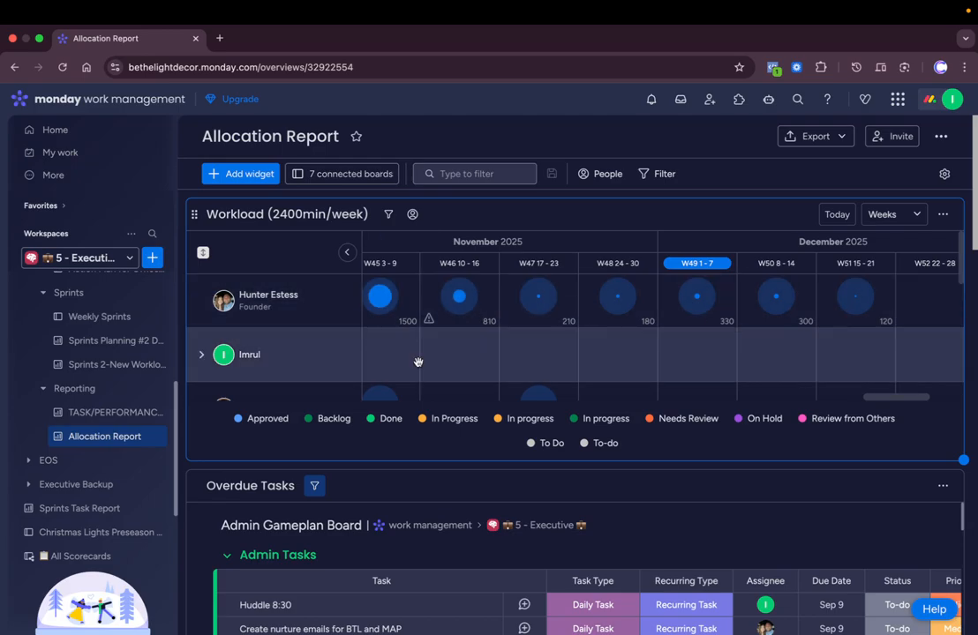
{"action": "scroll", "coordinate": [419, 362], "scroll_direction": "down", "scroll_amount": 5}
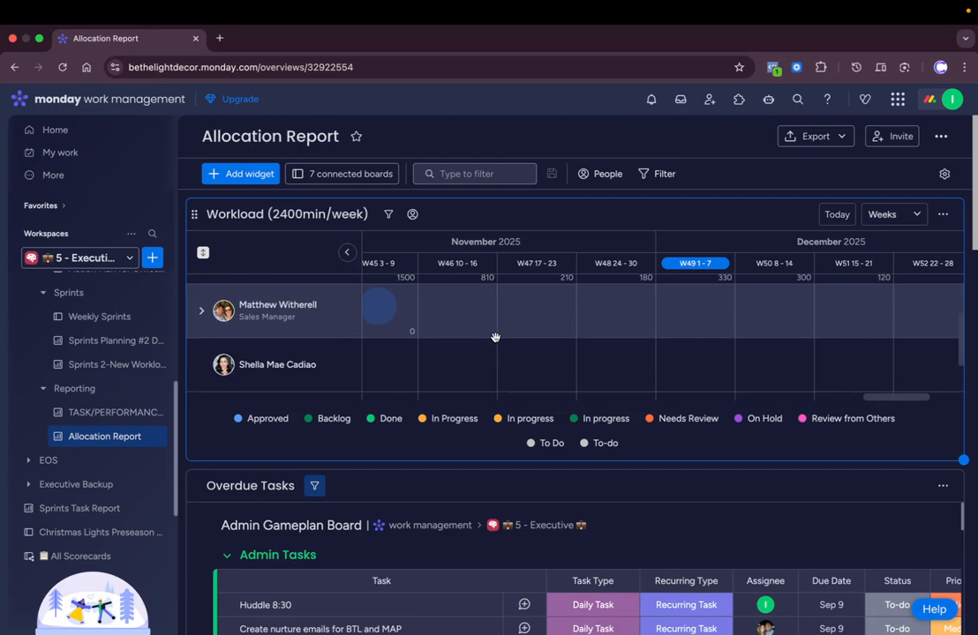
{"action": "scroll", "coordinate": [485, 337], "scroll_direction": "up", "scroll_amount": 1}
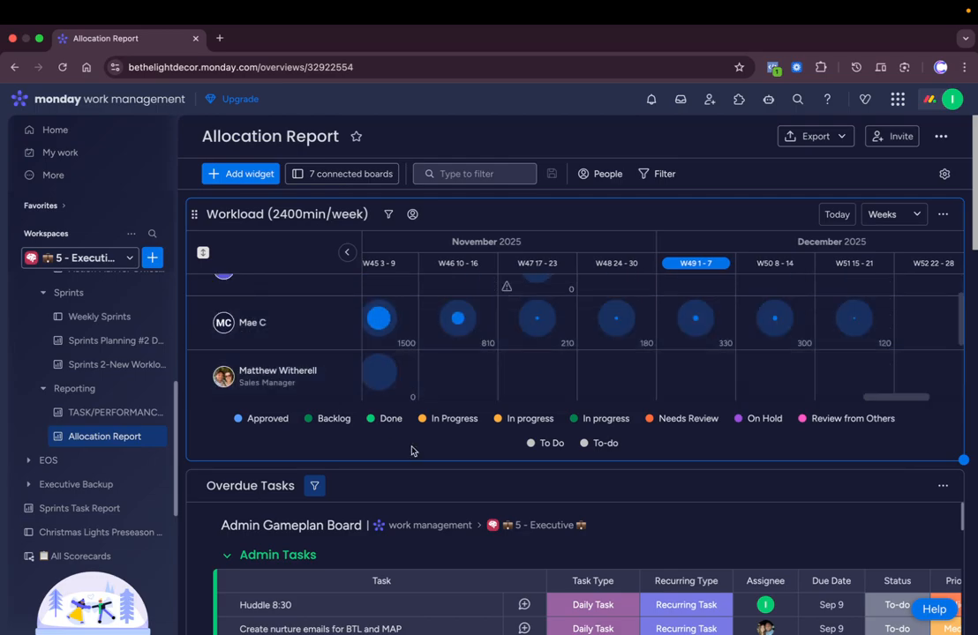
{"action": "scroll", "coordinate": [410, 451], "scroll_direction": "down", "scroll_amount": 3}
{"action": "scroll", "coordinate": [412, 451], "scroll_direction": "down", "scroll_amount": 3}
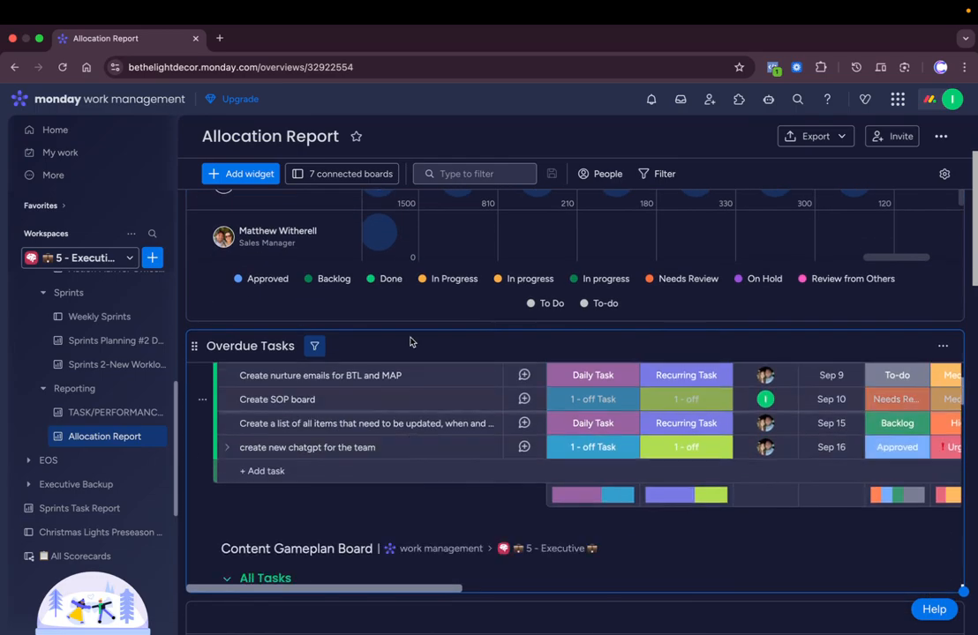
View the Estimated Time (minutes) and Actual Time charts in the Allocation Report's Daily Overview.
{"action": "scroll", "coordinate": [470, 324], "scroll_direction": "down", "scroll_amount": 5}
{"action": "scroll", "coordinate": [470, 324], "scroll_direction": "down", "scroll_amount": 2}
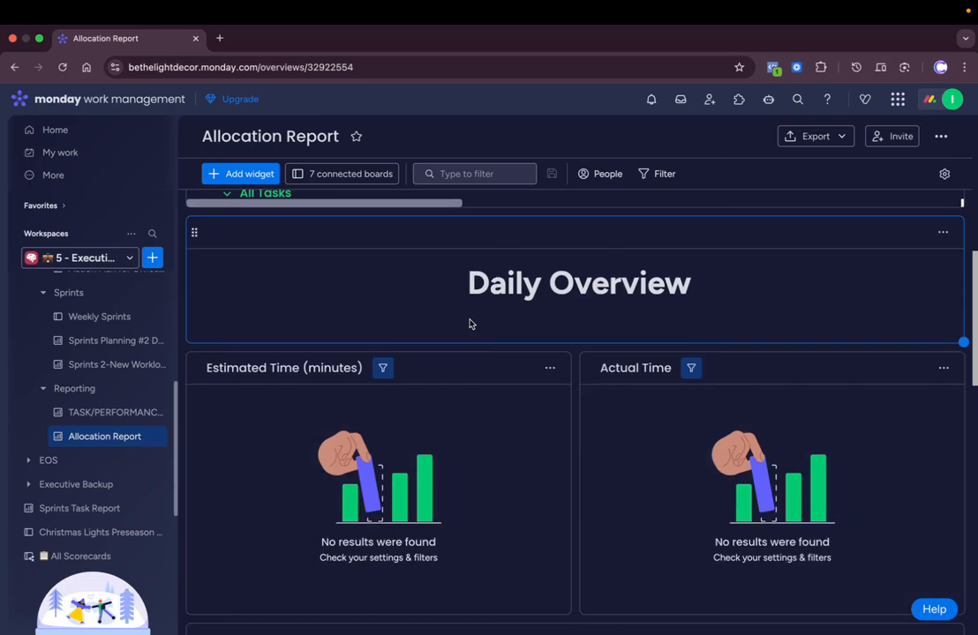
{"action": "scroll", "coordinate": [471, 311], "scroll_direction": "up", "scroll_amount": 1}
{"action": "scroll", "coordinate": [470, 318], "scroll_direction": "down", "scroll_amount": 3}
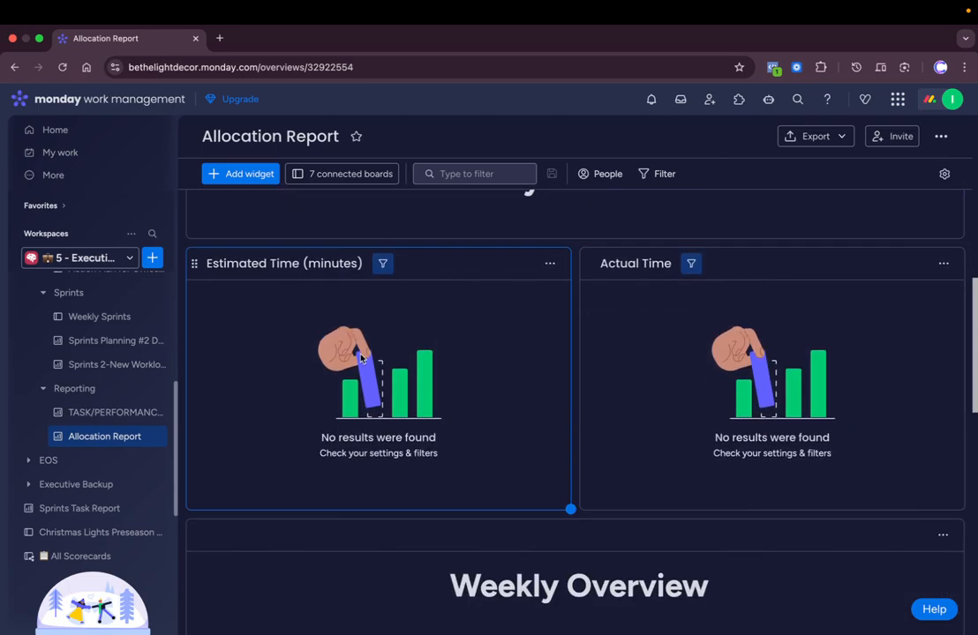
{"action": "scroll", "coordinate": [495, 325], "scroll_direction": "up", "scroll_amount": 1}
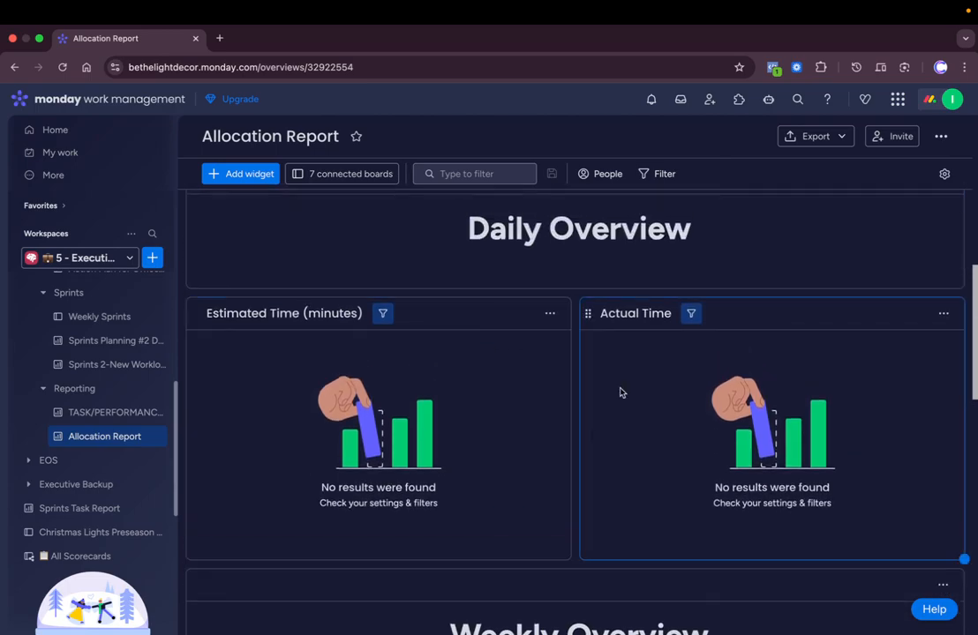
Examine the Weekly Overview's Estimated Time, Actual Time and Employee Efficiency (%) charts.
{"action": "scroll", "coordinate": [626, 437], "scroll_direction": "down", "scroll_amount": 6}
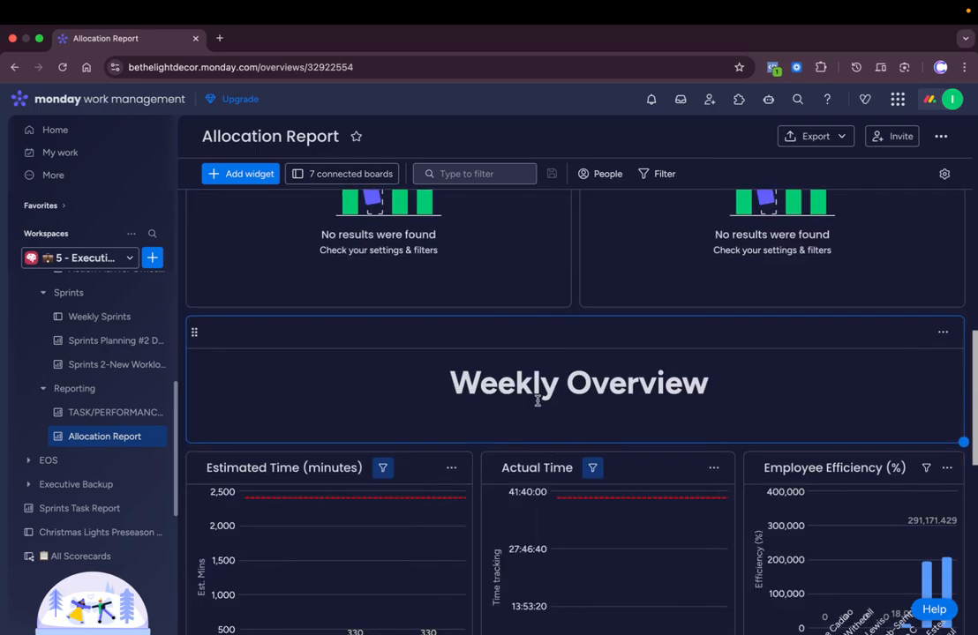
{"action": "scroll", "coordinate": [591, 403], "scroll_direction": "down", "scroll_amount": 5}
{"action": "scroll", "coordinate": [470, 454], "scroll_direction": "up", "scroll_amount": 1}
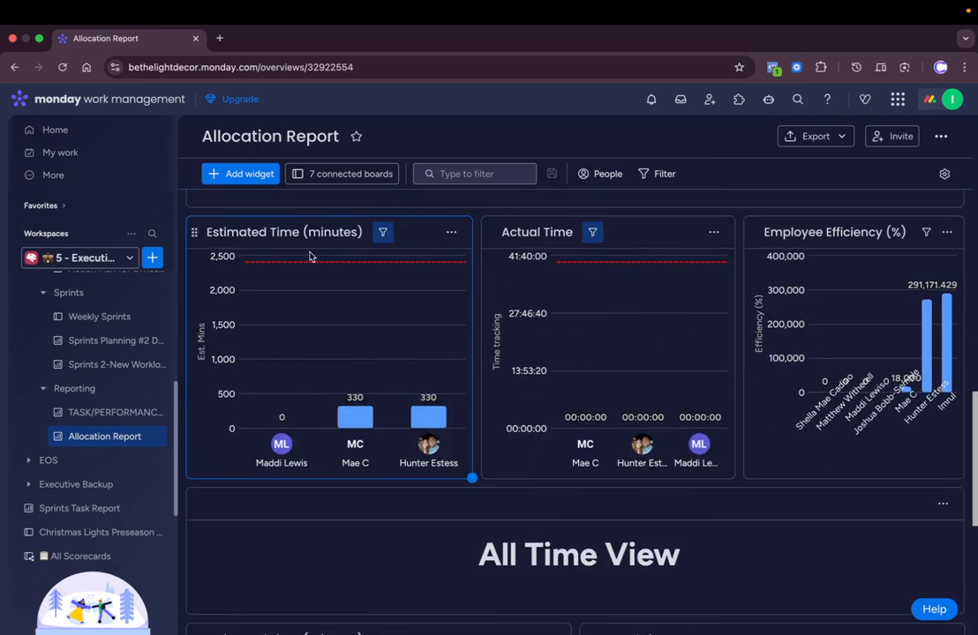
{"action": "mouse_move", "coordinate": [355, 429]}
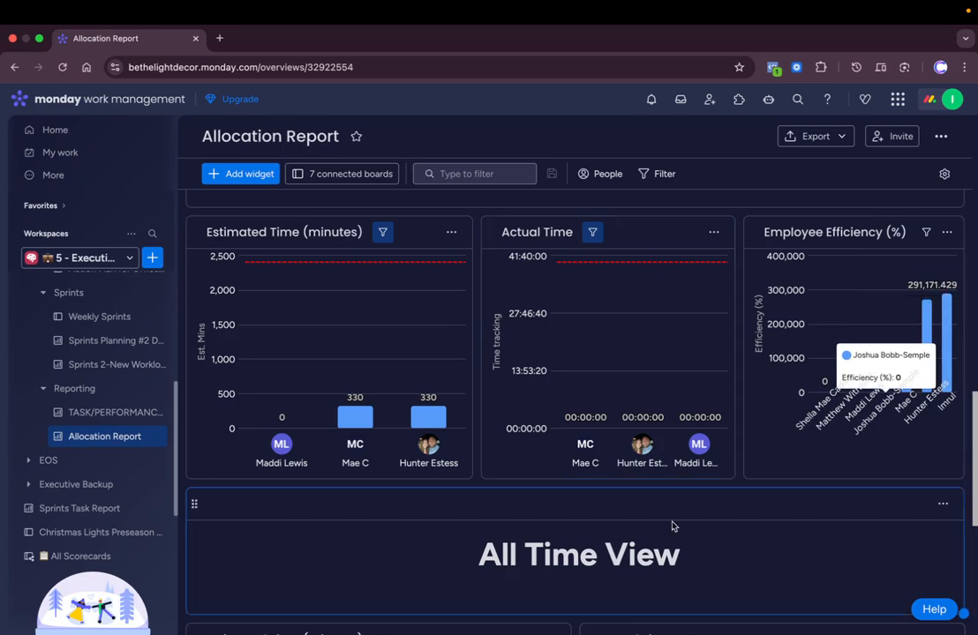
Examine the All Time View charts, inspecting individual employees' bars in the Estimated Time (minutes) chart.
{"action": "scroll", "coordinate": [627, 586], "scroll_direction": "down", "scroll_amount": 1}
{"action": "scroll", "coordinate": [626, 586], "scroll_direction": "down", "scroll_amount": 5}
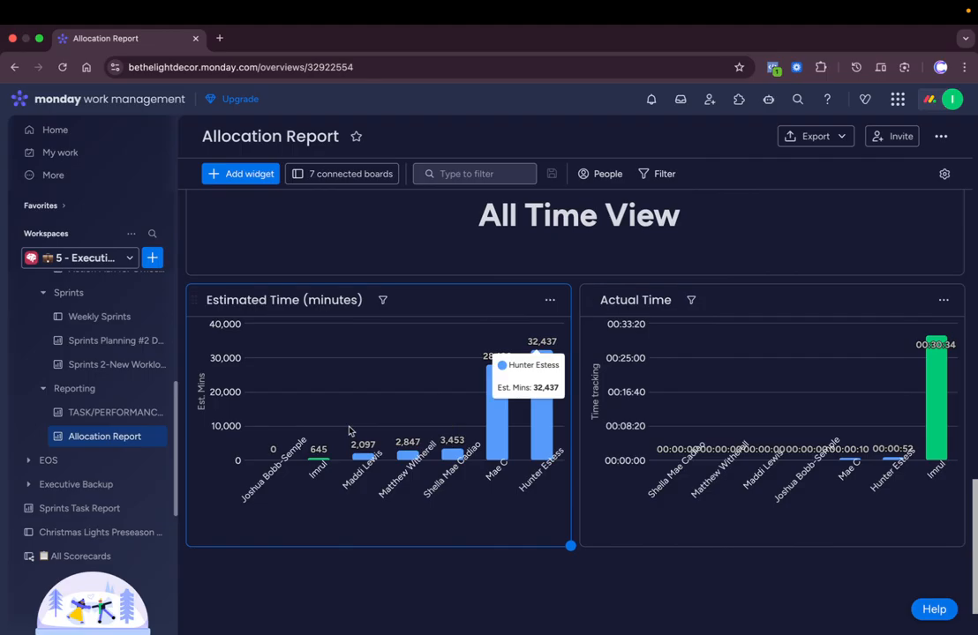
{"action": "scroll", "coordinate": [440, 602], "scroll_direction": "down", "scroll_amount": 3}
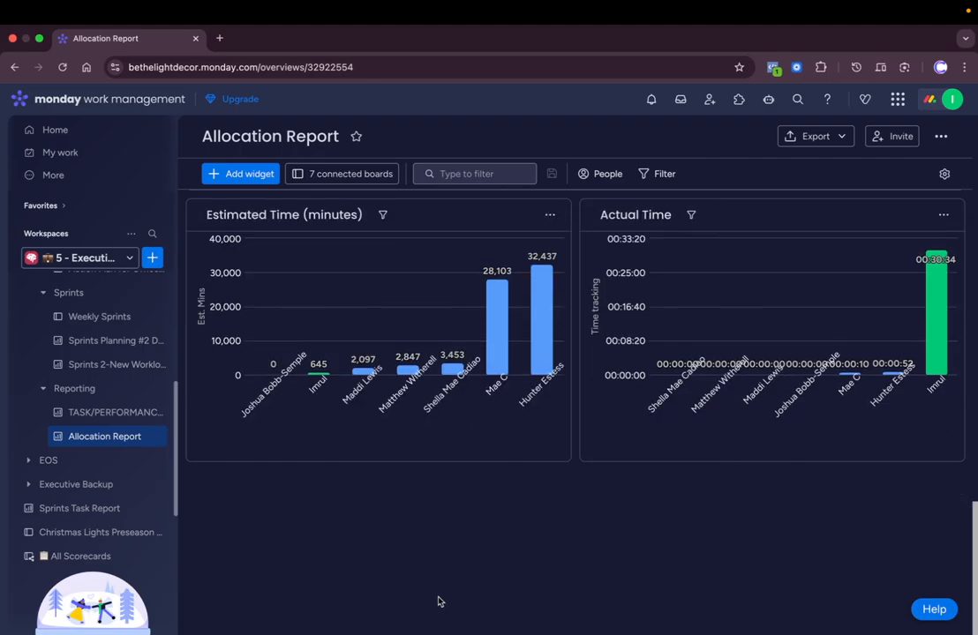
{"action": "mouse_move", "coordinate": [496, 371]}
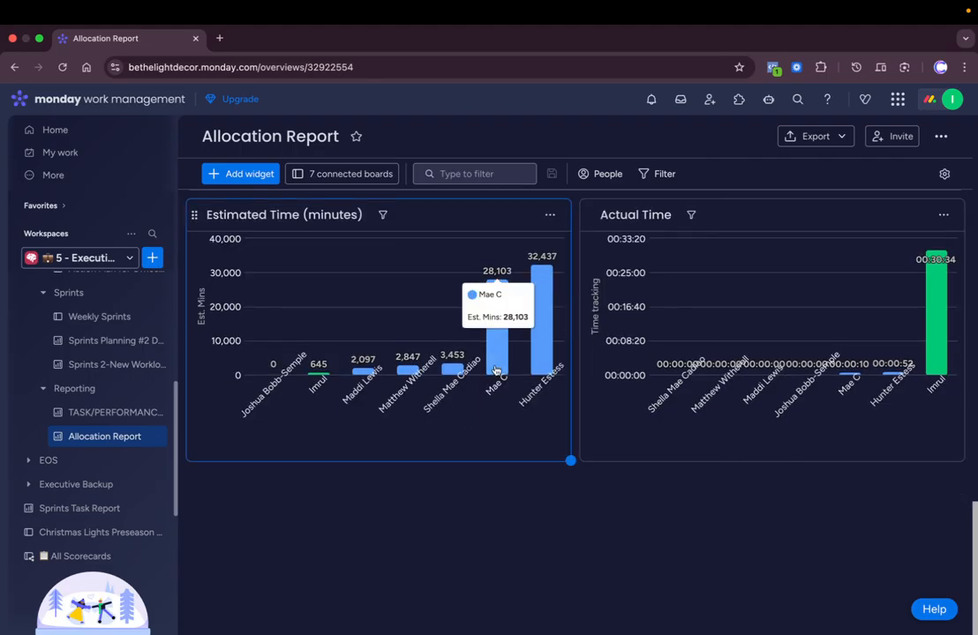
{"action": "mouse_move", "coordinate": [544, 266]}
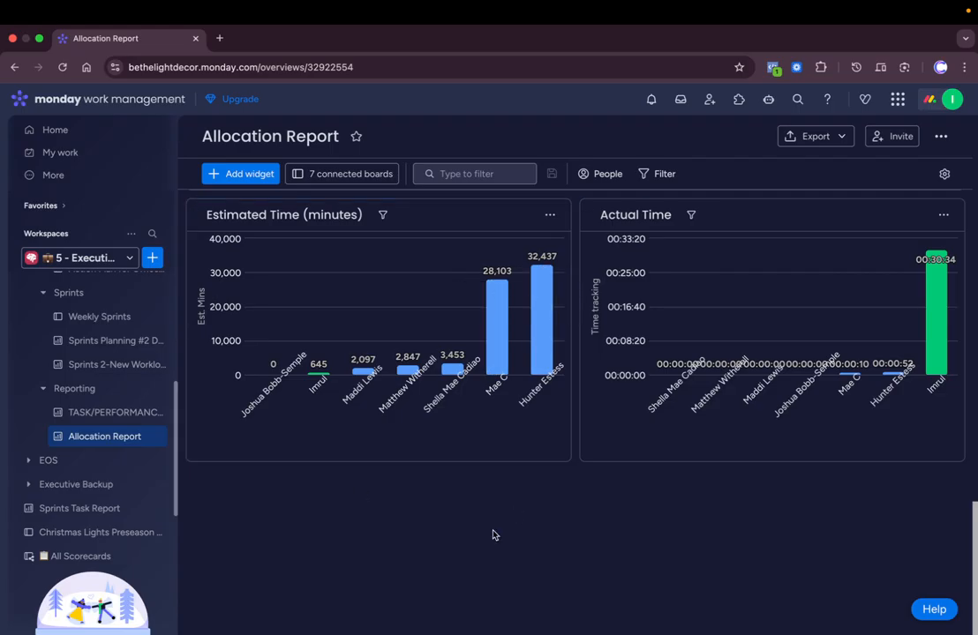
Expand the EOS folder and look through its VTO, Resource Center and Team L10 subfolders.
{"action": "left_click", "coordinate": [32, 461]}
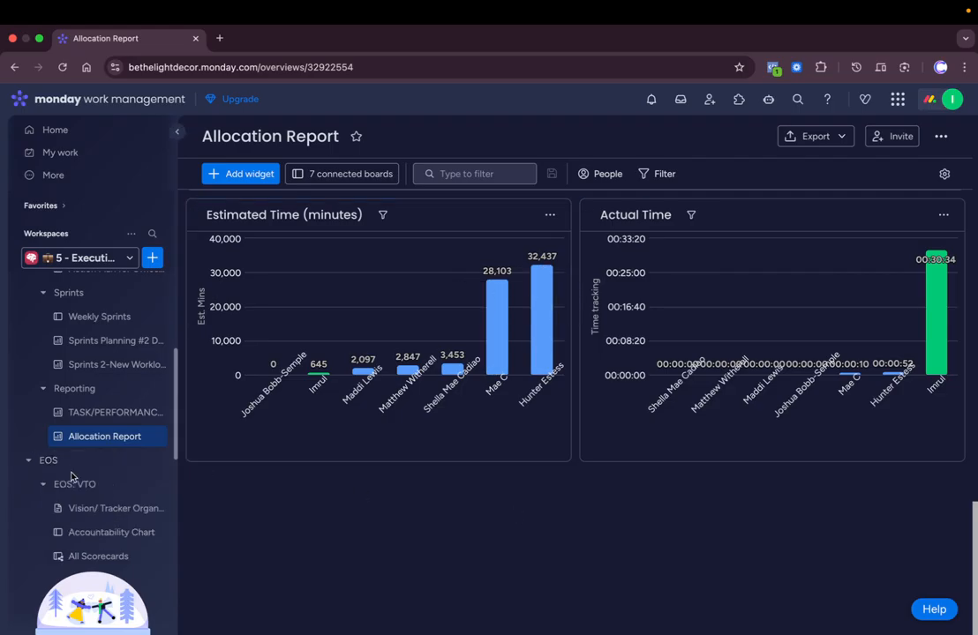
{"action": "scroll", "coordinate": [88, 420], "scroll_direction": "down", "scroll_amount": 4}
{"action": "scroll", "coordinate": [100, 420], "scroll_direction": "up", "scroll_amount": 6}
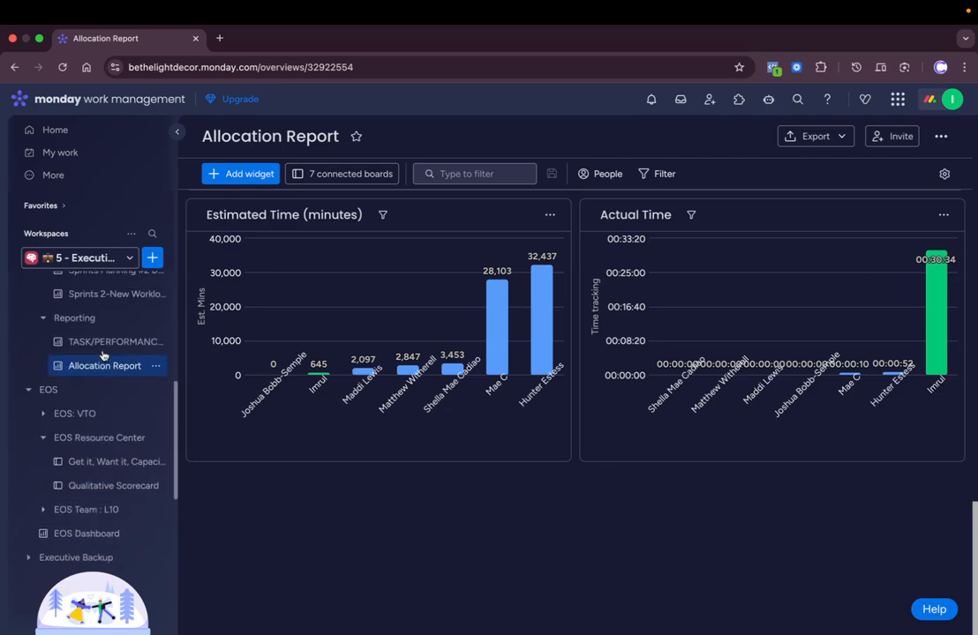
{"action": "scroll", "coordinate": [62, 342], "scroll_direction": "up", "scroll_amount": 2}
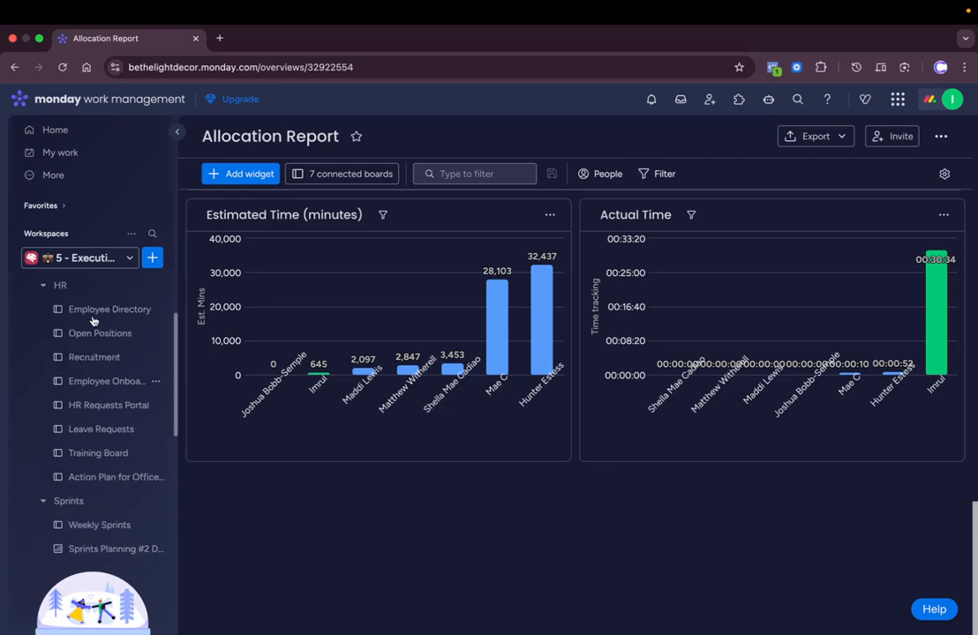
{"action": "left_click", "coordinate": [66, 321]}
{"action": "scroll", "coordinate": [80, 379], "scroll_direction": "down", "scroll_amount": 3}
{"action": "scroll", "coordinate": [97, 436], "scroll_direction": "down", "scroll_amount": 2}
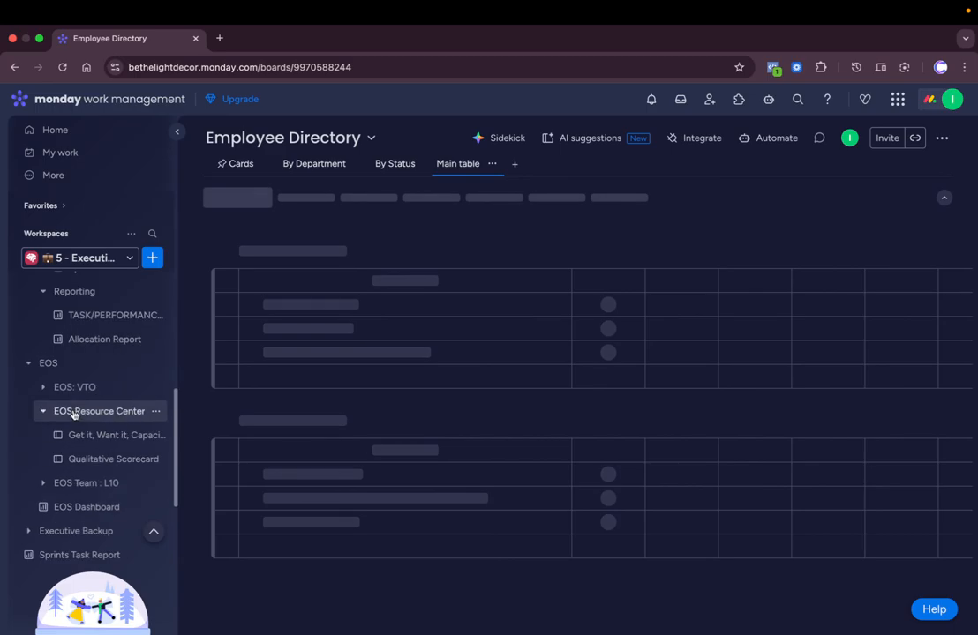
Open the Vision/ Tracker Organization document from the EOS: VTO subfolder and collapse that subfolder.
{"action": "left_click", "coordinate": [77, 389]}
{"action": "left_click", "coordinate": [98, 413]}
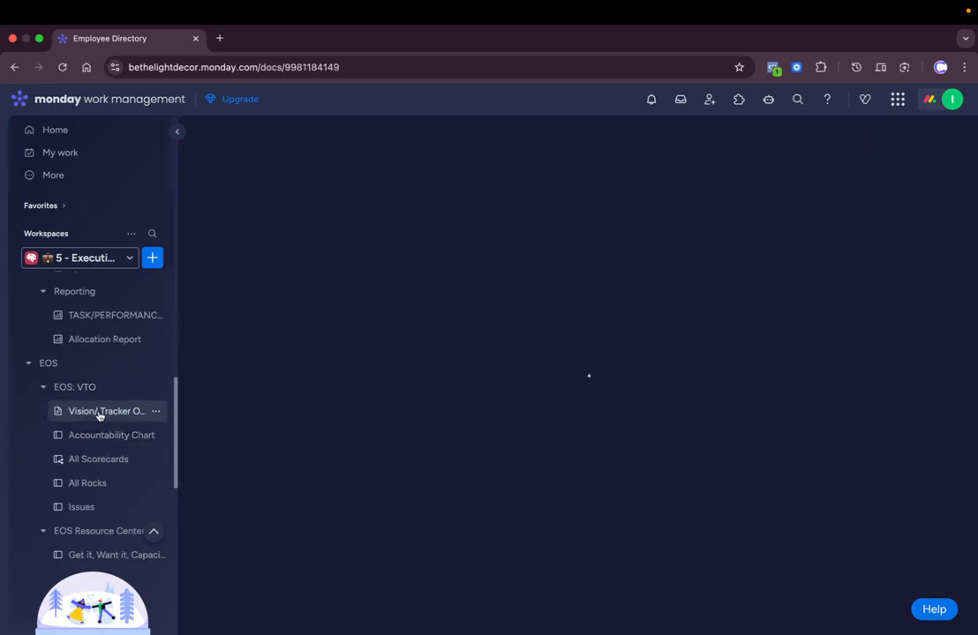
{"action": "left_click", "coordinate": [72, 390]}
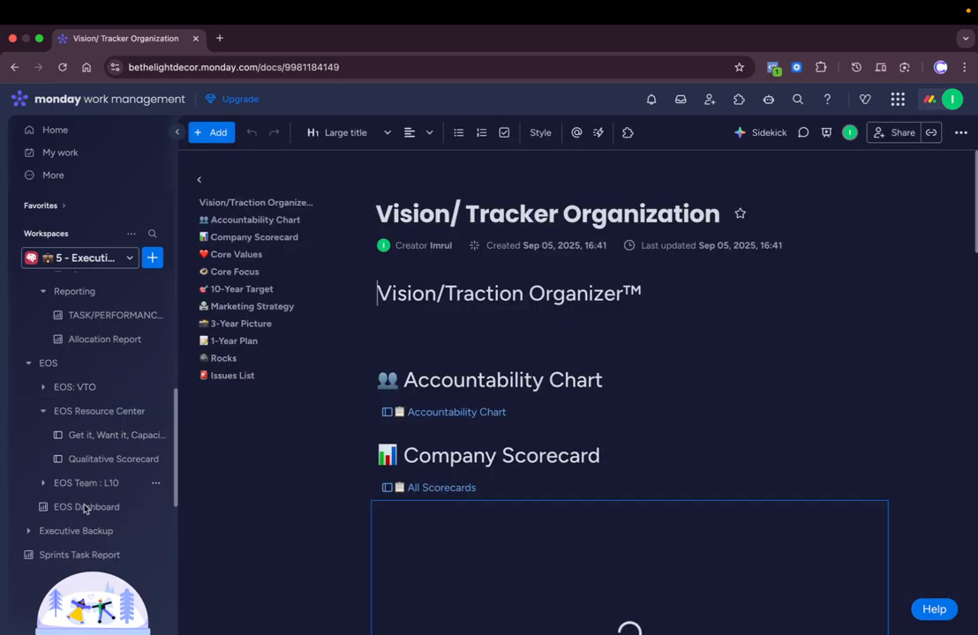
Look through the EOS Team : L10 subfolder, collapse it again and open the EOS Dashboard.
{"action": "scroll", "coordinate": [84, 481], "scroll_direction": "down", "scroll_amount": 2}
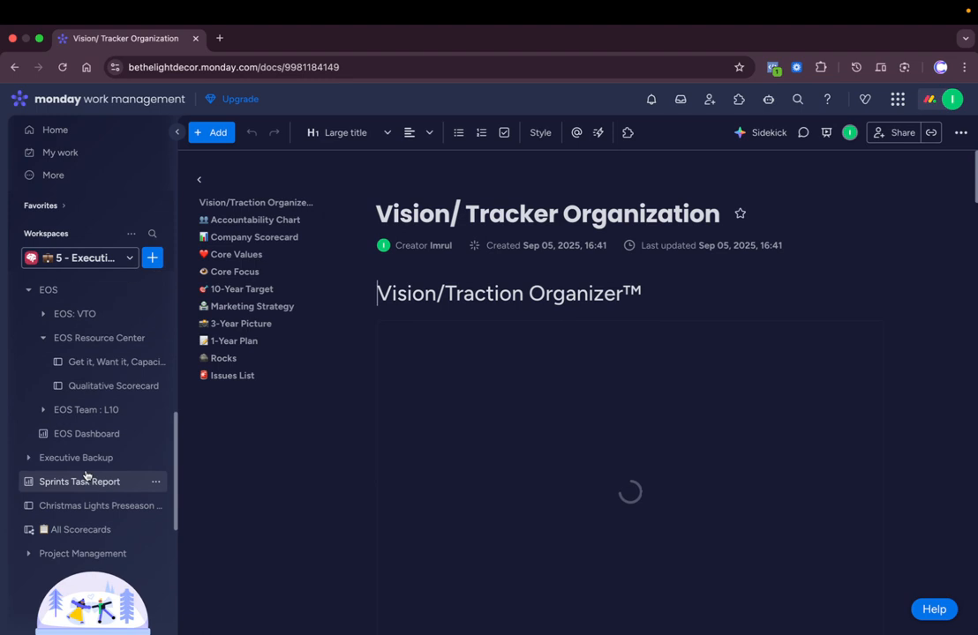
{"action": "left_click", "coordinate": [89, 412]}
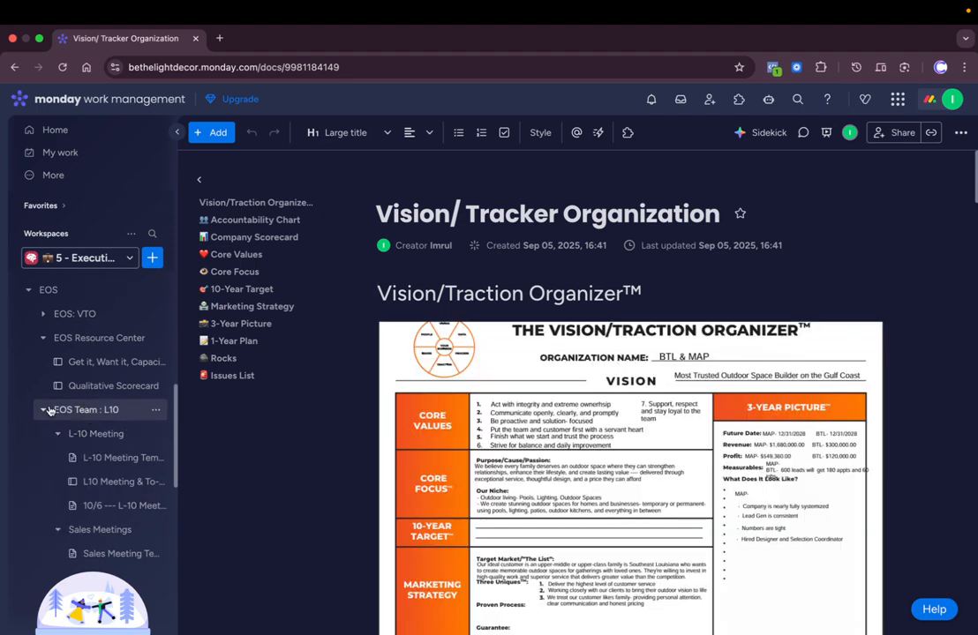
{"action": "left_click", "coordinate": [45, 411]}
{"action": "left_click", "coordinate": [86, 434]}
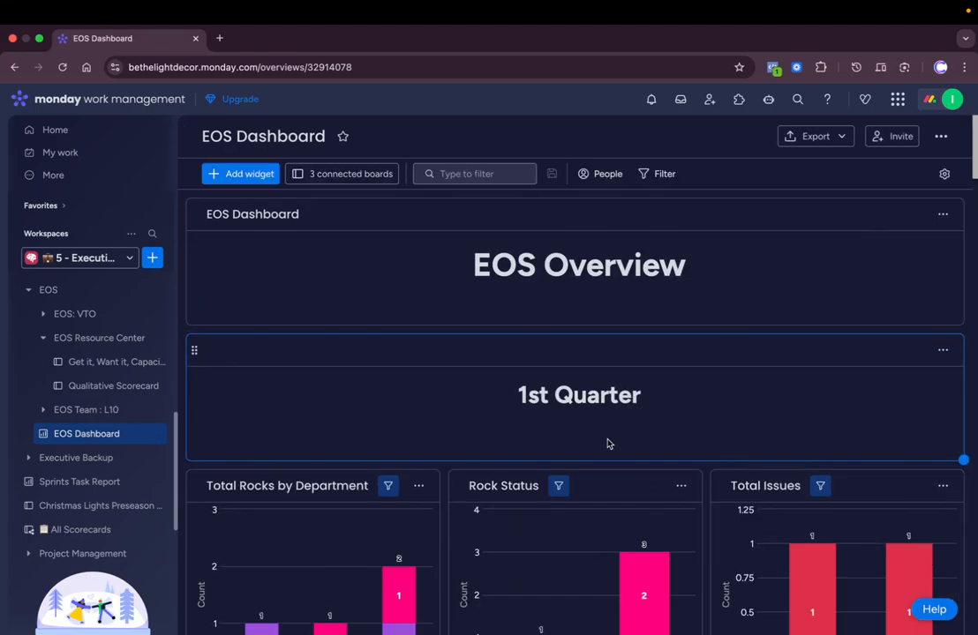
Examine the EOS Dashboard's quarterly charts on rocks by department, rock status, issues, L10 meetings and time tracking.
{"action": "scroll", "coordinate": [609, 443], "scroll_direction": "down", "scroll_amount": 2}
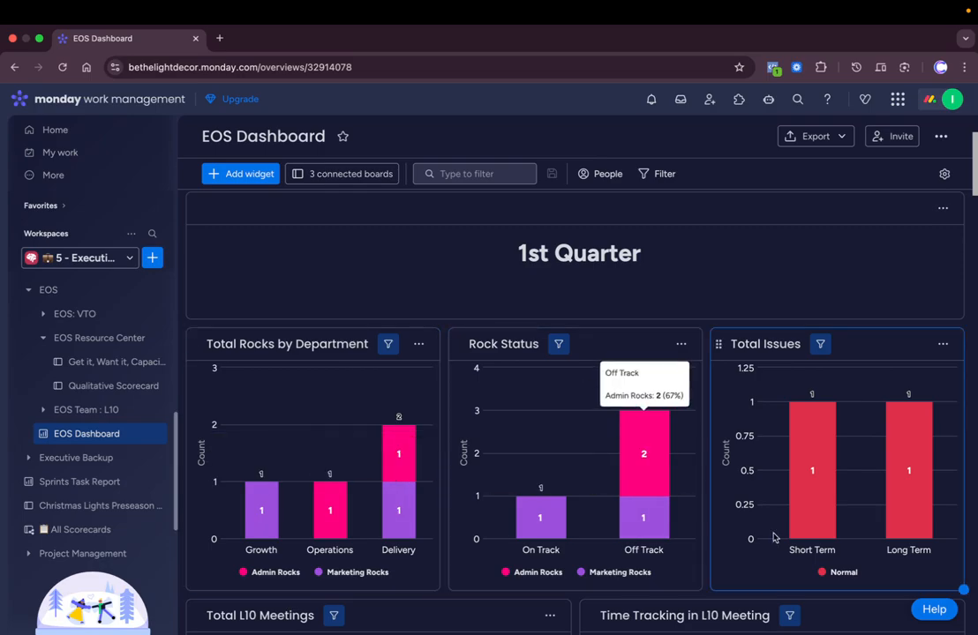
{"action": "scroll", "coordinate": [688, 511], "scroll_direction": "down", "scroll_amount": 5}
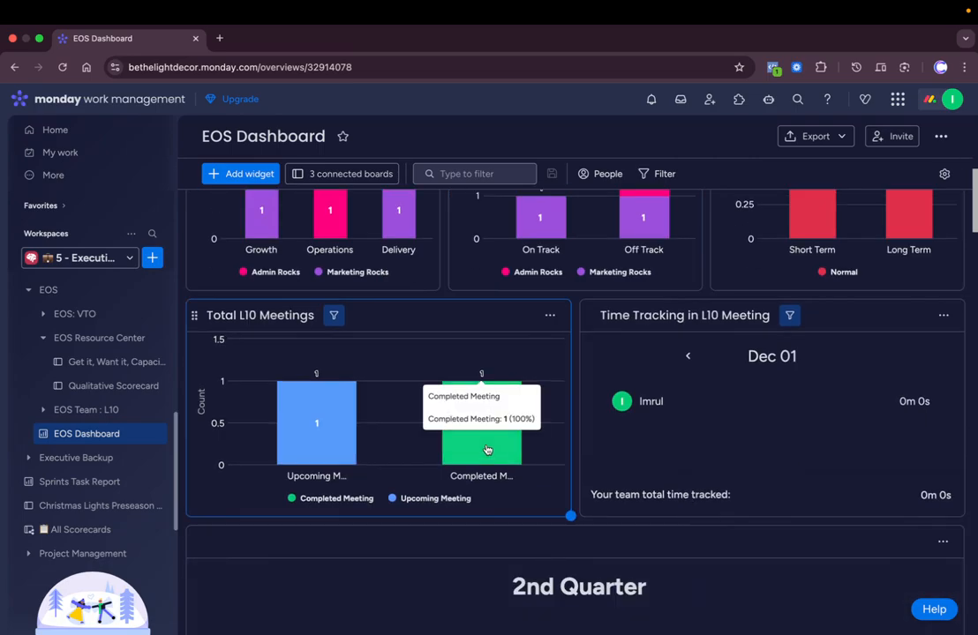
{"action": "scroll", "coordinate": [664, 486], "scroll_direction": "up", "scroll_amount": 4}
{"action": "scroll", "coordinate": [538, 406], "scroll_direction": "up", "scroll_amount": 2}
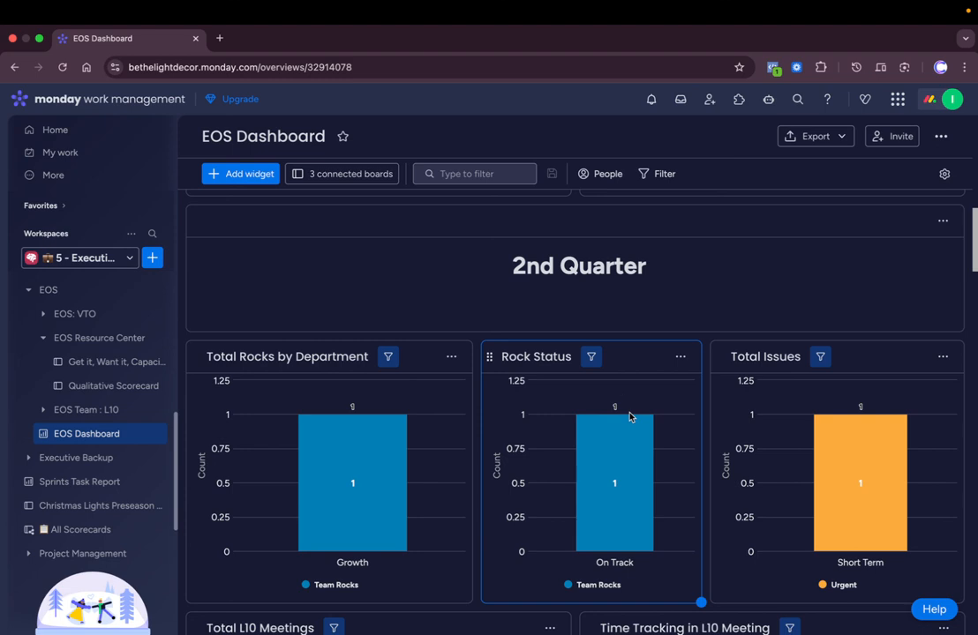
{"action": "scroll", "coordinate": [629, 416], "scroll_direction": "down", "scroll_amount": 9}
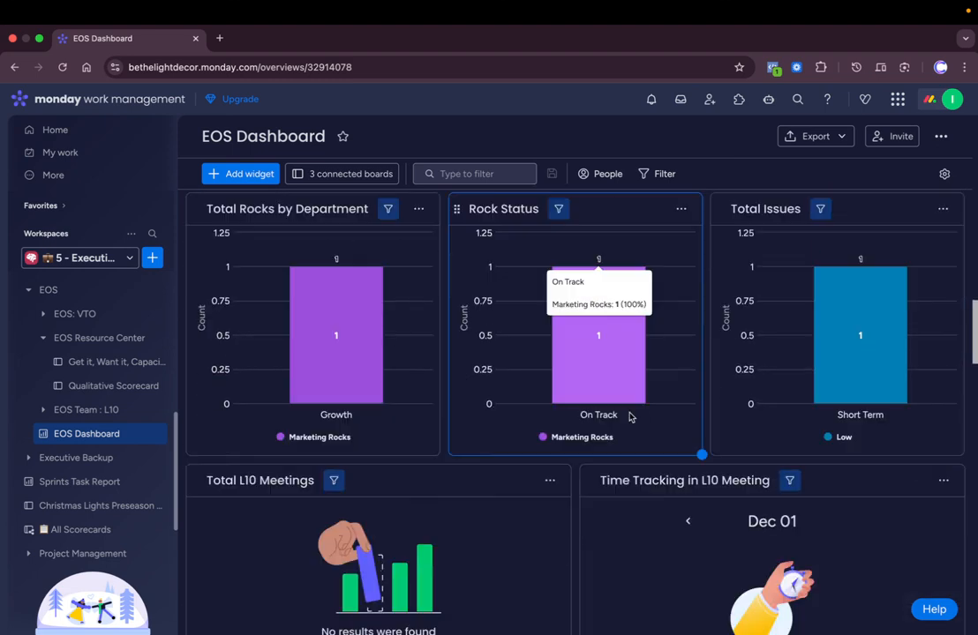
{"action": "scroll", "coordinate": [630, 417], "scroll_direction": "down", "scroll_amount": 10}
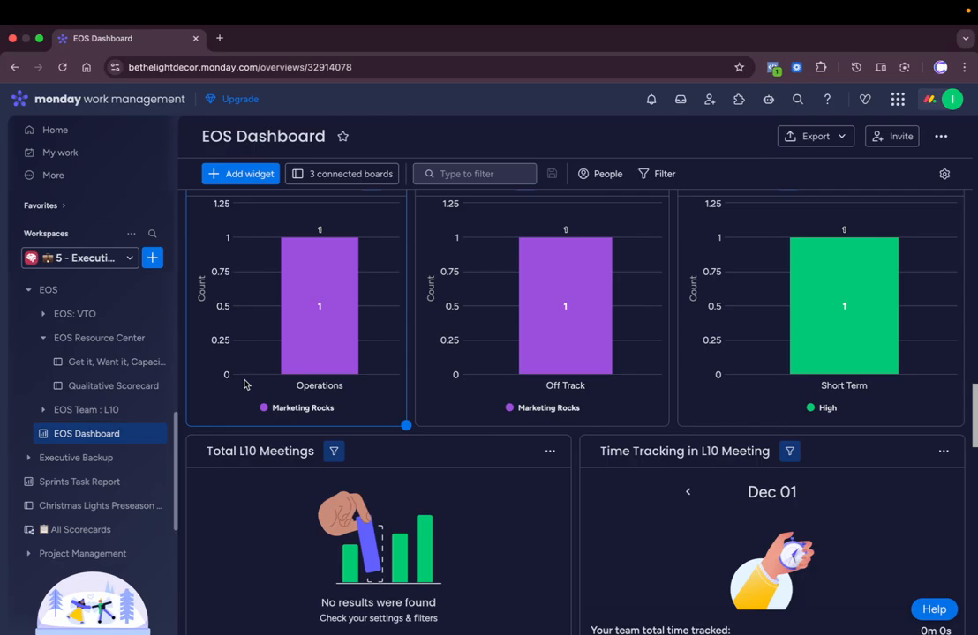
Look back over the Executive workspace's upper folders and switch to the ClickUp window with the Video Clips page.
{"action": "left_click", "coordinate": [108, 290]}
{"action": "scroll", "coordinate": [108, 323], "scroll_direction": "up", "scroll_amount": 15}
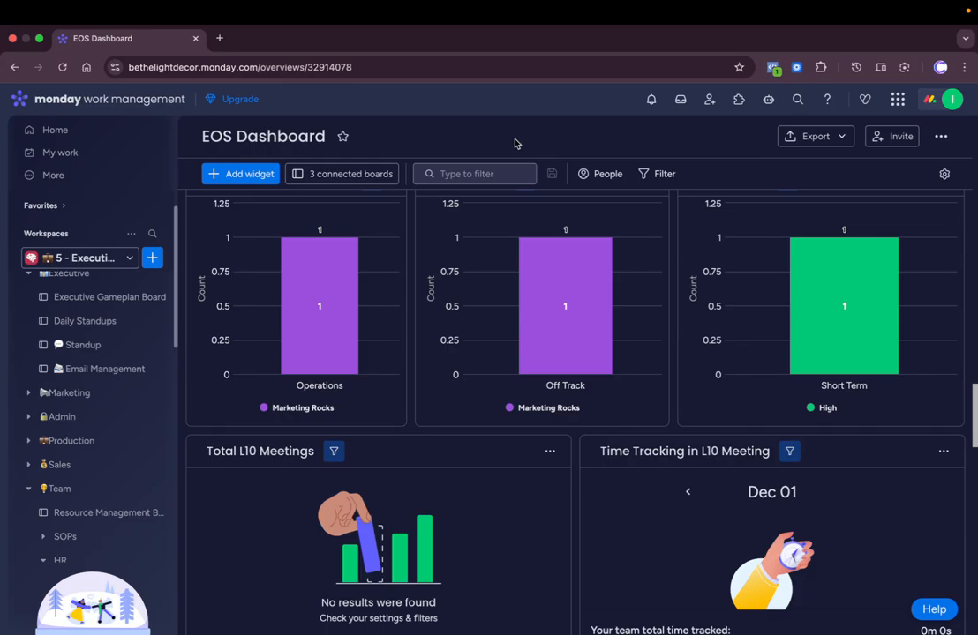
{"action": "key", "text": "ctrl+Up"}
{"action": "left_click", "coordinate": [557, 54]}
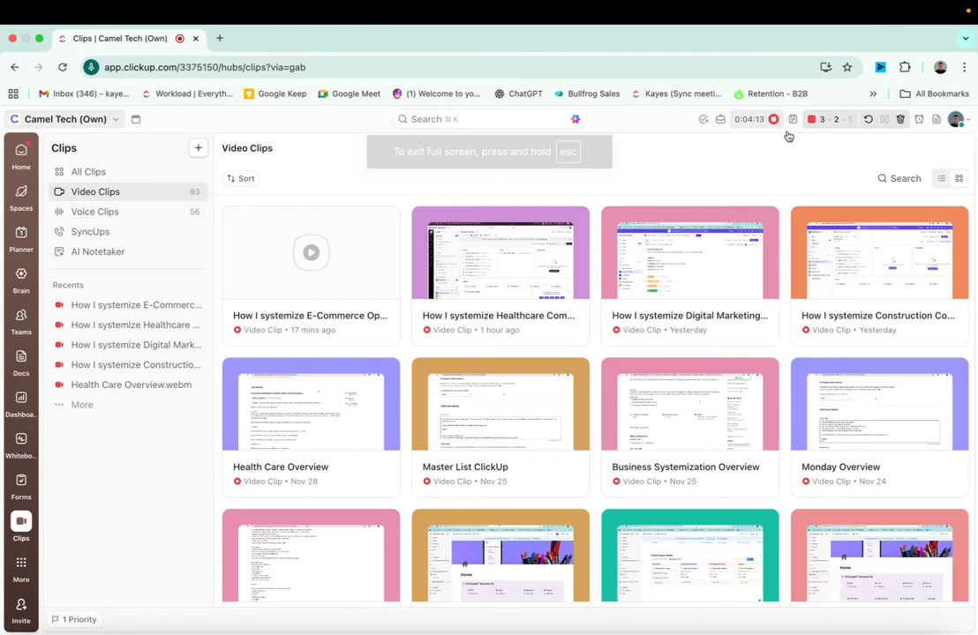